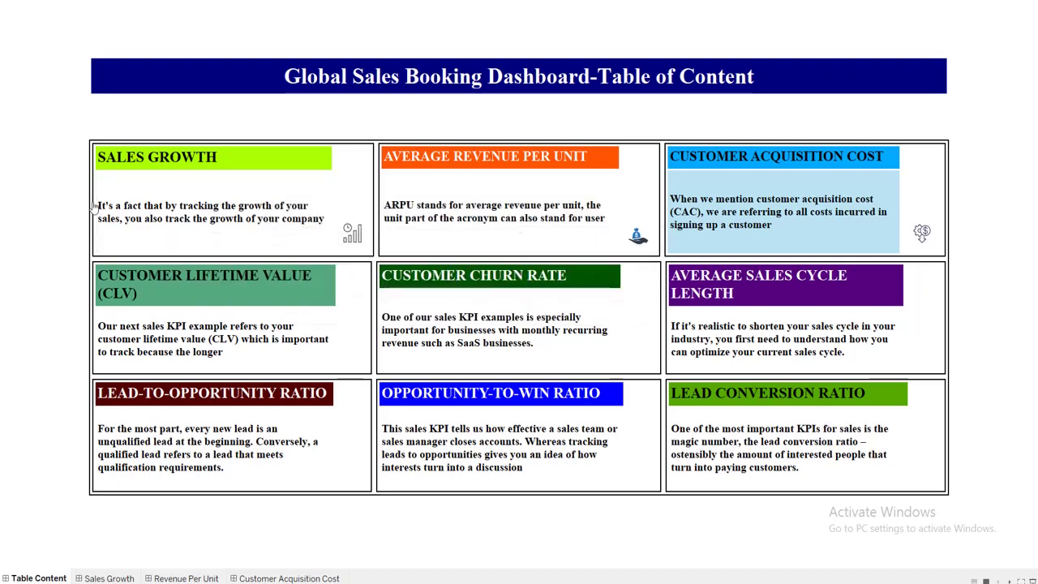
# - Review the Table Content dashboard's links to Sales Growth, Revenue Per Unit and Customer Acquisition Cost, and leave presentation mode
pyautogui.click(208, 195)
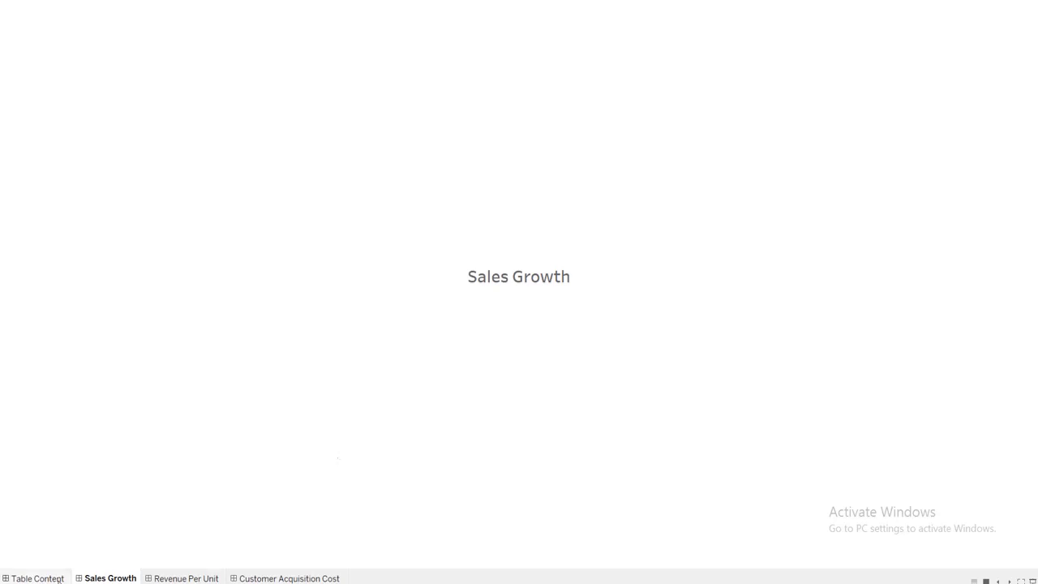
pyautogui.click(59, 579)
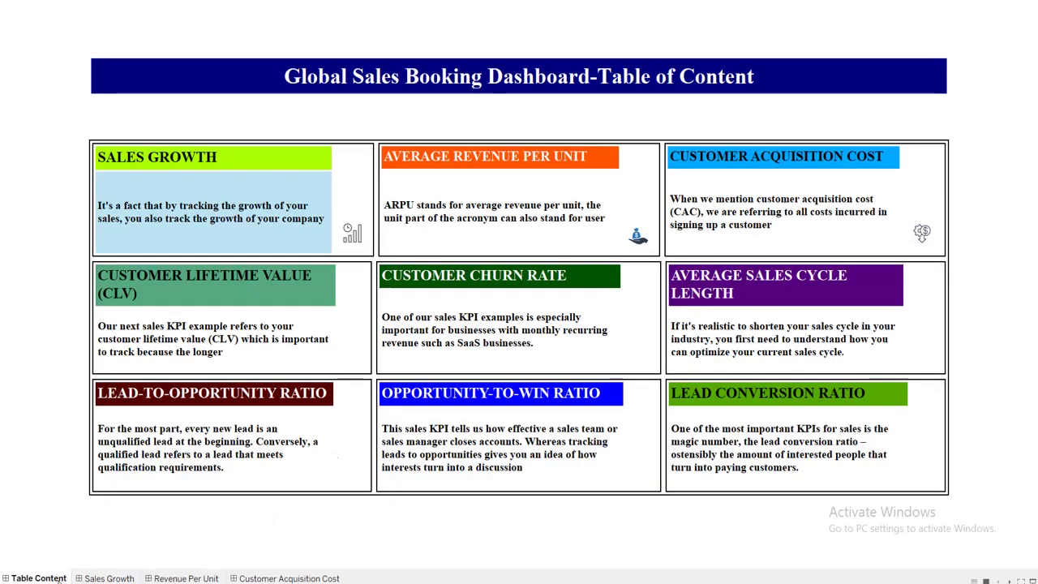
pyautogui.click(421, 231)
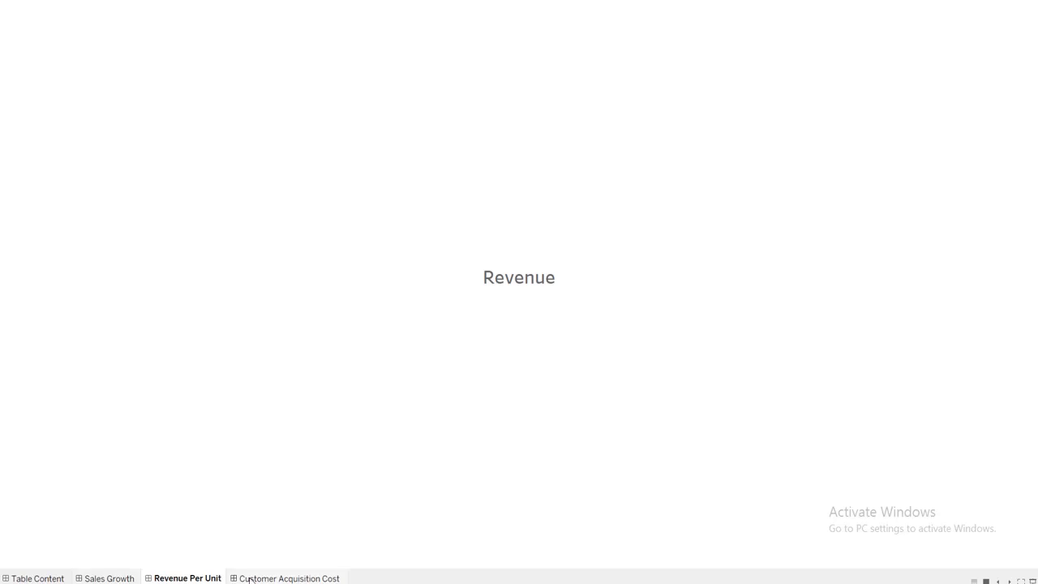
pyautogui.click(53, 578)
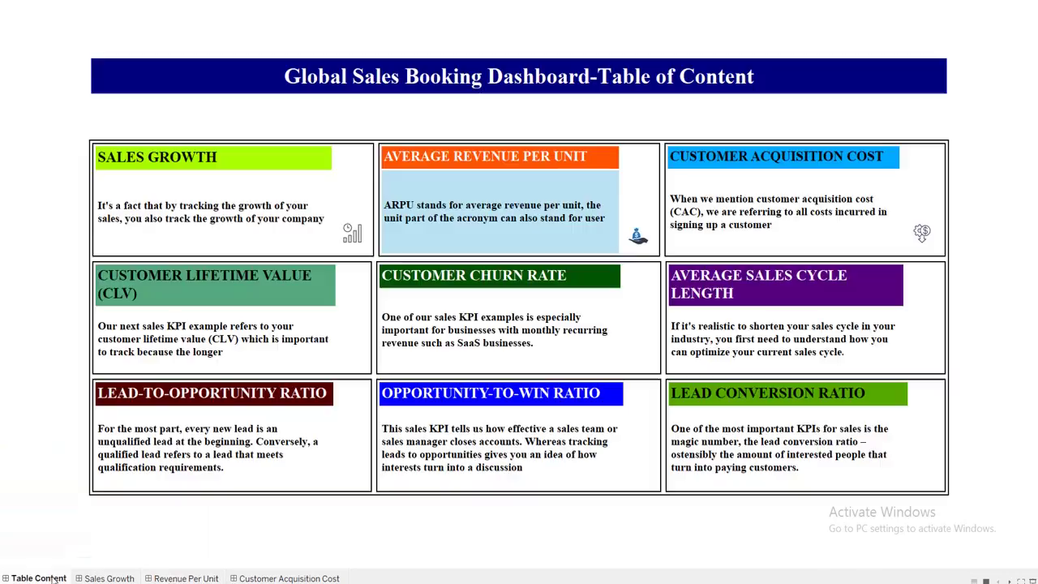
pyautogui.click(743, 225)
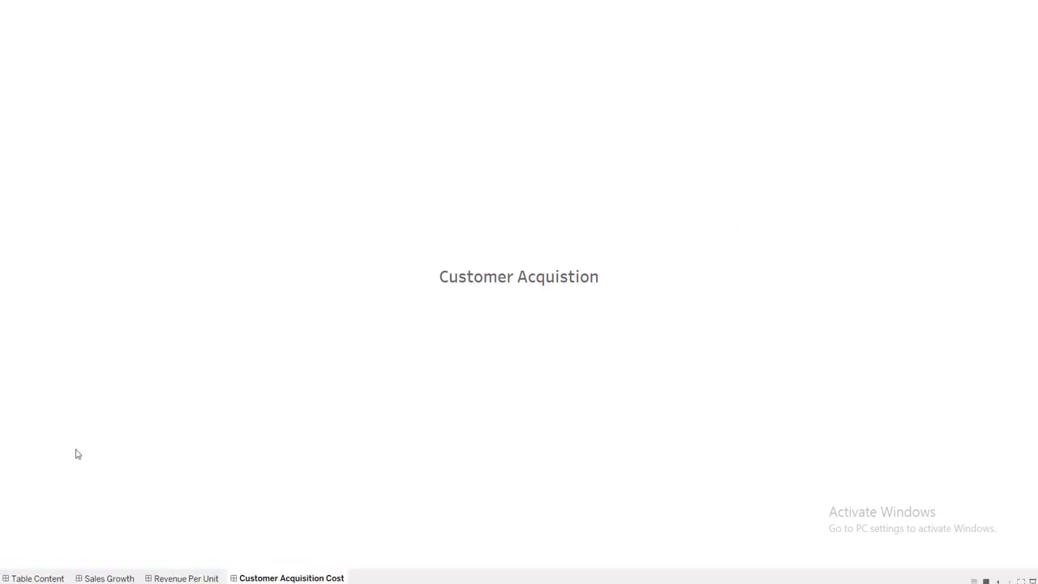
pyautogui.click(54, 577)
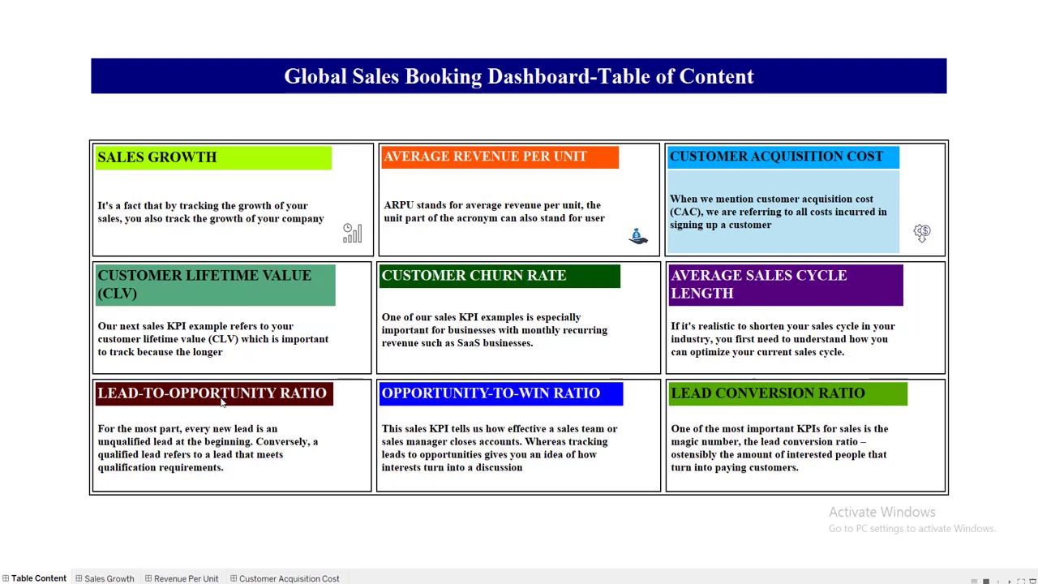
pyautogui.press('Escape')
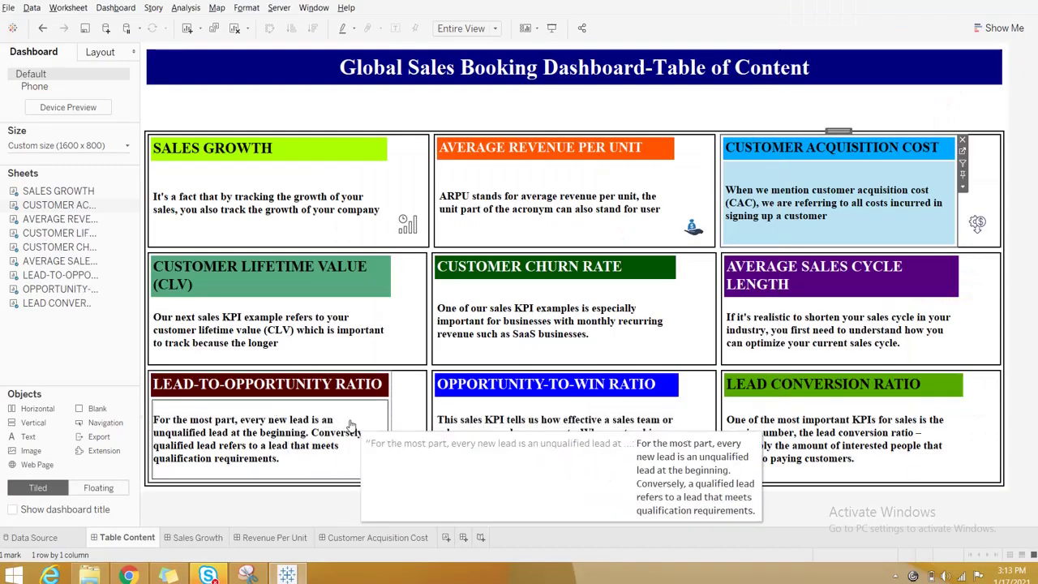
# - Add a new worksheet and a new dashboard to the workbook after the Customer Acquisition Cost dashboard
pyautogui.click(447, 540)
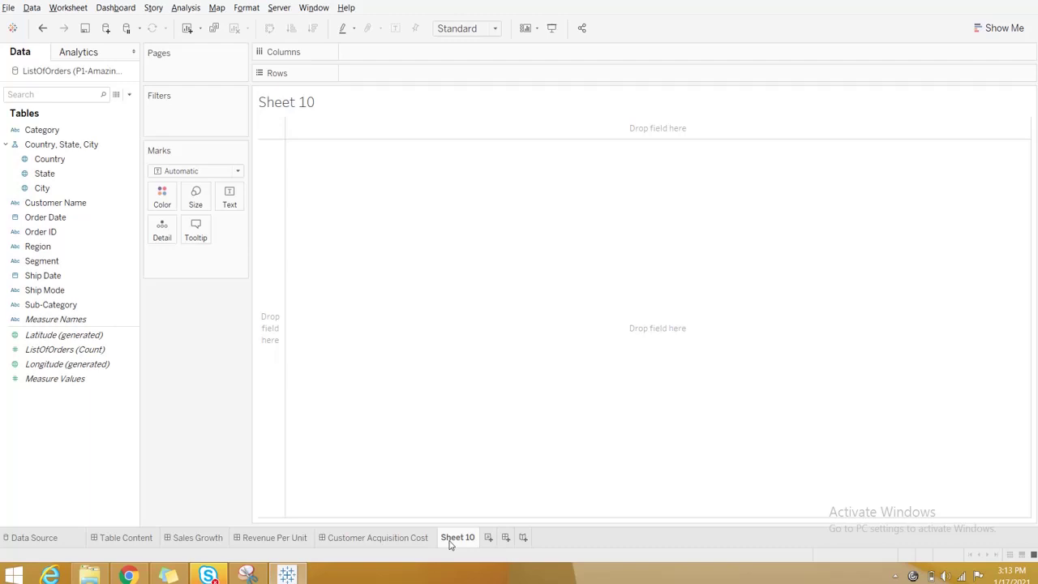
pyautogui.click(144, 539)
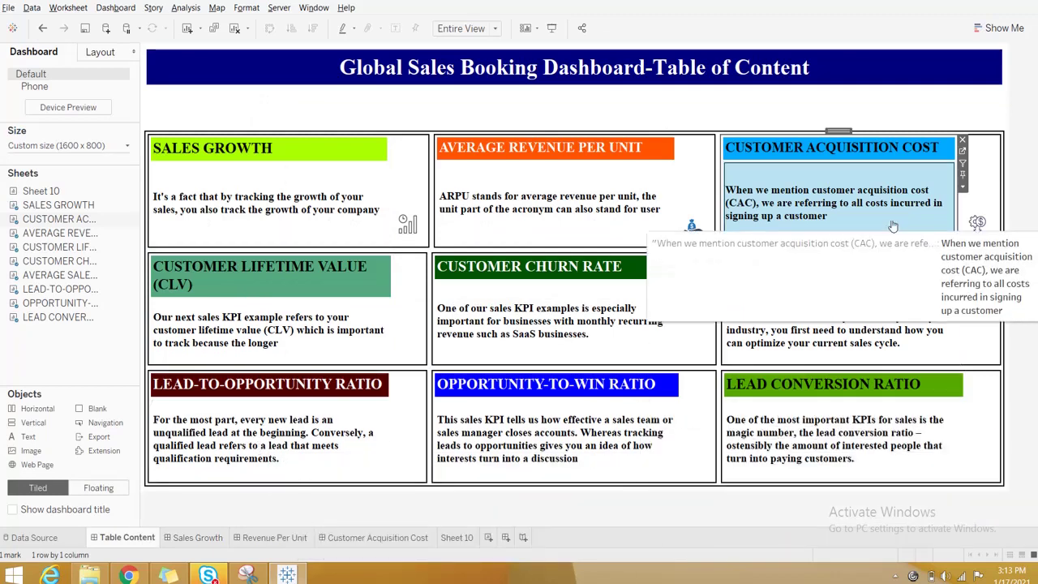
pyautogui.click(457, 538)
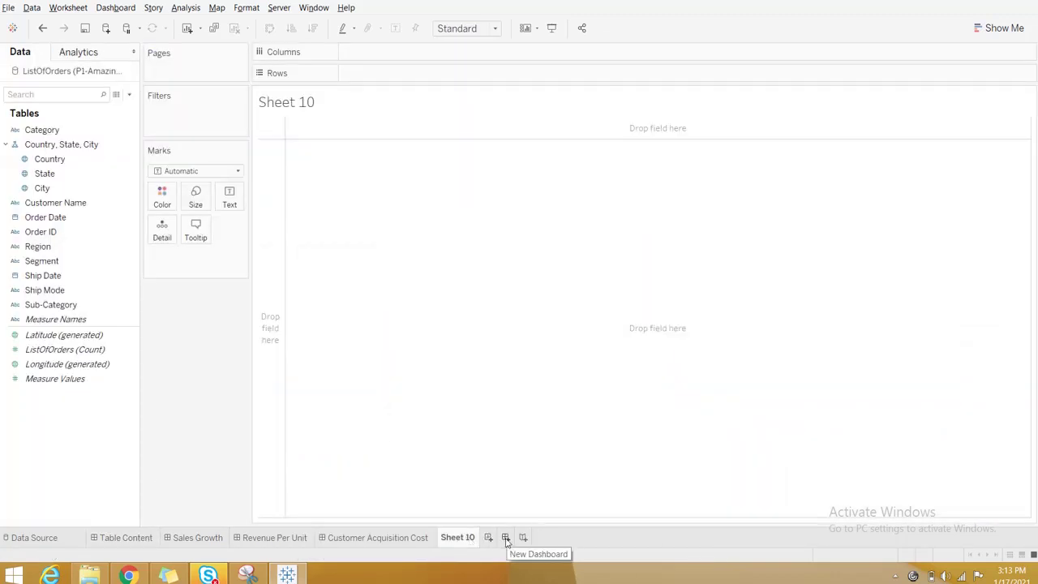
pyautogui.click(505, 538)
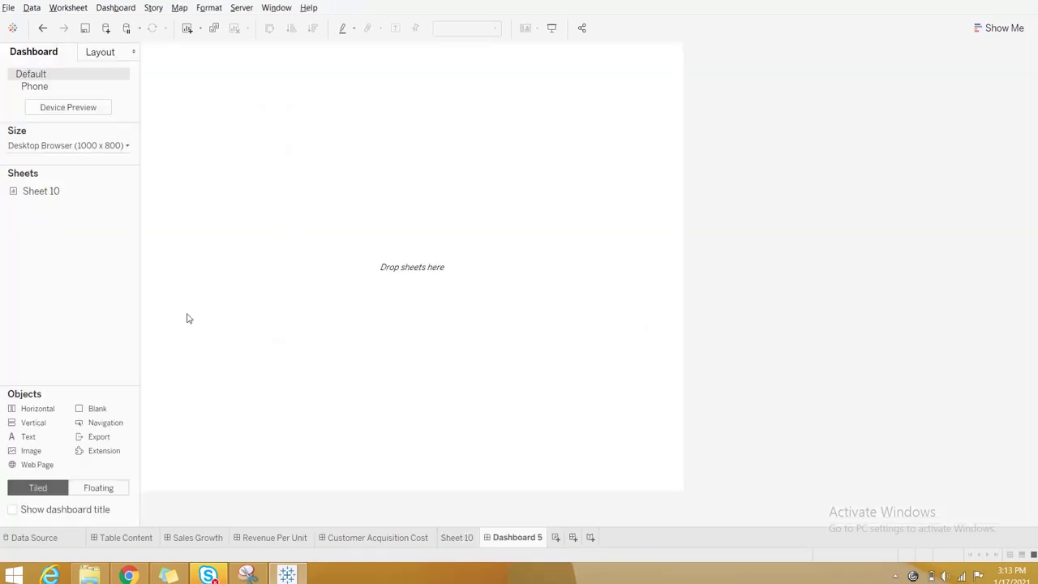
# - Set the new dashboard's fixed width to 1500 px and place a vertical container across its empty canvas
pyautogui.click(105, 147)
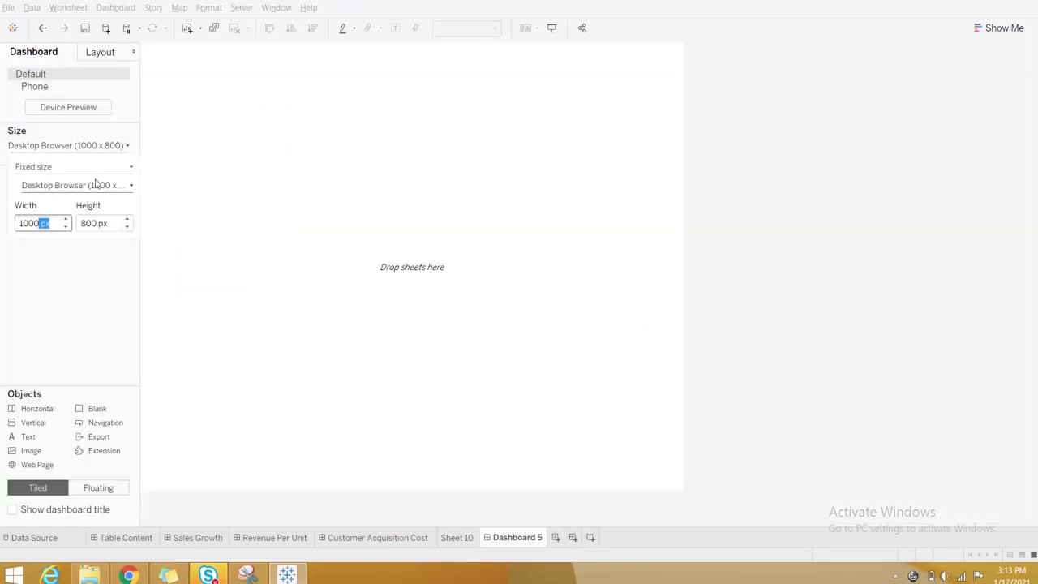
pyautogui.click(67, 219)
pyautogui.click(67, 219)
pyautogui.click(67, 219)
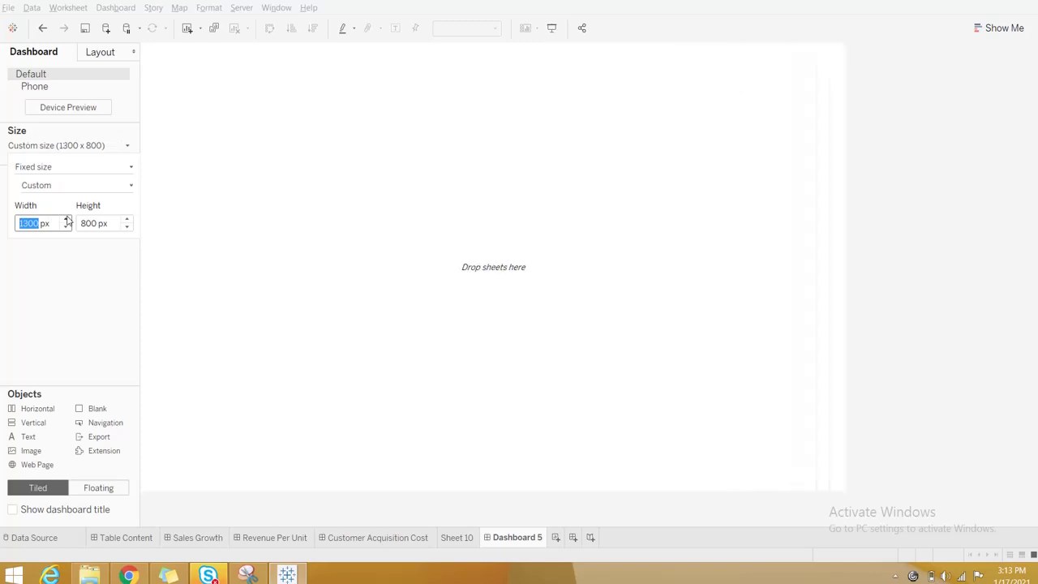
pyautogui.click(67, 219)
pyautogui.click(68, 219)
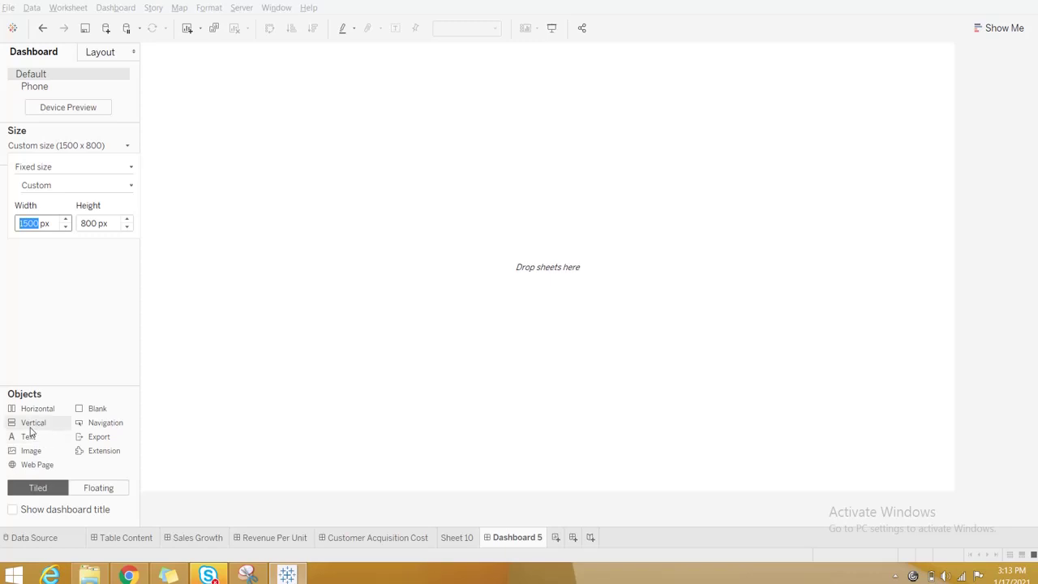
pyautogui.moveTo(30, 430); pyautogui.dragTo(321, 303)
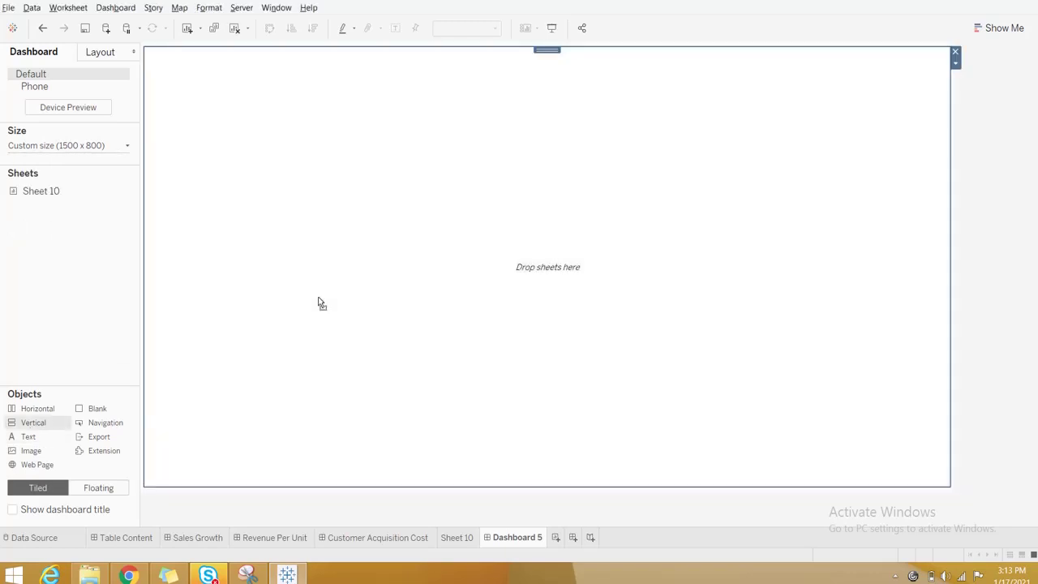
# - Add a text object across the upper part of the dashboard reading "Global Sales Booking Dashboard-Table of Content"
pyautogui.moveTo(34, 437); pyautogui.dragTo(478, 59)
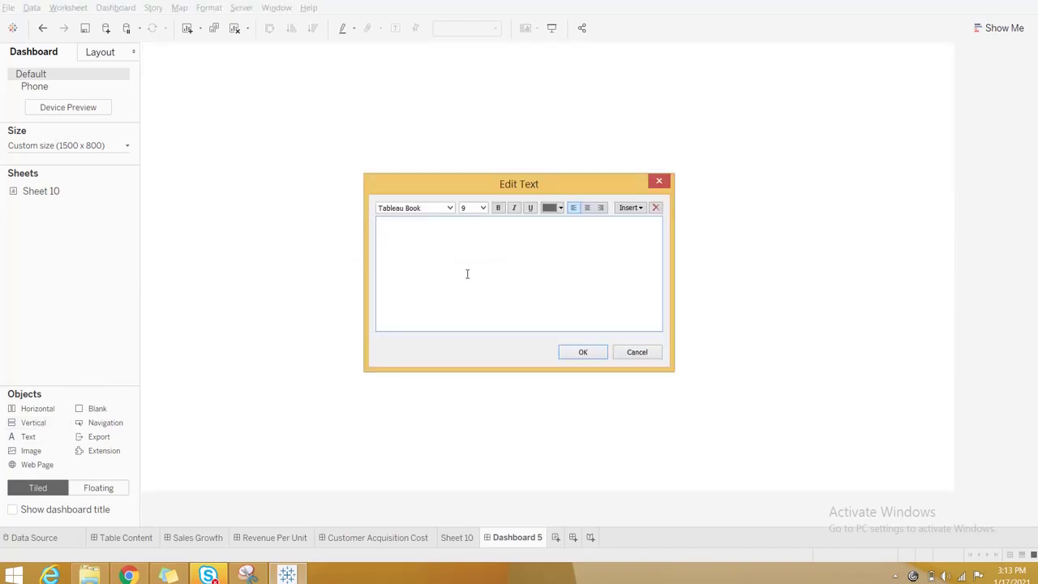
pyautogui.write('Global Sales Dashboard')
pyautogui.click(415, 225)
pyautogui.write('Booking')
pyautogui.click(494, 224)
pyautogui.write('-Table of')
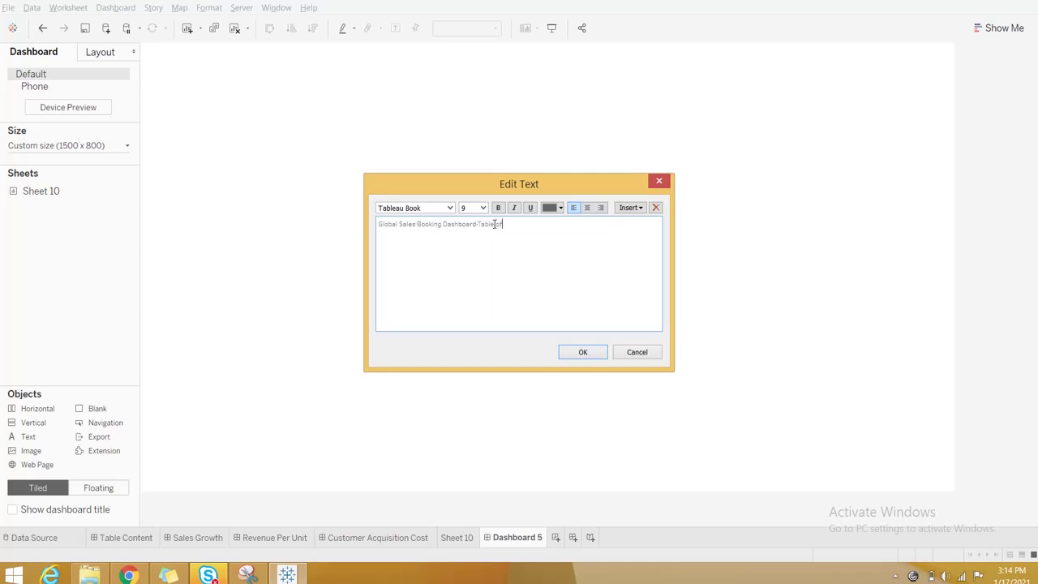
pyautogui.write(' conentent')
pyautogui.click(519, 224)
pyautogui.press('BackSpace')
pyautogui.press('BackSpace')
pyautogui.click(510, 225)
pyautogui.press('BackSpace')
pyautogui.write('C')
# - Format the whole title text as Times New Roman, size 24, bold, and apply it to the dashboard
pyautogui.hotkey('ctrl', 'a')
pyautogui.click(450, 208)
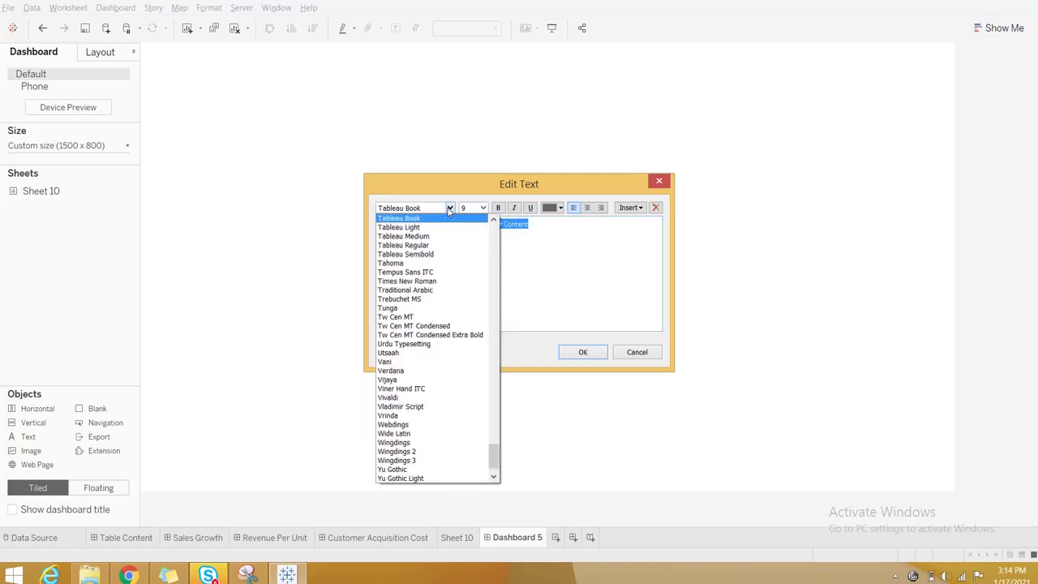
pyautogui.press('Down')
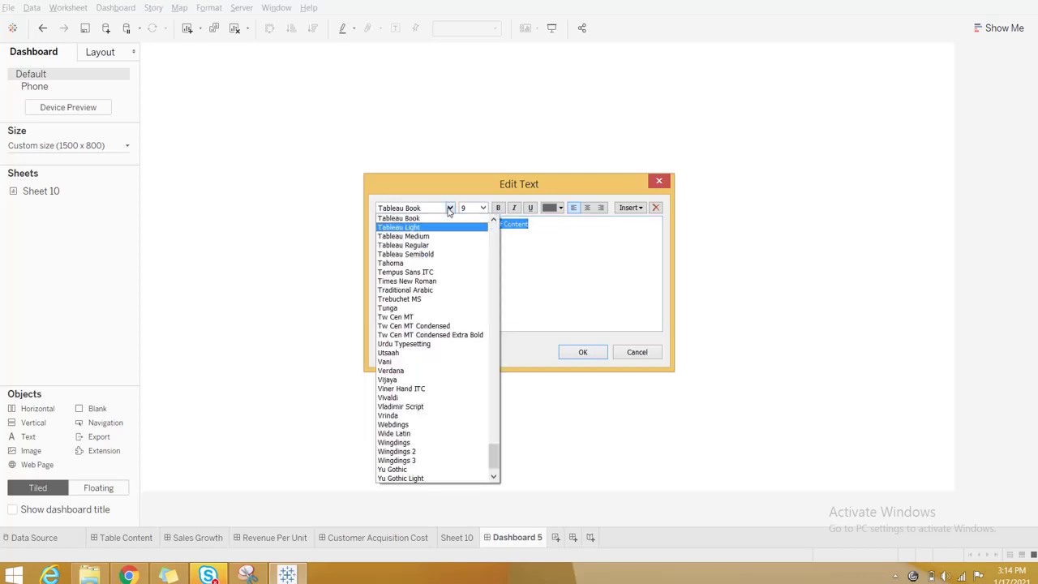
pyautogui.press('i')
pyautogui.press('t')
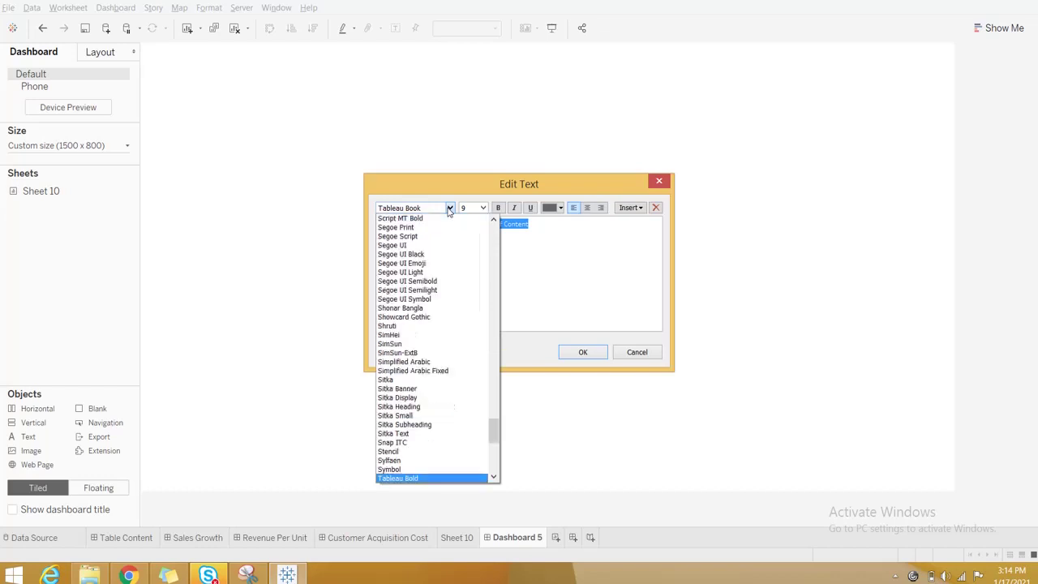
pyautogui.press('i')
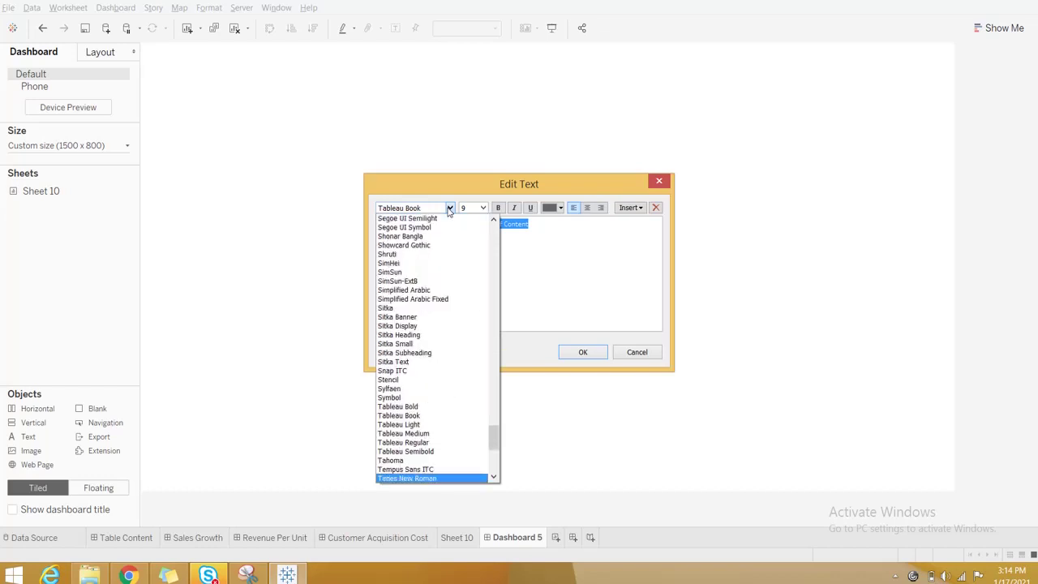
pyautogui.press('Return')
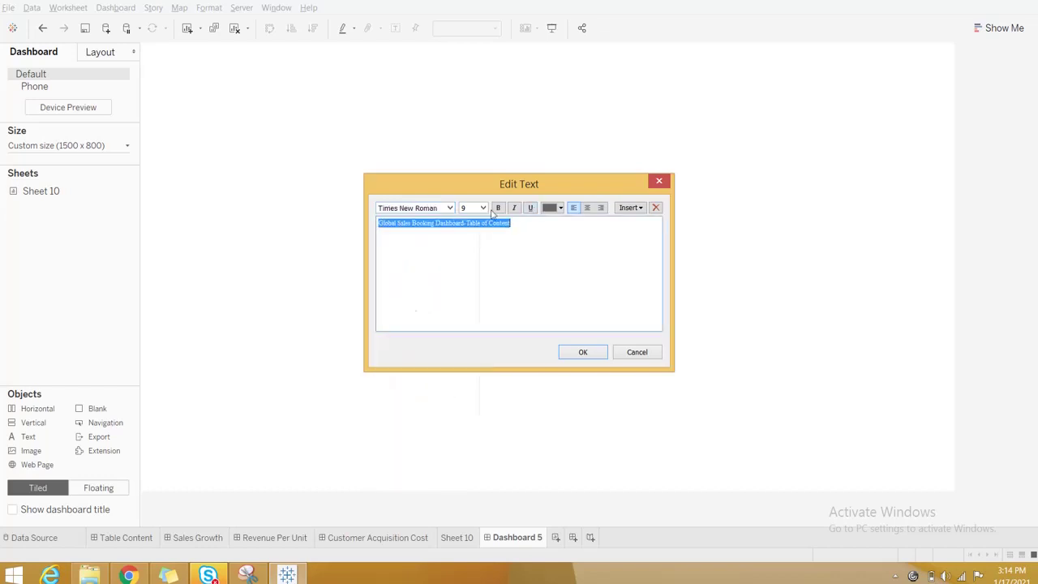
pyautogui.click(483, 208)
pyautogui.click(468, 318)
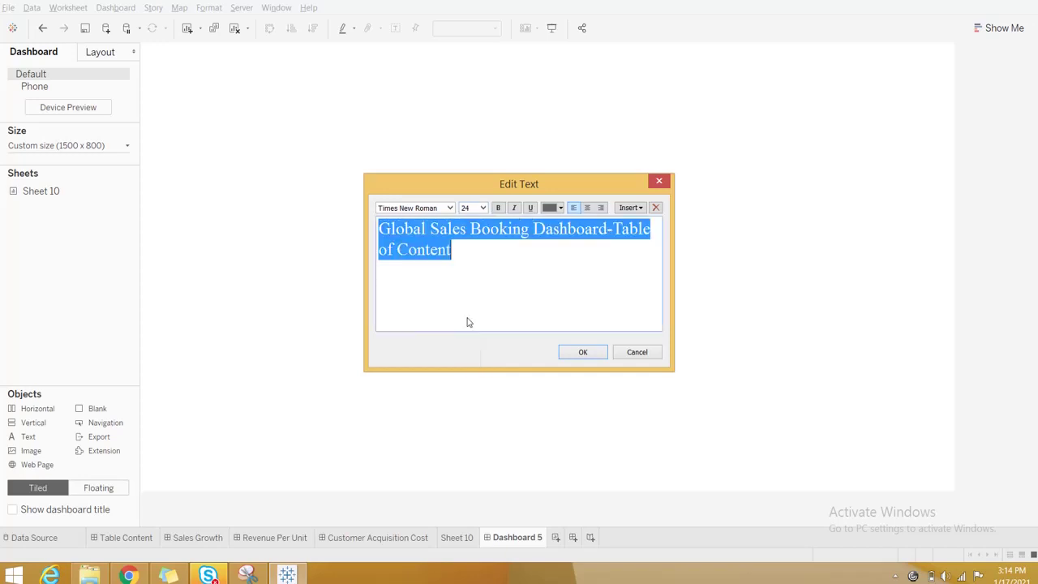
pyautogui.click(498, 208)
pyautogui.click(583, 354)
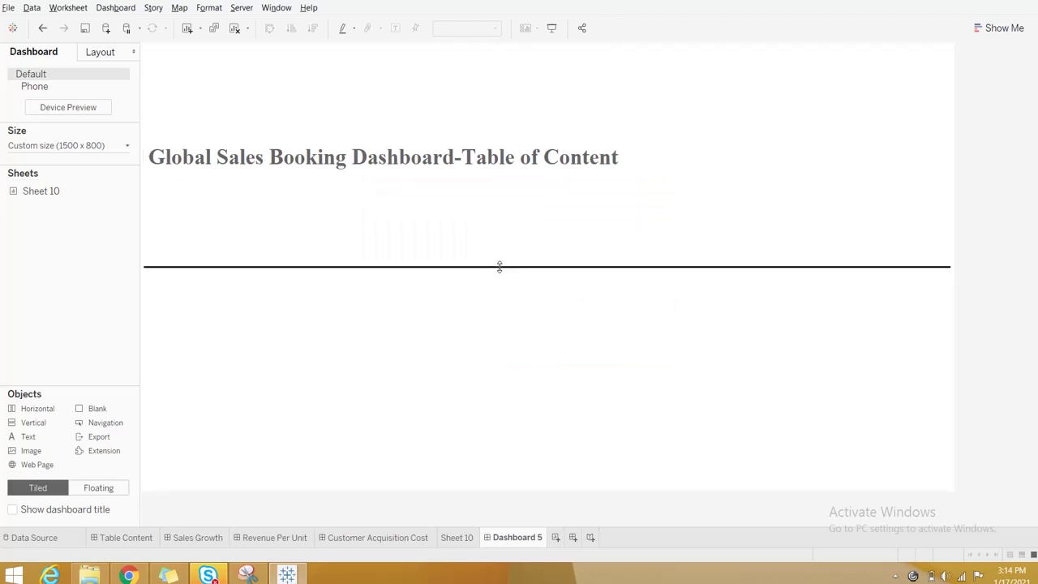
# - Shrink the title area to a narrow band above the vertical container and center the title text
pyautogui.moveTo(498, 267); pyautogui.dragTo(497, 111)
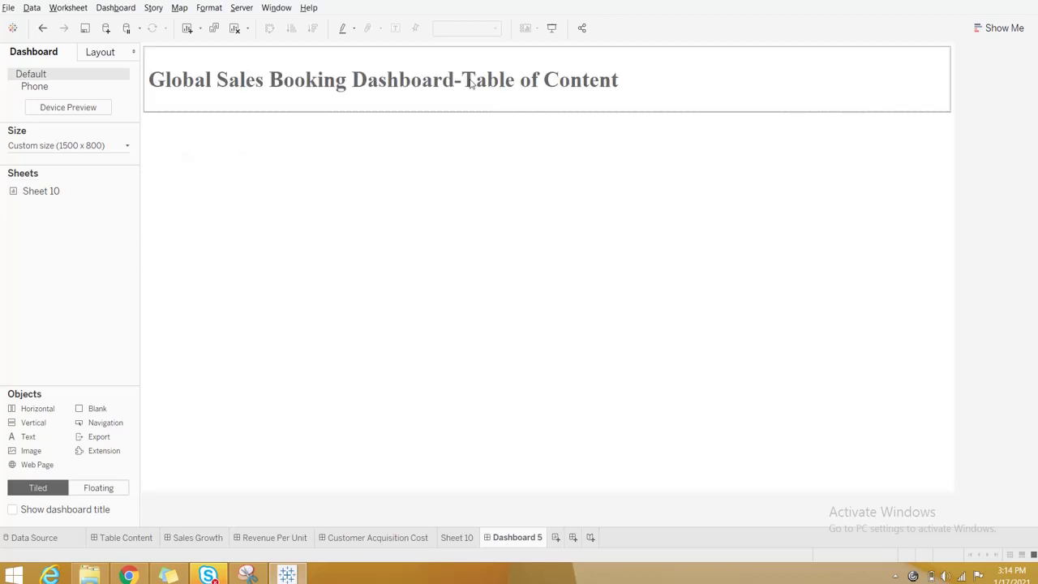
pyautogui.rightClick(473, 85)
pyautogui.click(484, 89)
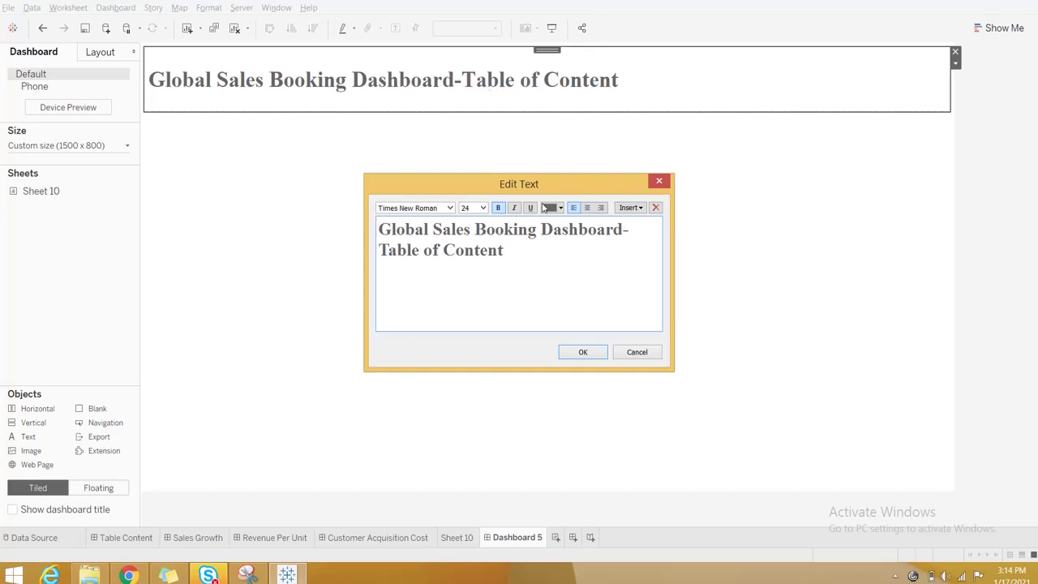
pyautogui.click(587, 208)
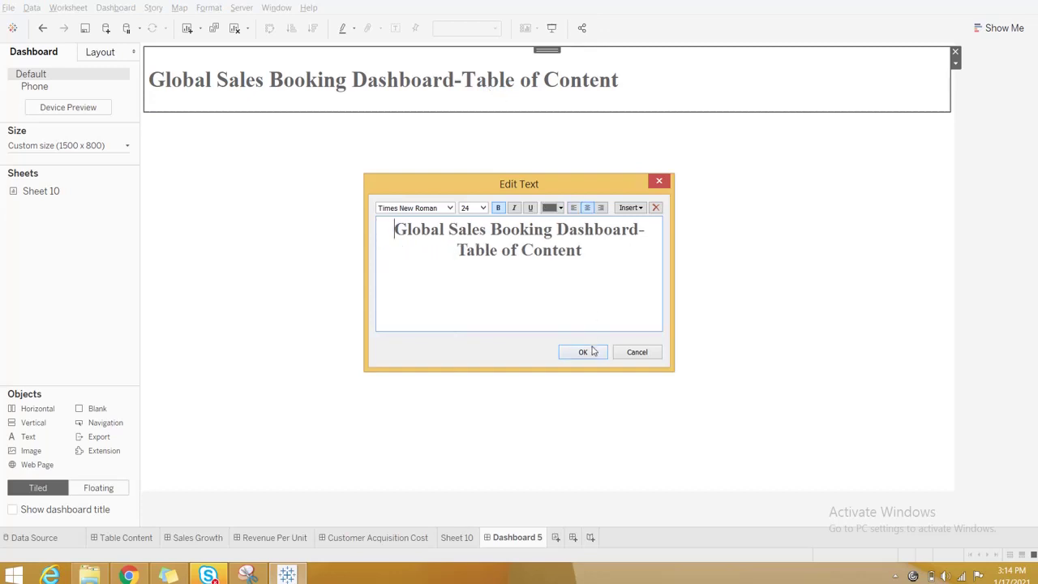
pyautogui.click(592, 353)
pyautogui.click(494, 168)
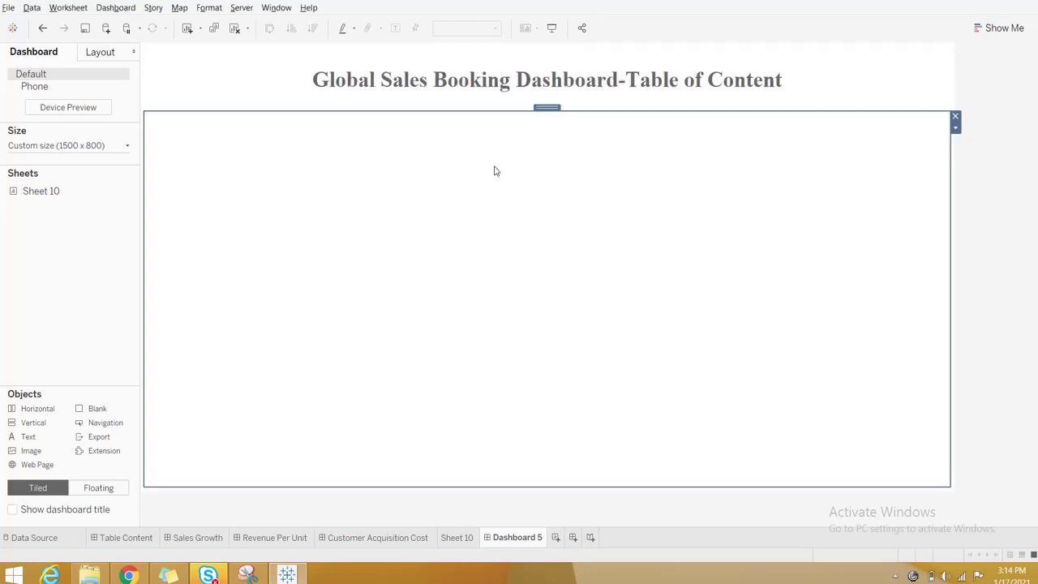
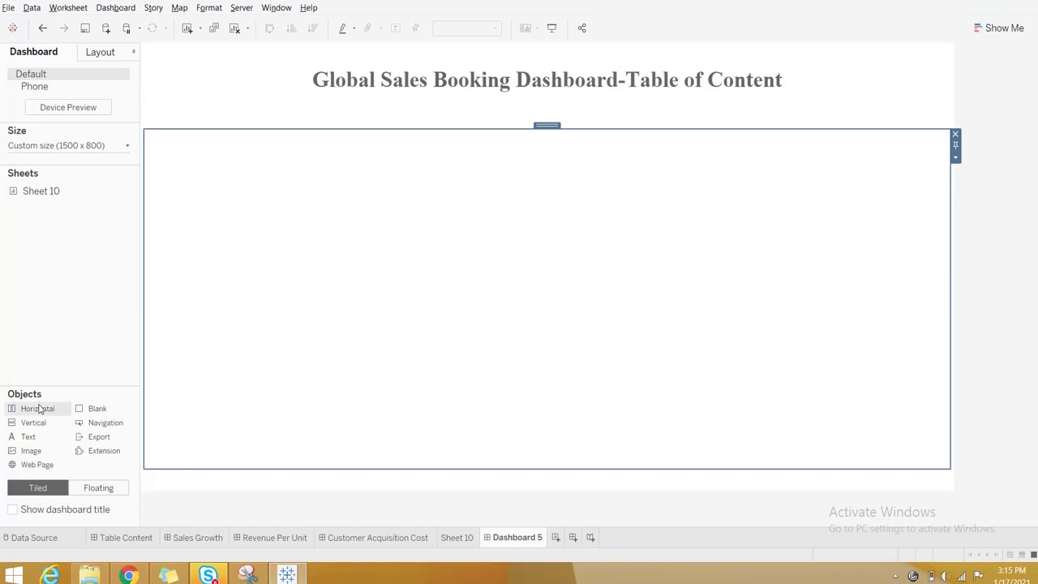
# - Stack three horizontal containers between the two blank objects inside the vertical container
pyautogui.moveTo(40, 410); pyautogui.dragTo(344, 471)
pyautogui.moveTo(344, 471); pyautogui.dragTo(333, 226)
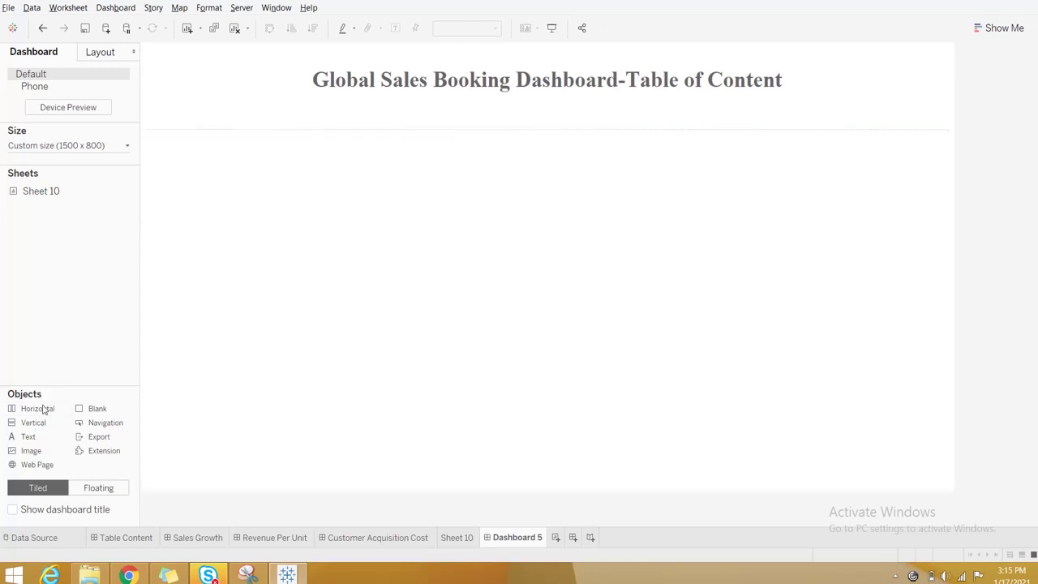
pyautogui.moveTo(42, 410); pyautogui.dragTo(264, 270)
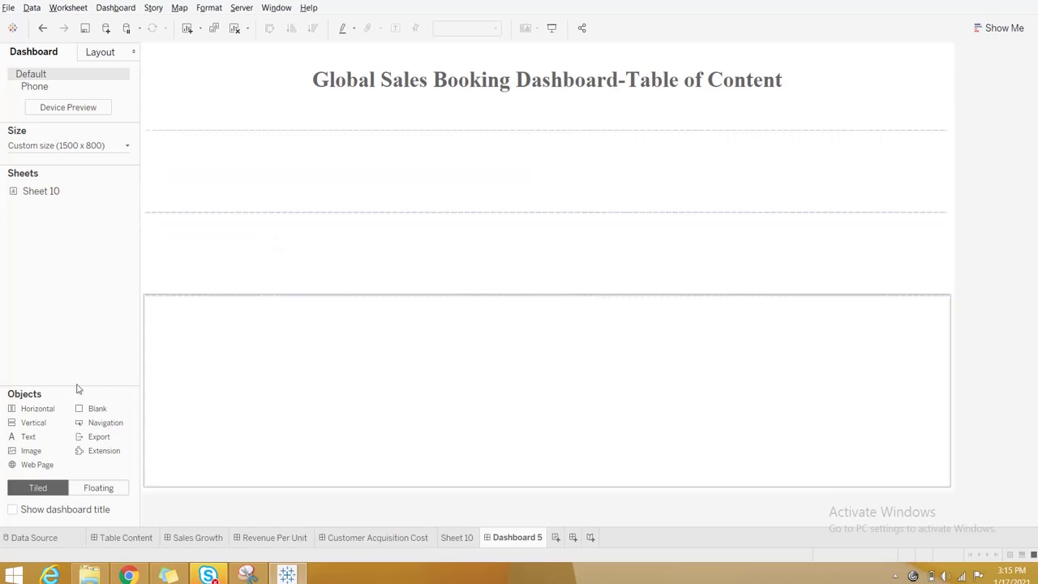
pyautogui.moveTo(39, 409); pyautogui.dragTo(317, 303)
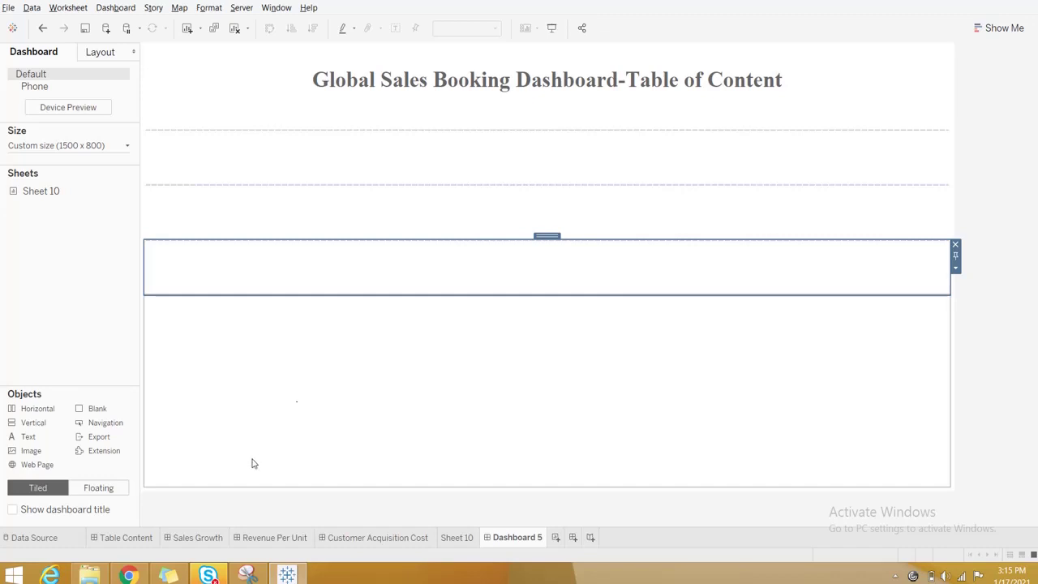
# - Expand the dashboard's layout item hierarchy down to the objects inside the vertical container and select that container
pyautogui.click(101, 53)
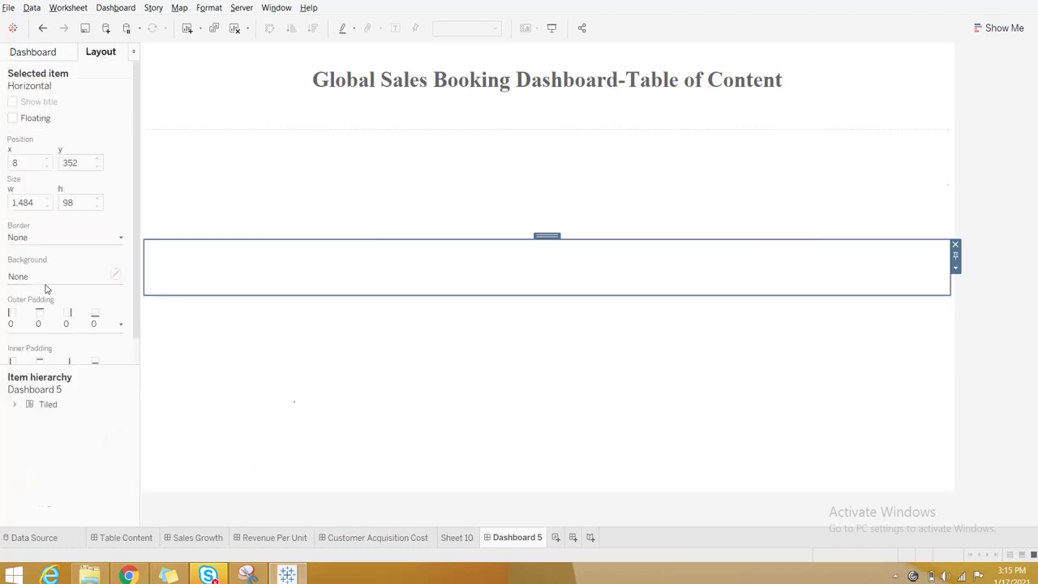
pyautogui.click(14, 404)
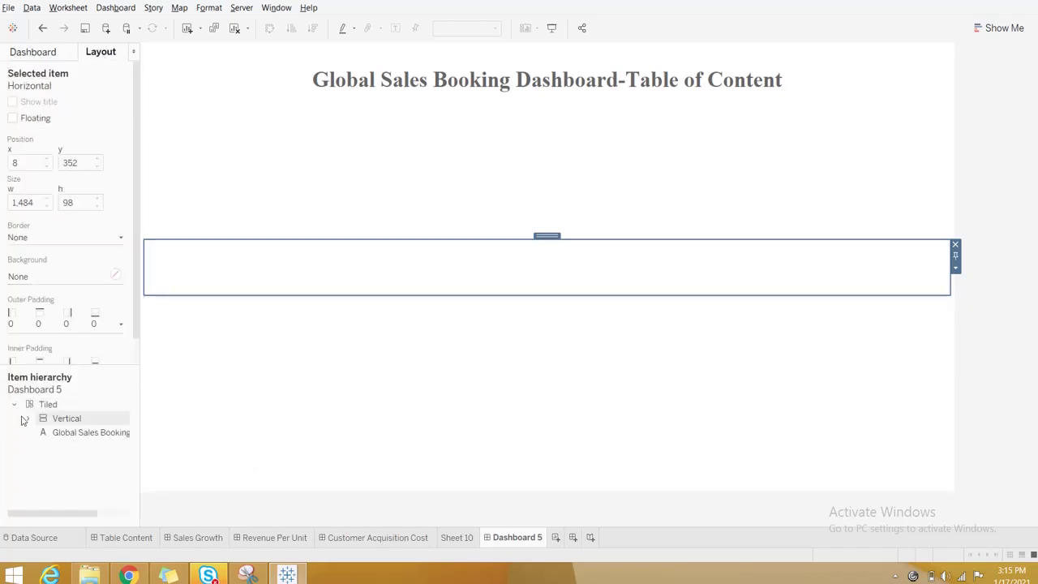
pyautogui.click(47, 418)
pyautogui.click(28, 419)
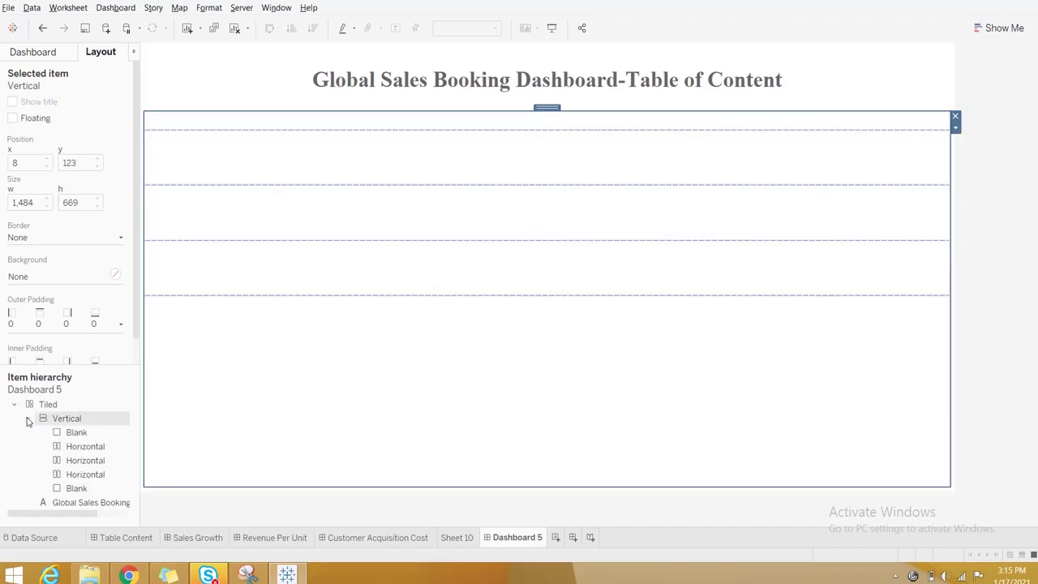
# - Remove both blank objects from the vertical container so only the three horizontal containers remain in it
pyautogui.rightClick(74, 436)
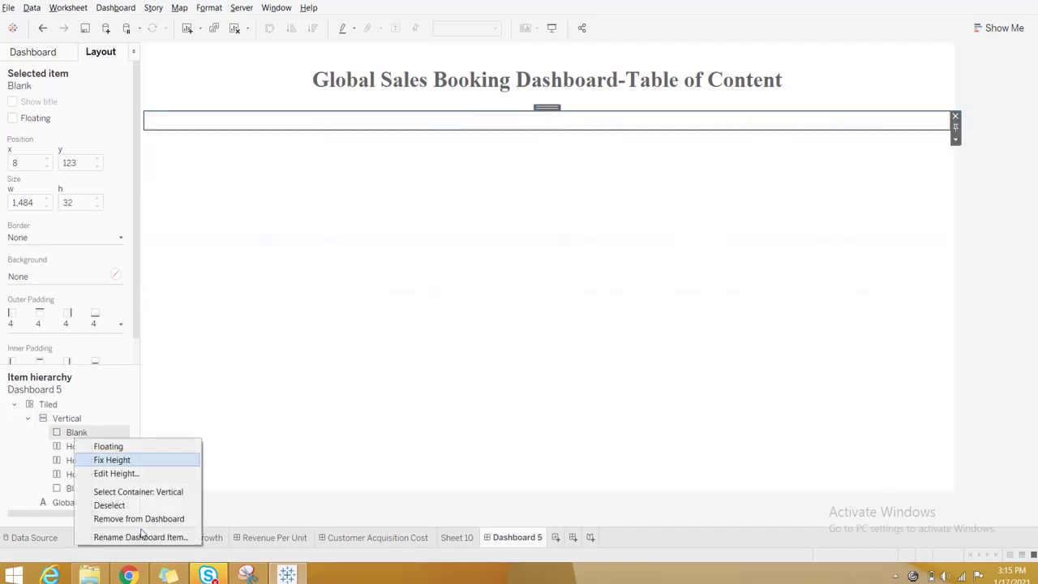
pyautogui.click(139, 520)
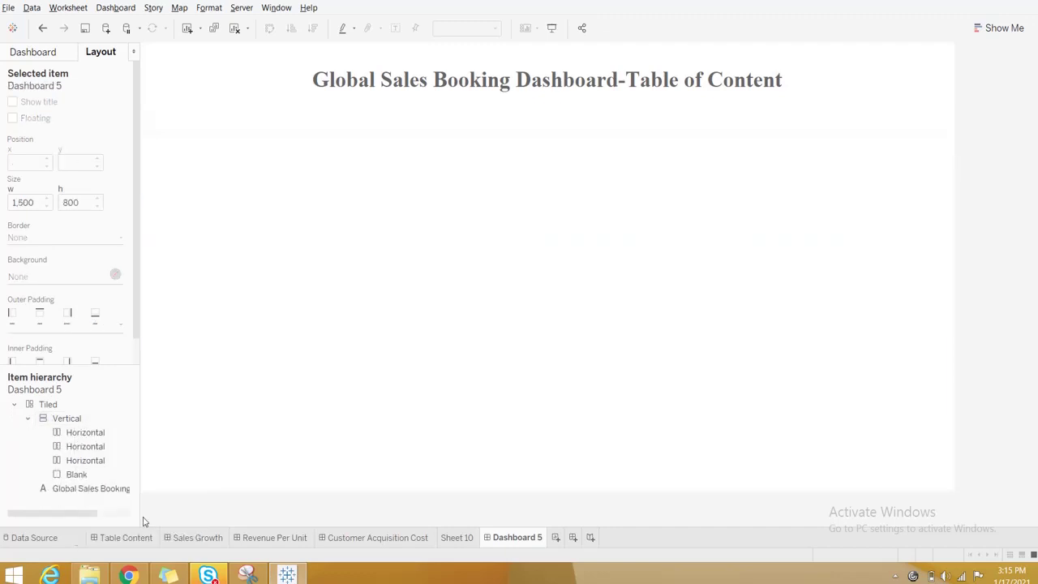
pyautogui.rightClick(82, 472)
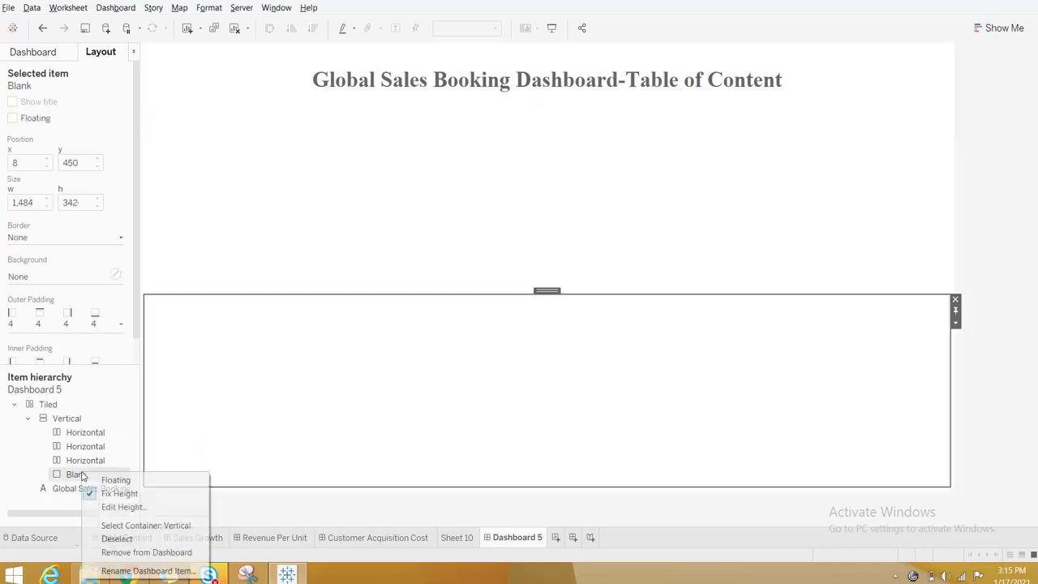
pyautogui.click(134, 552)
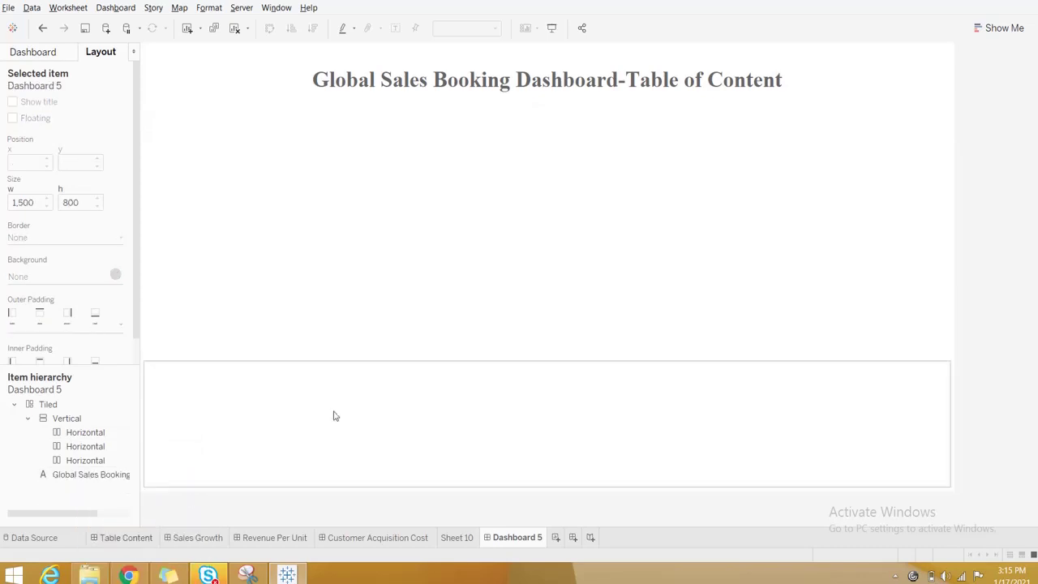
pyautogui.click(332, 415)
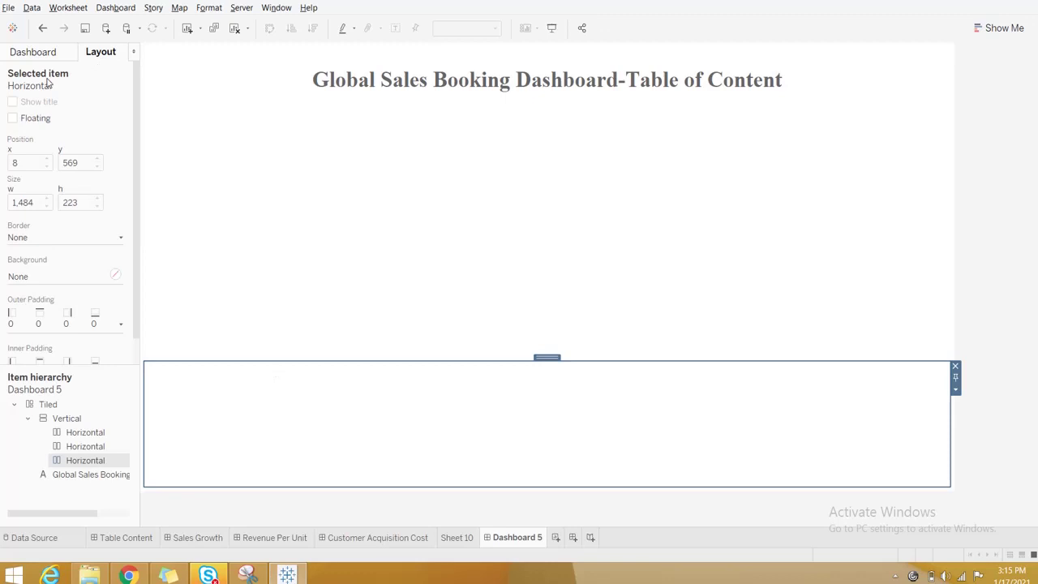
# - Give the outer vertical container a solid black border in the second-thinnest line weight
pyautogui.click(88, 419)
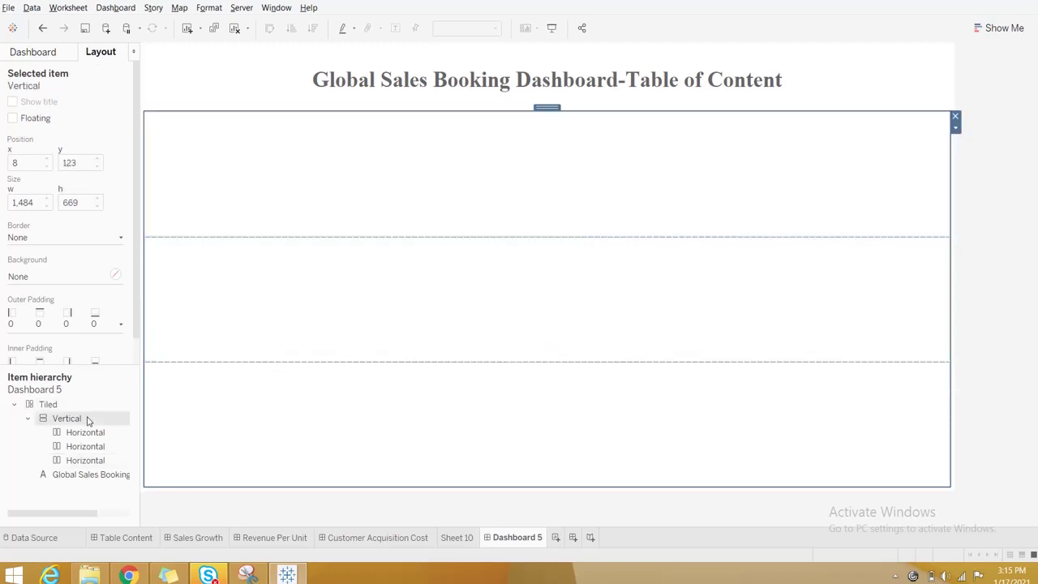
pyautogui.click(21, 236)
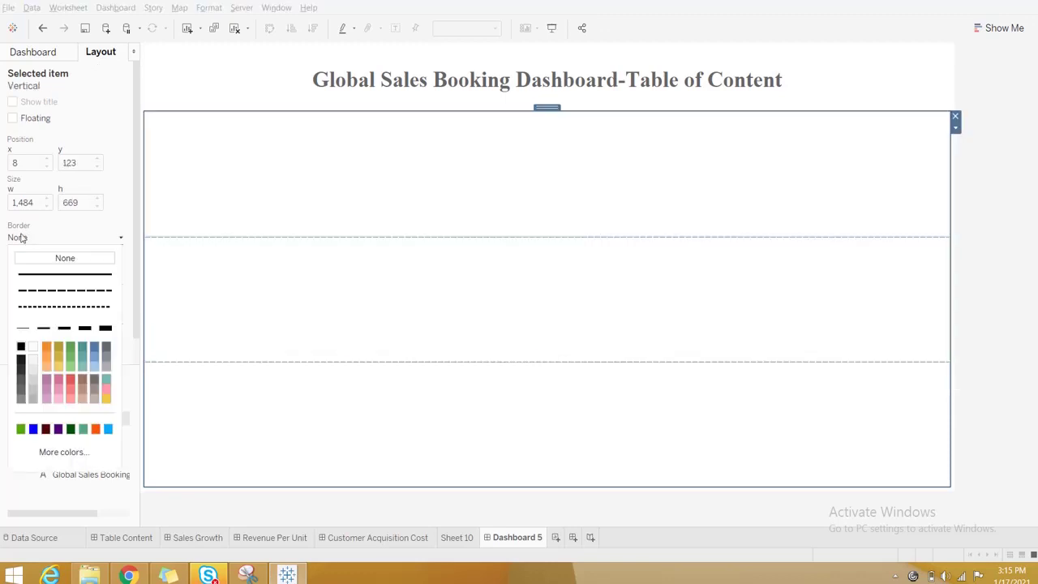
pyautogui.click(43, 327)
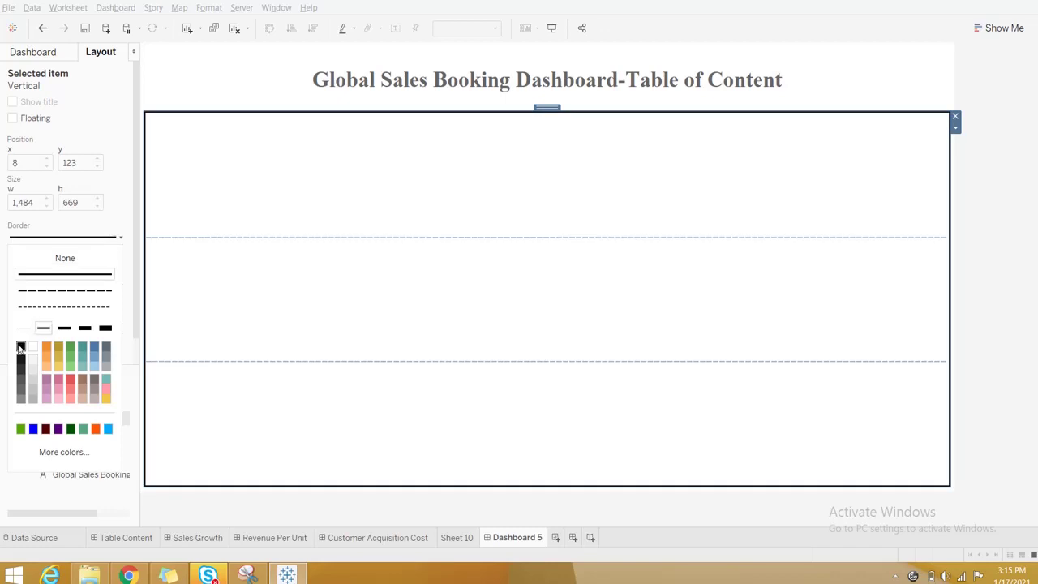
pyautogui.click(381, 179)
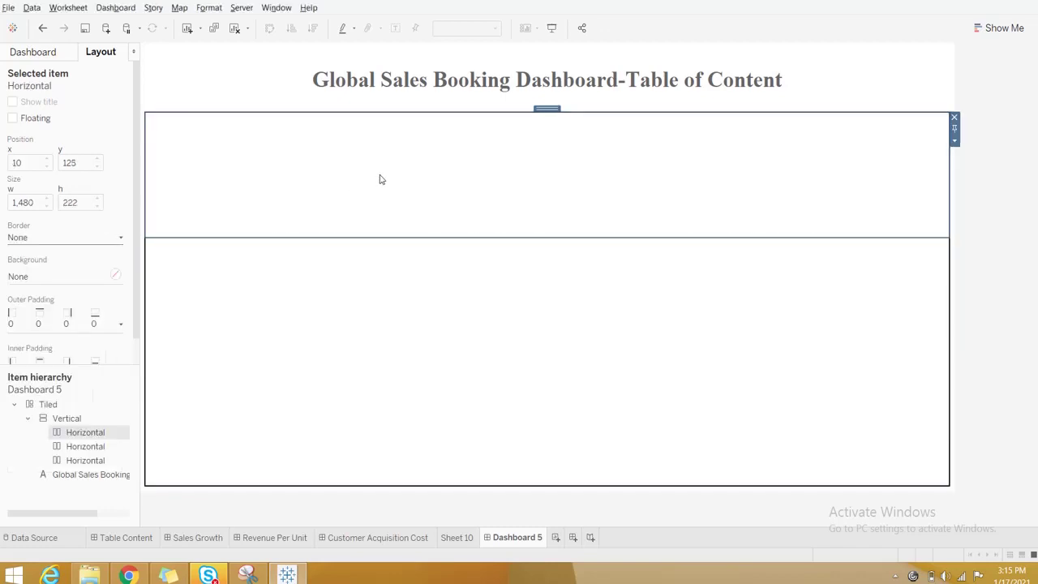
# - Place two blank objects side by side in the first horizontal container and make that row about 318 pixels high
pyautogui.click(357, 271)
pyautogui.click(348, 399)
pyautogui.click(350, 232)
pyautogui.click(37, 52)
pyautogui.moveTo(88, 411); pyautogui.dragTo(462, 170)
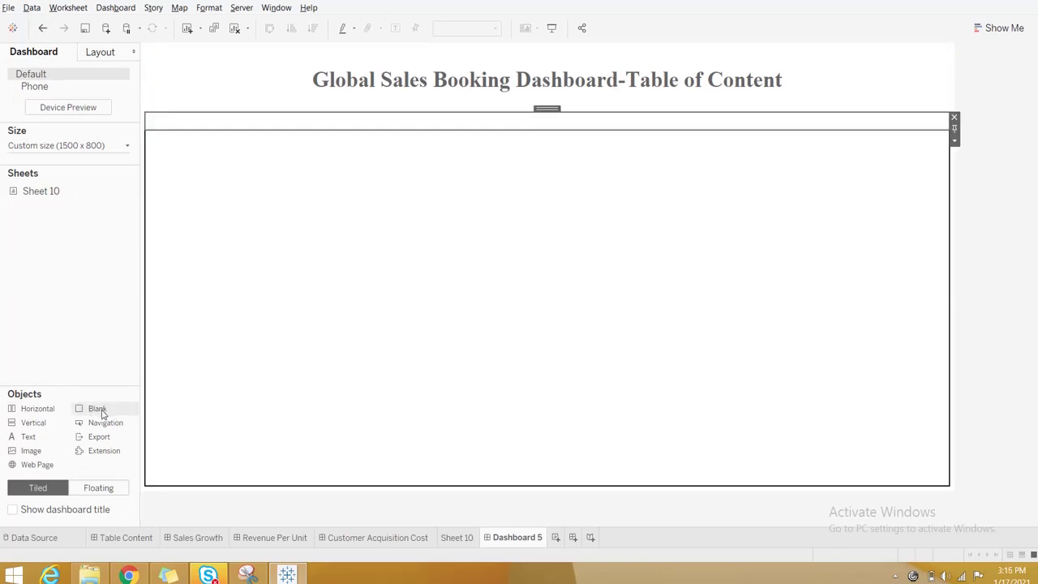
pyautogui.moveTo(103, 414)
pyautogui.mouseDown()
pyautogui.moveTo(308, 163)
pyautogui.moveTo(308, 127)
pyautogui.moveTo(301, 289)
pyautogui.mouseUp()
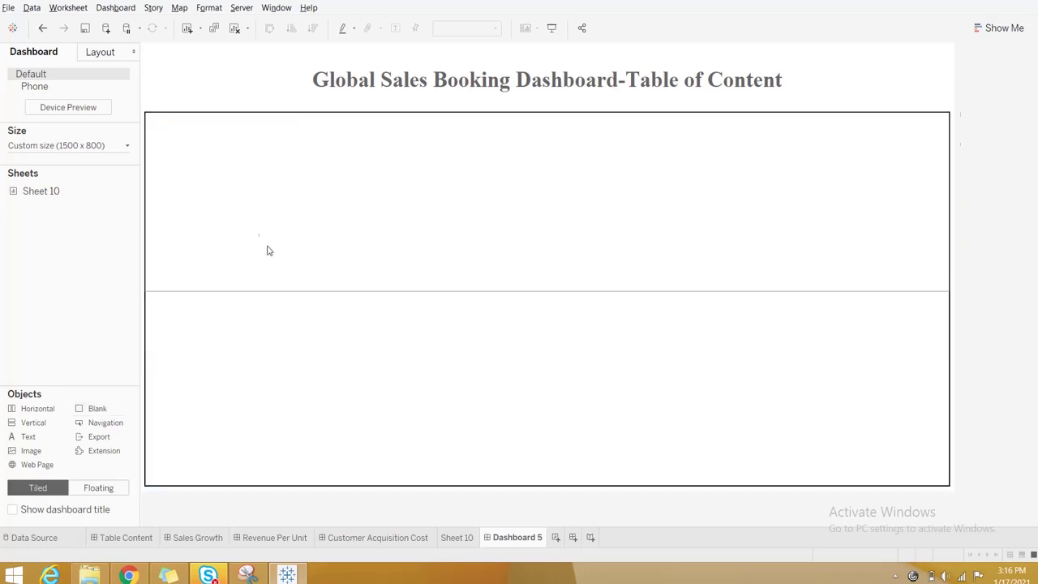
pyautogui.hotkey('ctrl', 'z')
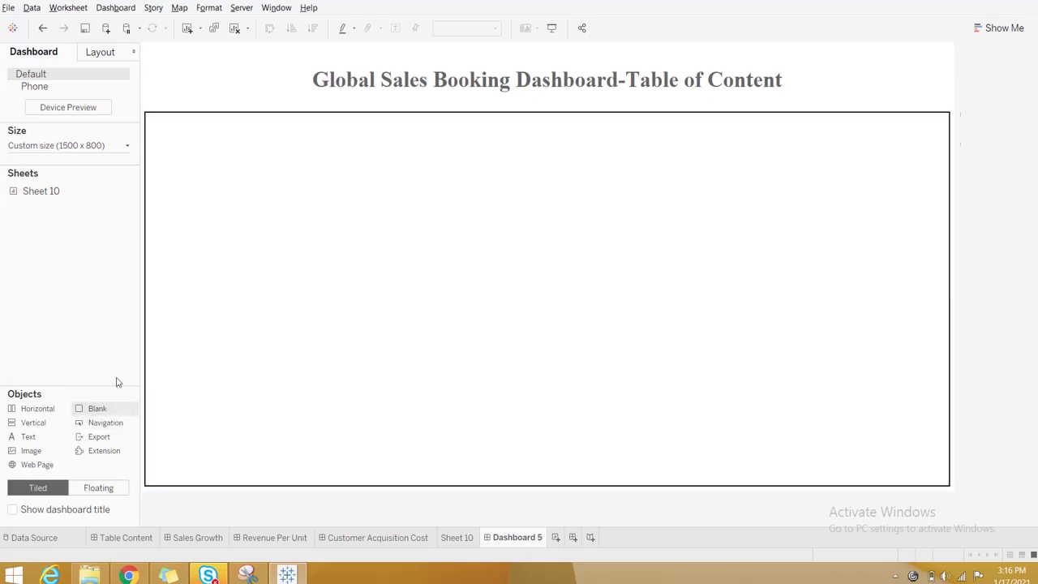
pyautogui.moveTo(97, 408)
pyautogui.mouseDown()
pyautogui.moveTo(187, 274)
pyautogui.moveTo(146, 262)
pyautogui.moveTo(194, 258)
pyautogui.mouseUp()
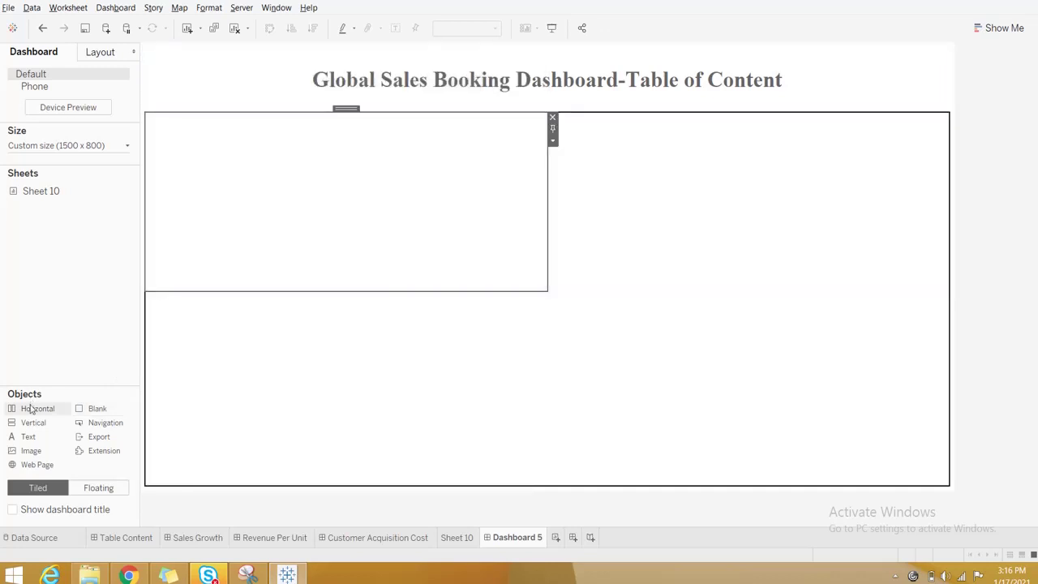
# - Insert three vertical containers side by side between the two blank objects in the first horizontal container
pyautogui.moveTo(31, 424); pyautogui.dragTo(561, 196)
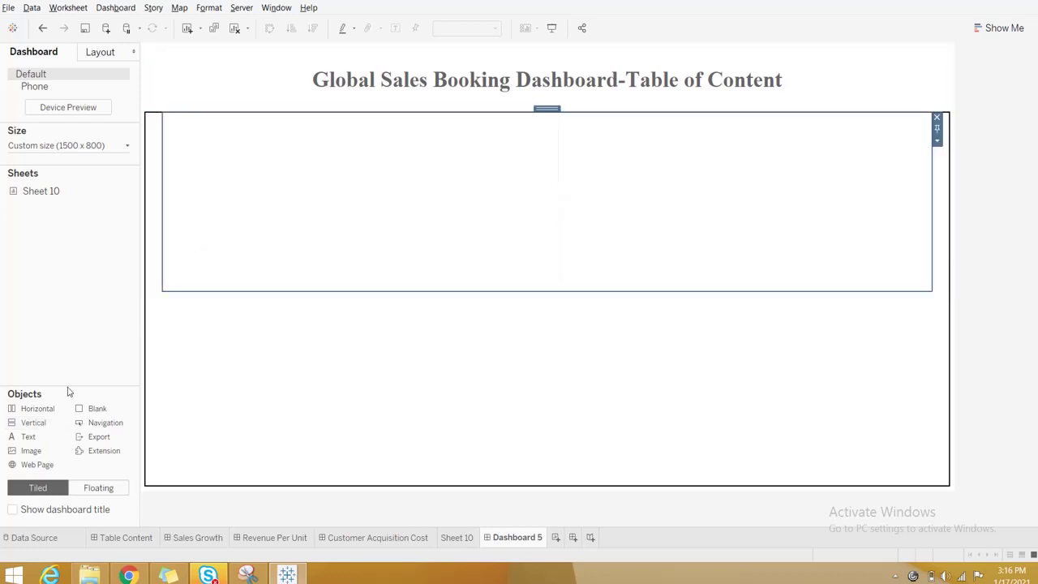
pyautogui.moveTo(49, 408); pyautogui.dragTo(171, 254)
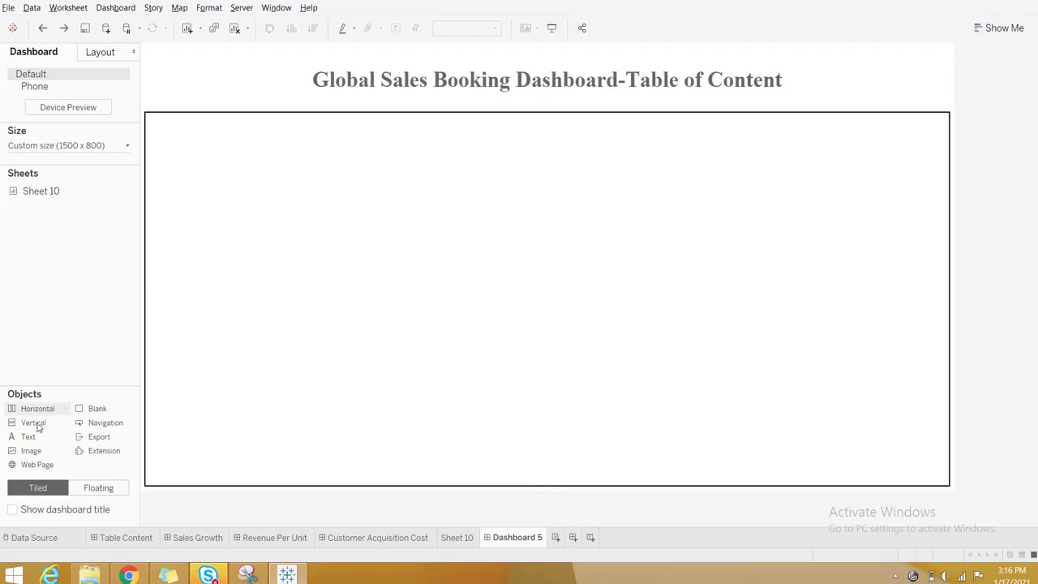
pyautogui.moveTo(31, 423); pyautogui.dragTo(169, 217)
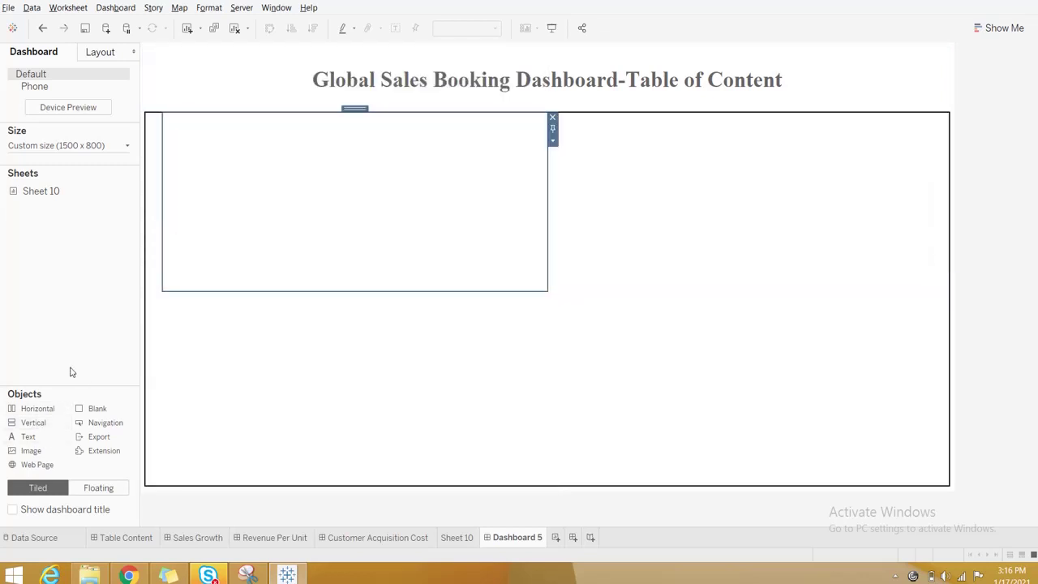
pyautogui.moveTo(79, 366); pyautogui.dragTo(164, 205)
# - Remove the narrow blank objects at both ends of the first row, leaving only its three vertical containers
pyautogui.click(160, 209)
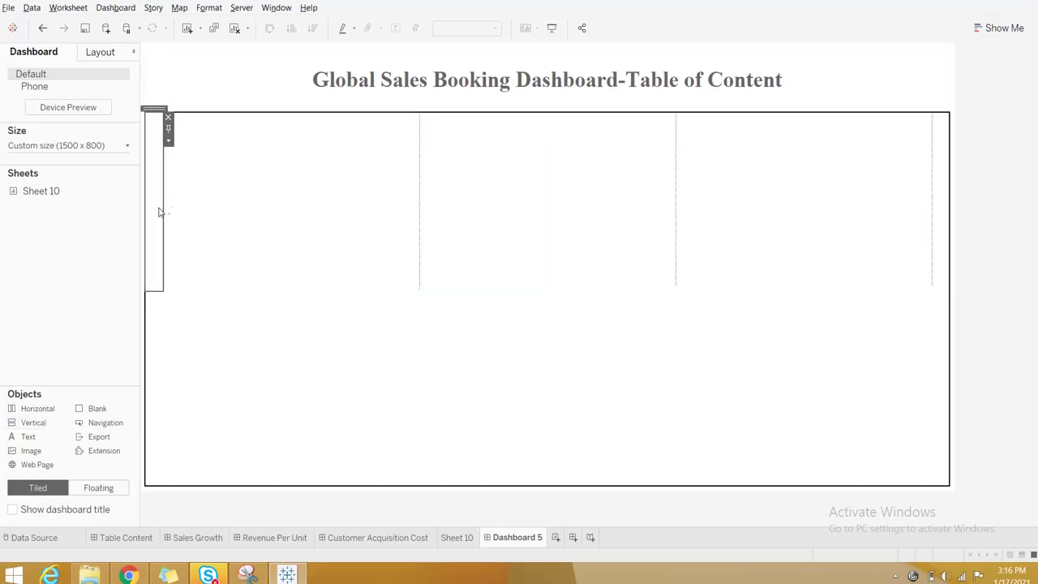
pyautogui.click(169, 118)
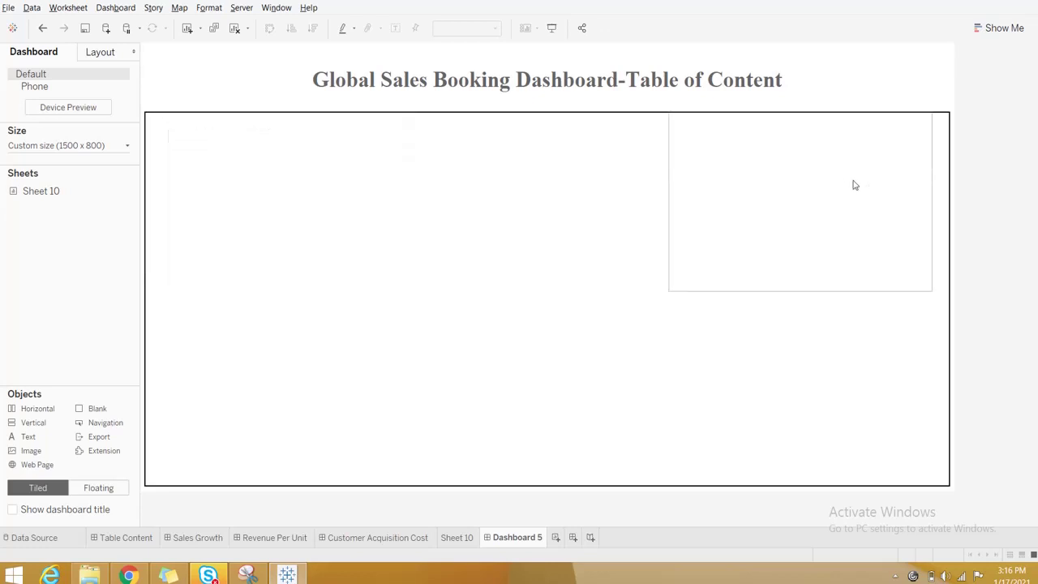
pyautogui.click(940, 203)
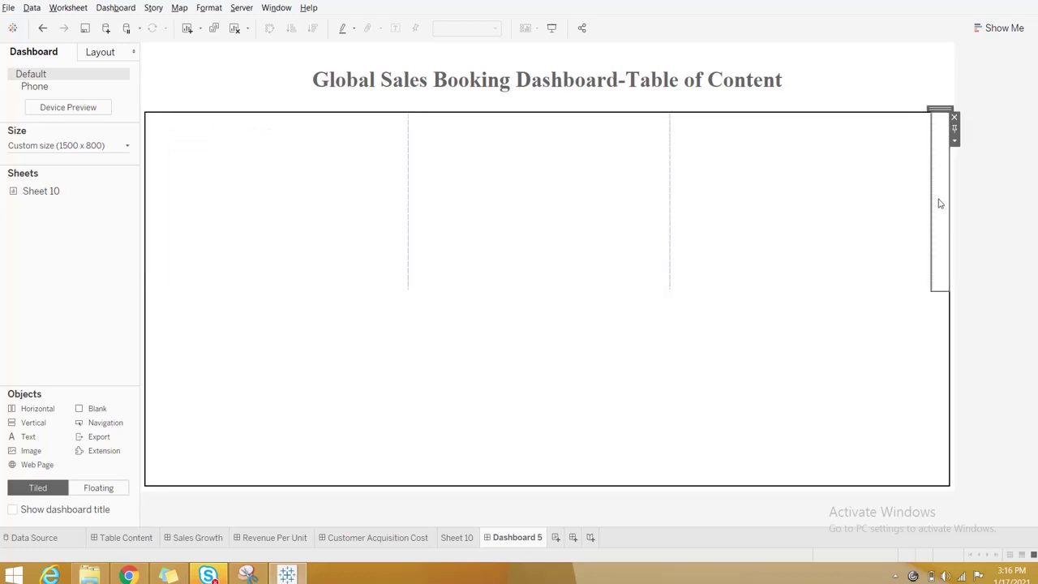
pyautogui.click(955, 119)
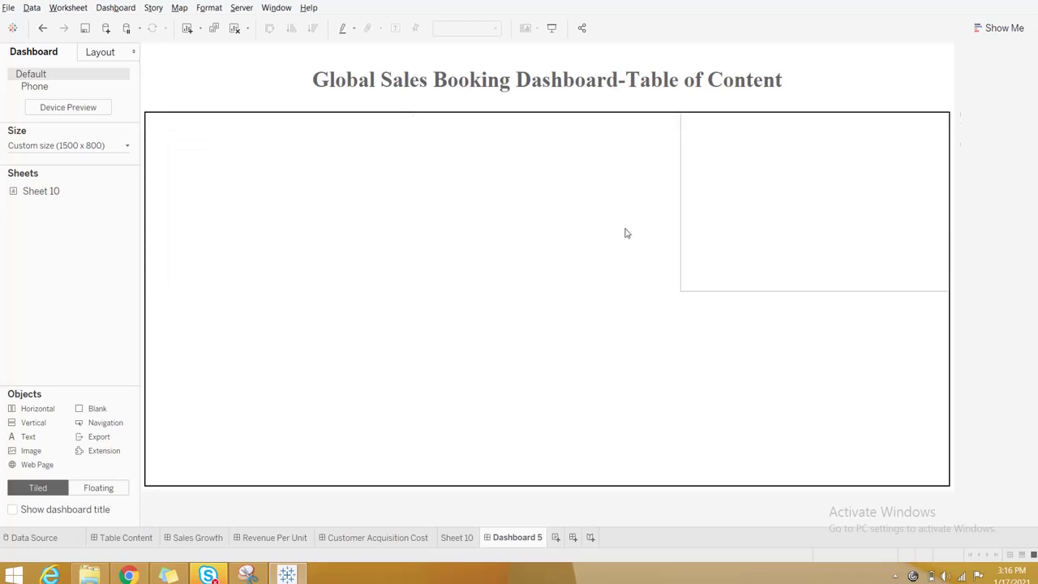
pyautogui.click(417, 232)
# - Set the outer padding of the first row's left vertical container to 4 on all sides
pyautogui.click(298, 228)
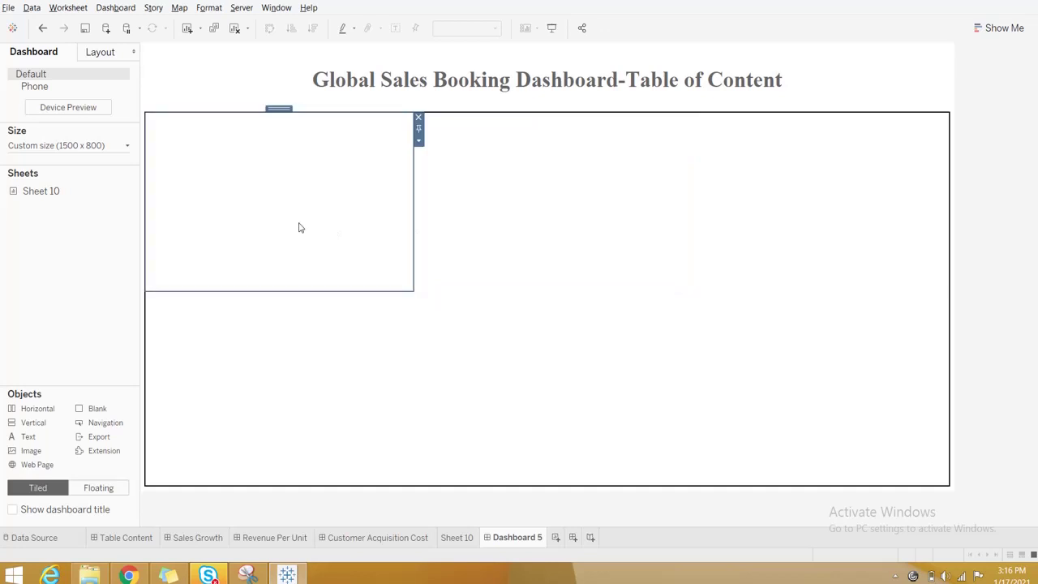
pyautogui.click(108, 59)
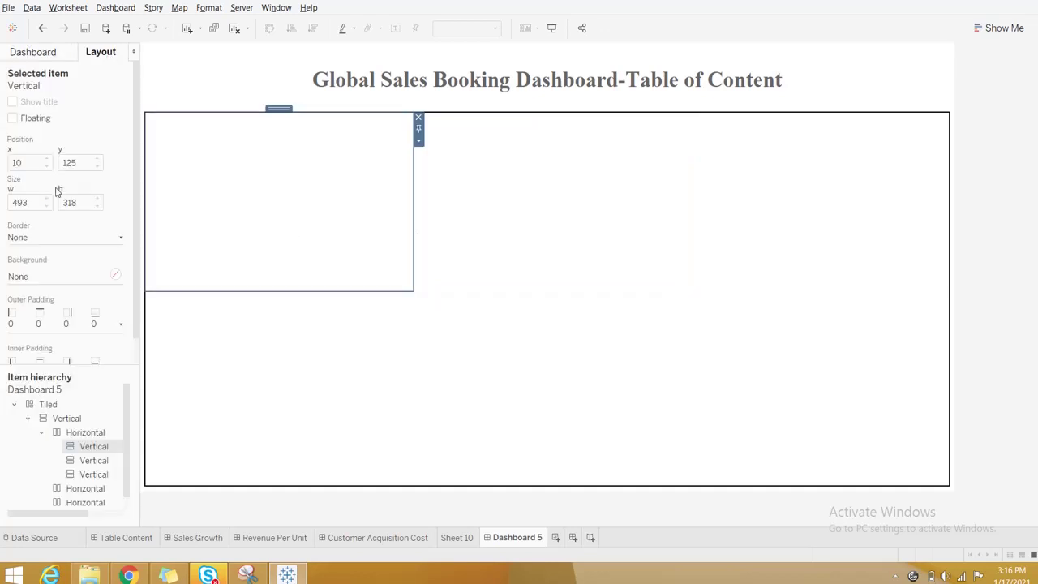
pyautogui.click(25, 334)
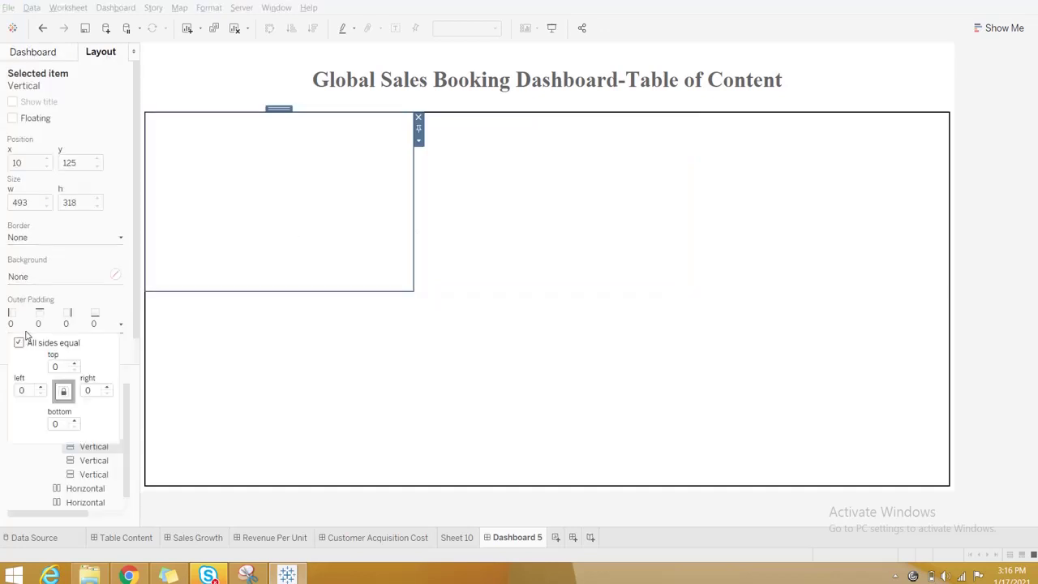
pyautogui.click(75, 365)
pyautogui.click(74, 365)
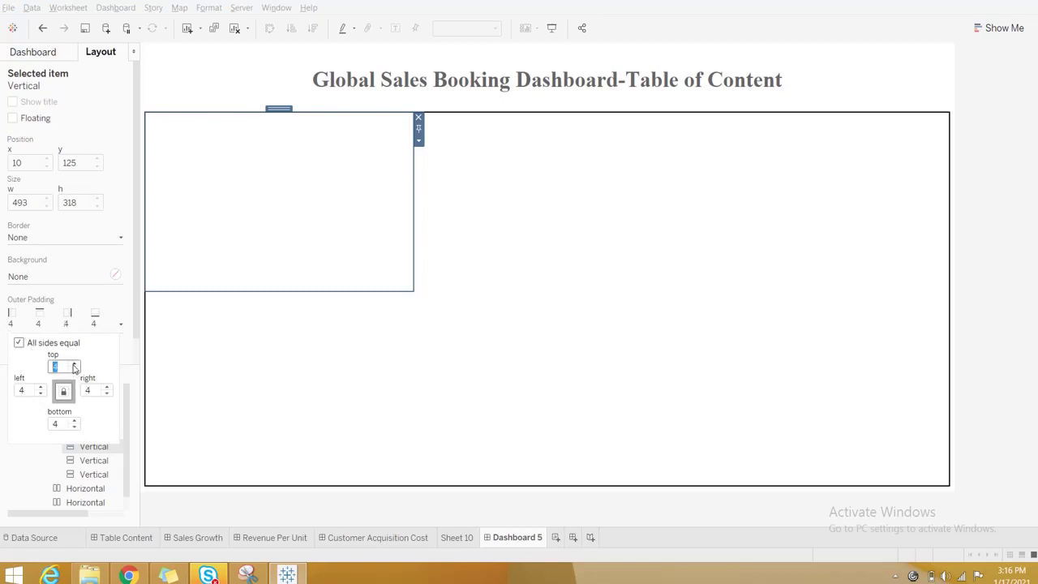
# - Set the outer padding of the first row's middle vertical container to 4 on all sides
pyautogui.click(559, 210)
pyautogui.click(558, 211)
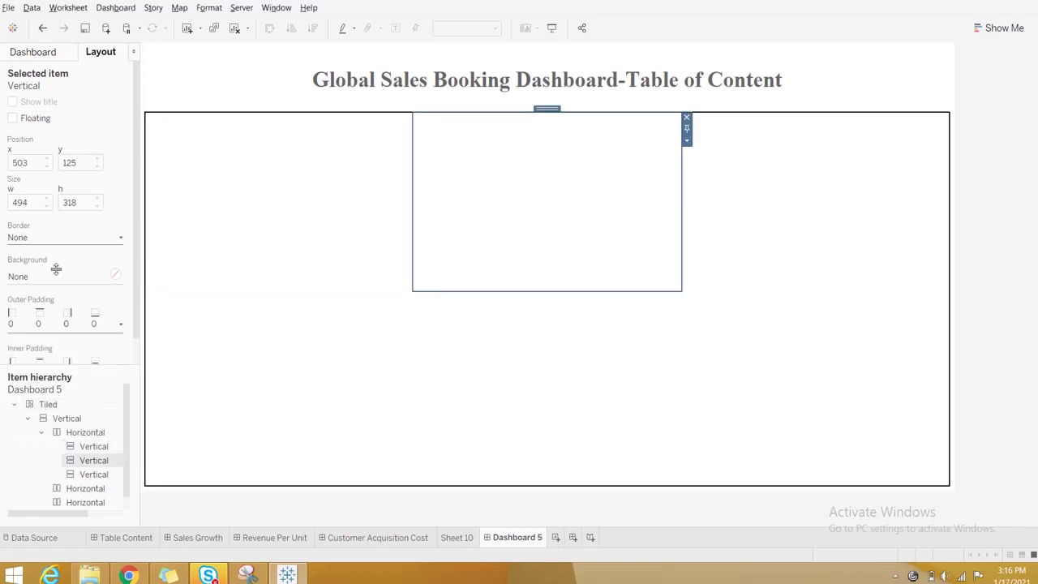
pyautogui.click(34, 327)
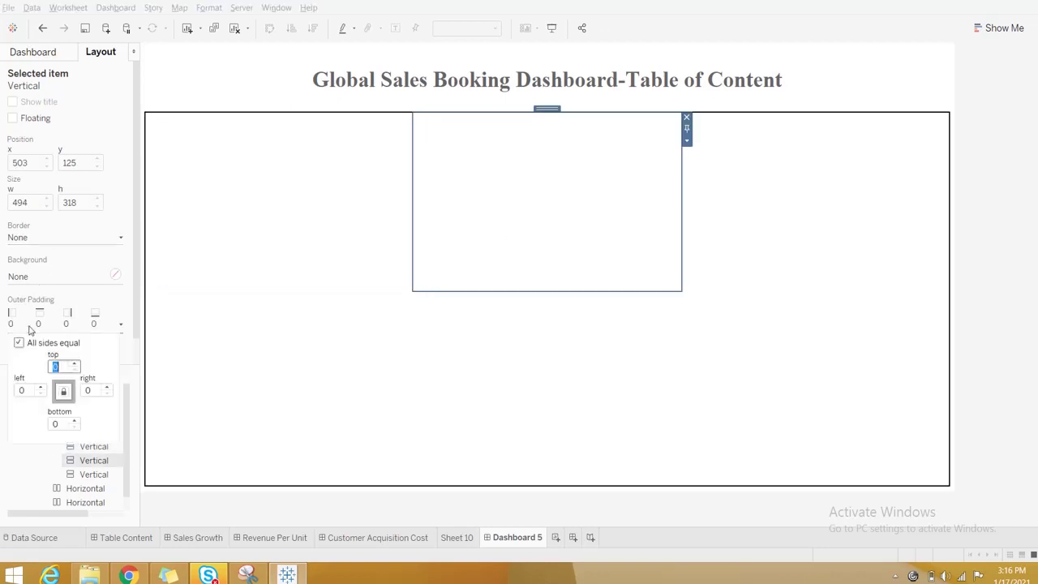
pyautogui.click(74, 364)
# - Give the first row's right vertical container a solid black border in the second-thinnest line weight
pyautogui.click(770, 160)
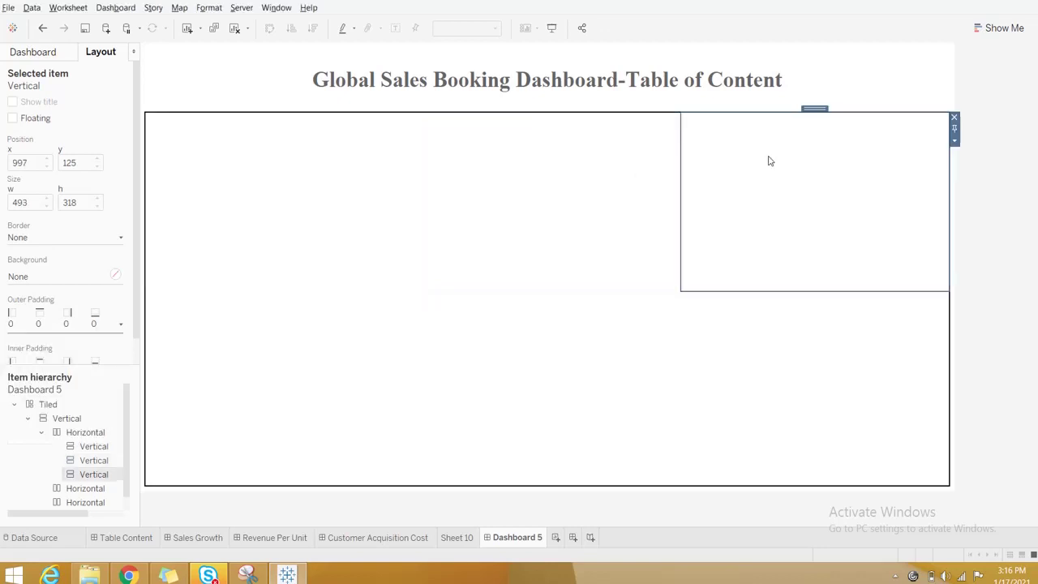
pyautogui.click(34, 242)
pyautogui.click(43, 328)
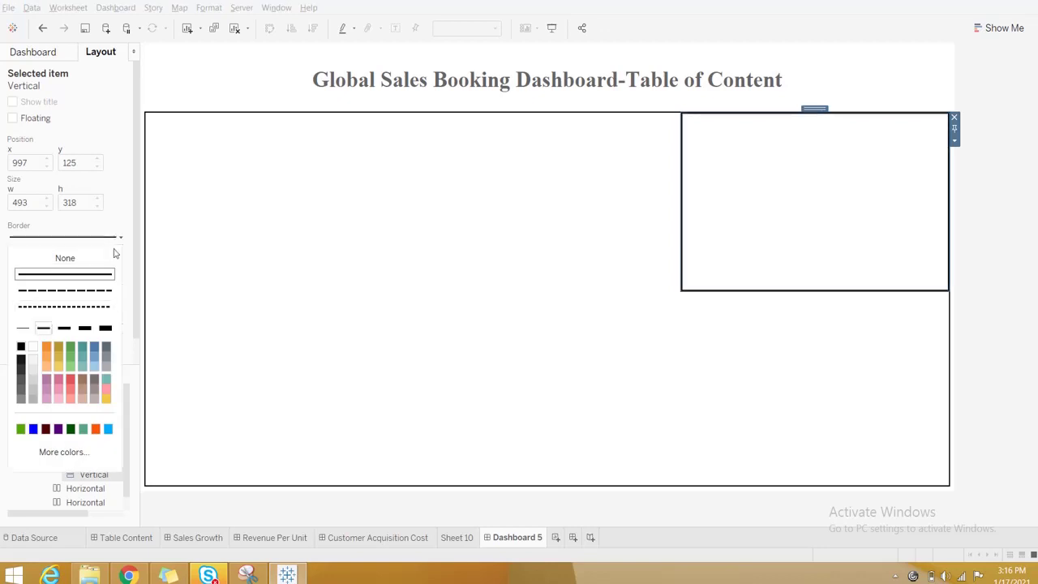
pyautogui.click(114, 207)
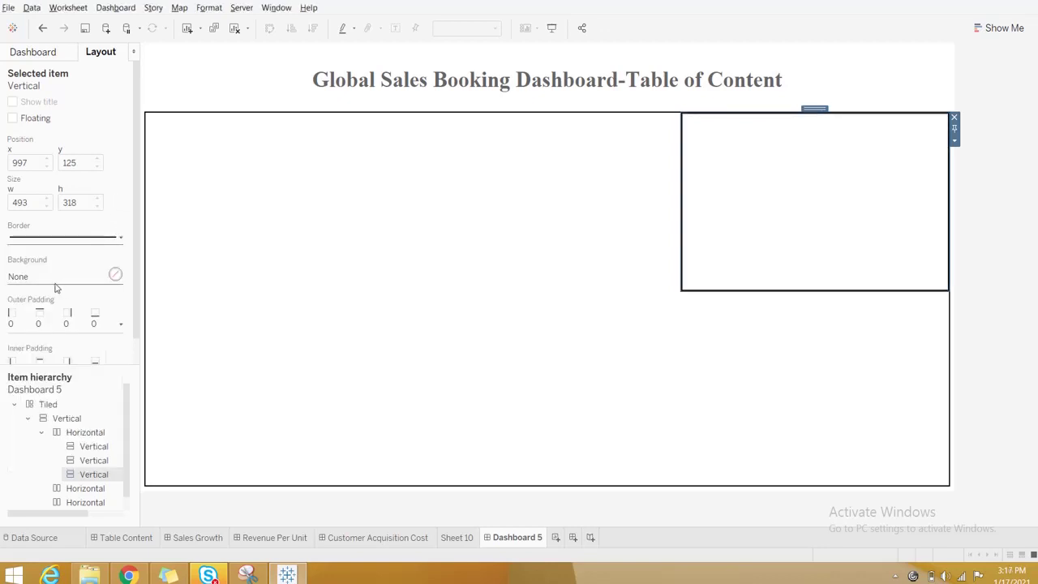
# - Set the outer padding of the first row's right vertical container to 4 on all sides
pyautogui.click(53, 328)
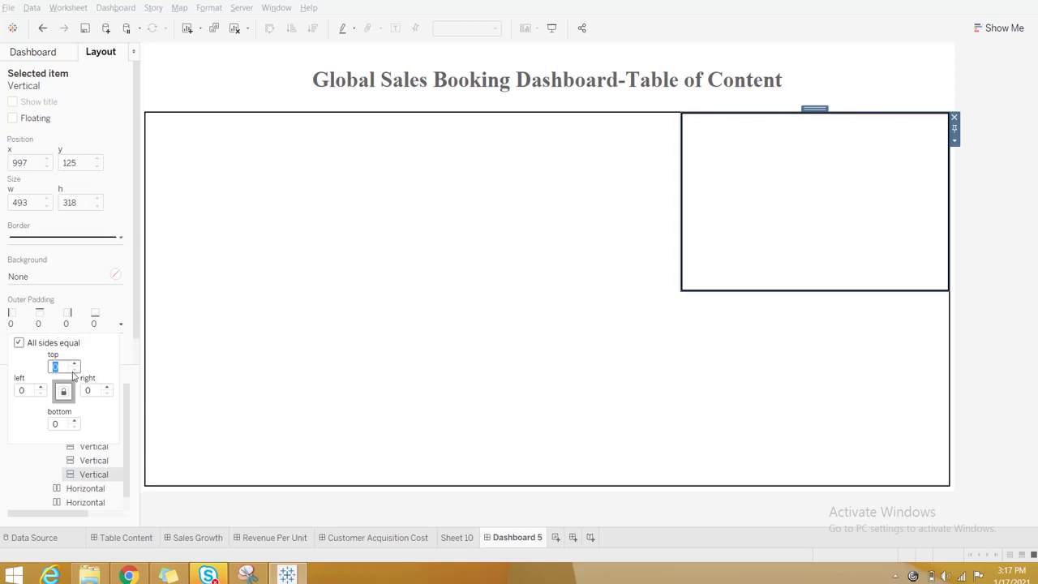
pyautogui.click(73, 366)
pyautogui.click(73, 366)
pyautogui.click(73, 366)
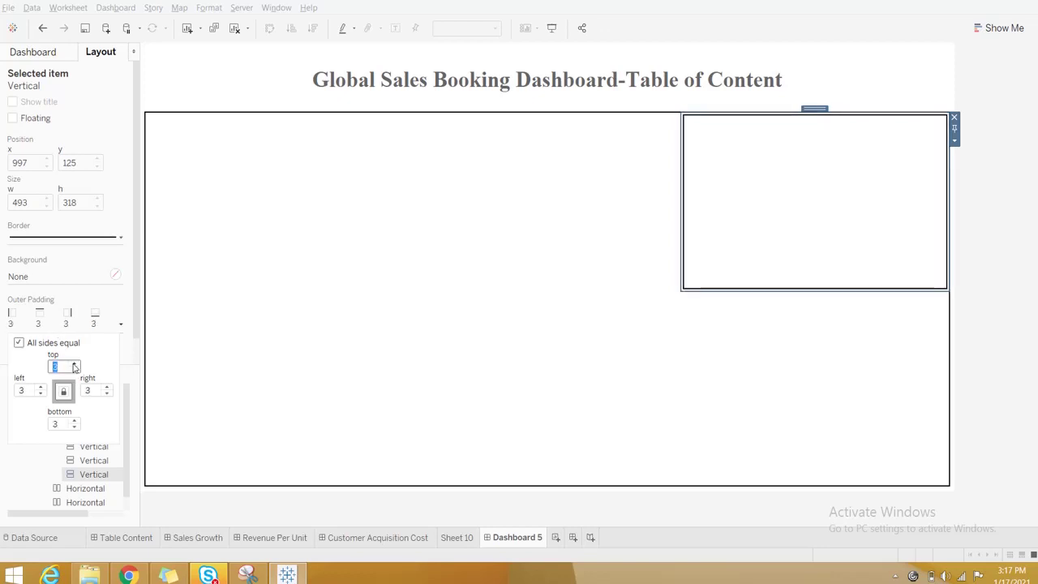
pyautogui.click(73, 365)
# - Apply solid black borders in the second-thinnest line weight to the first row's middle and left vertical containers
pyautogui.click(508, 167)
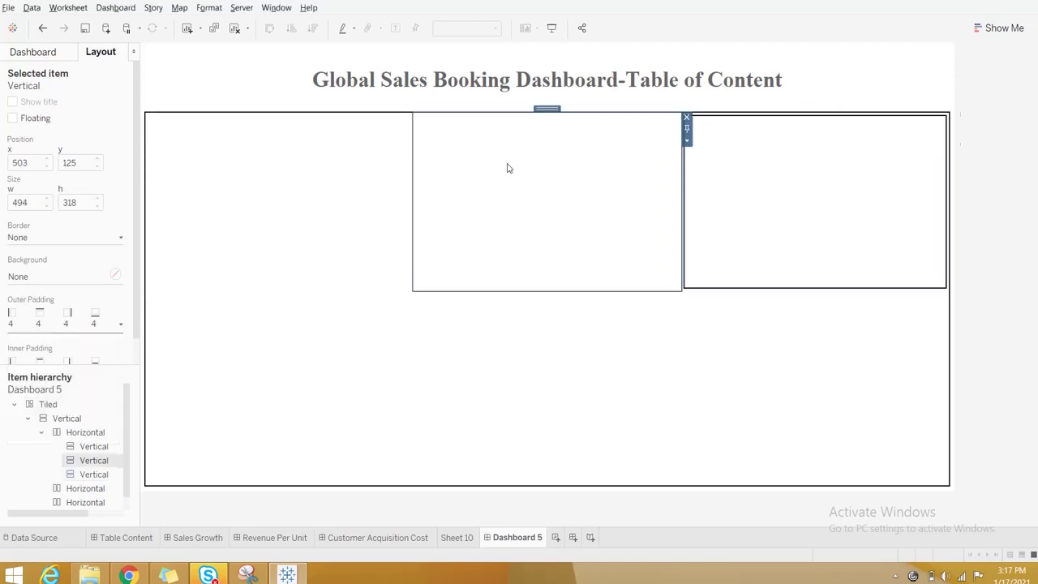
pyautogui.click(31, 239)
pyautogui.click(43, 328)
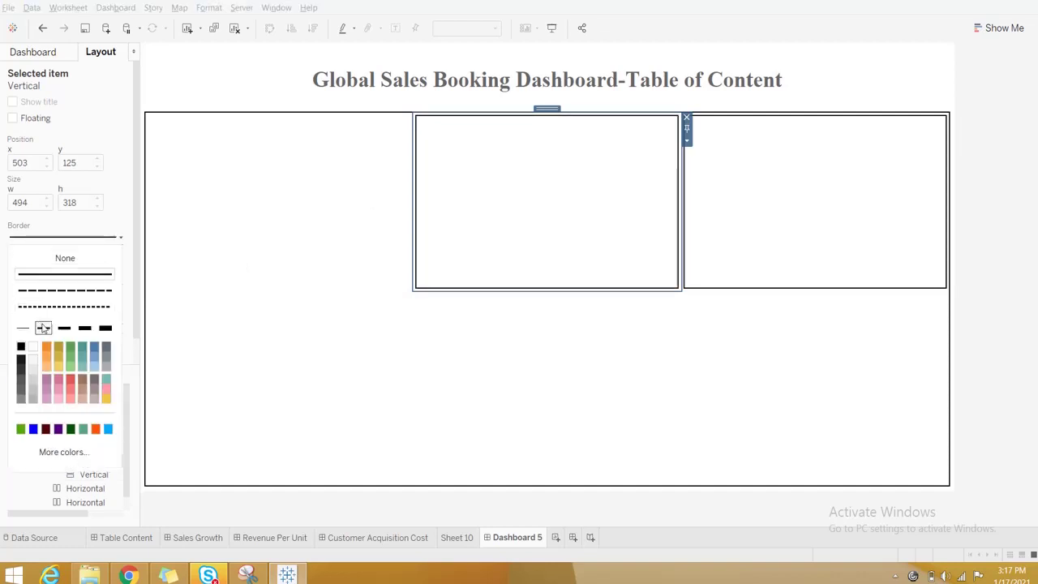
pyautogui.click(316, 229)
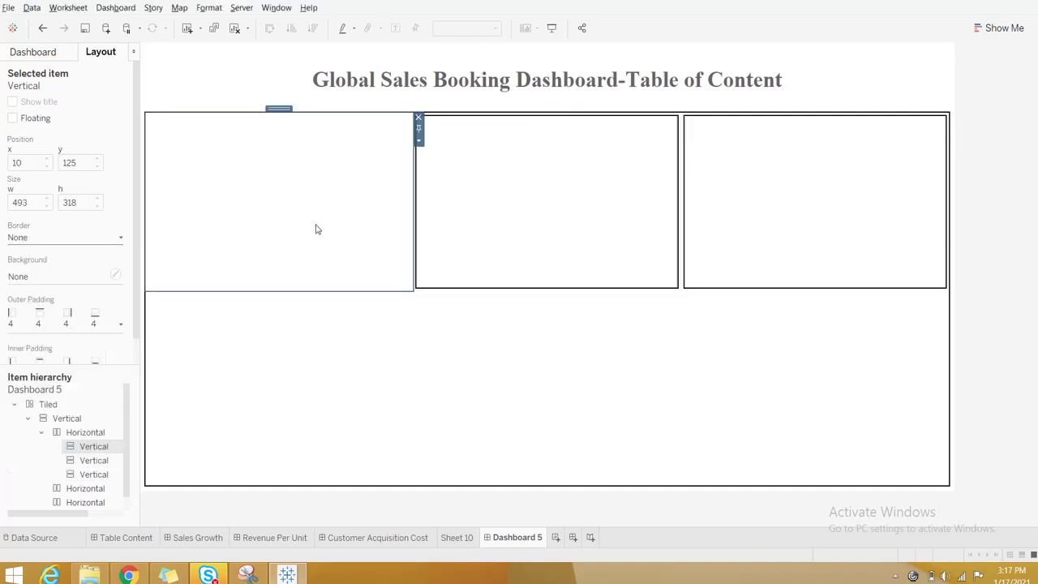
pyautogui.click(37, 237)
pyautogui.click(42, 328)
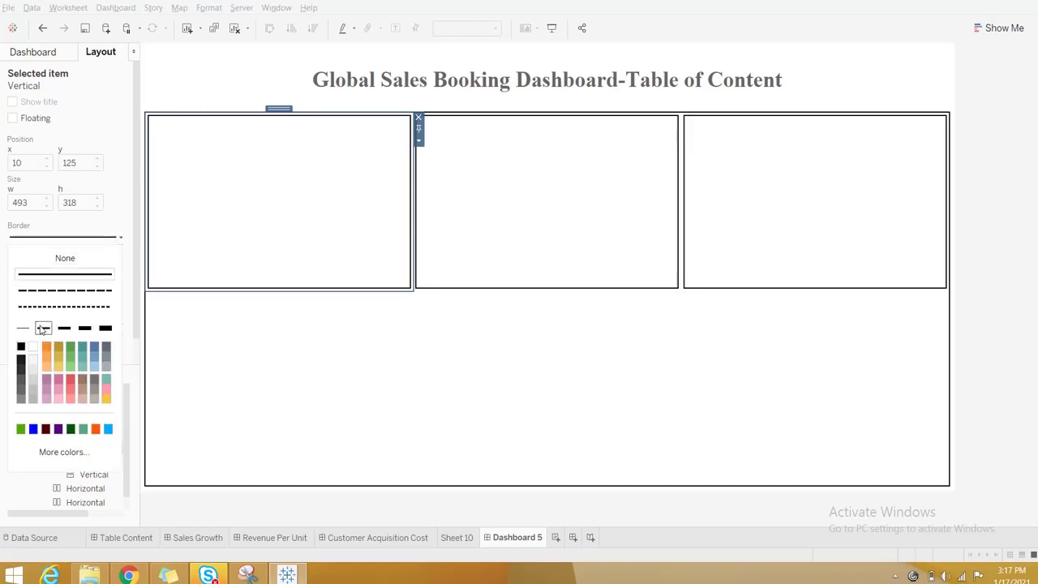
# - Raise the first row's lower edge to about y 343 and resize the second row to about 257 px high
pyautogui.click(434, 350)
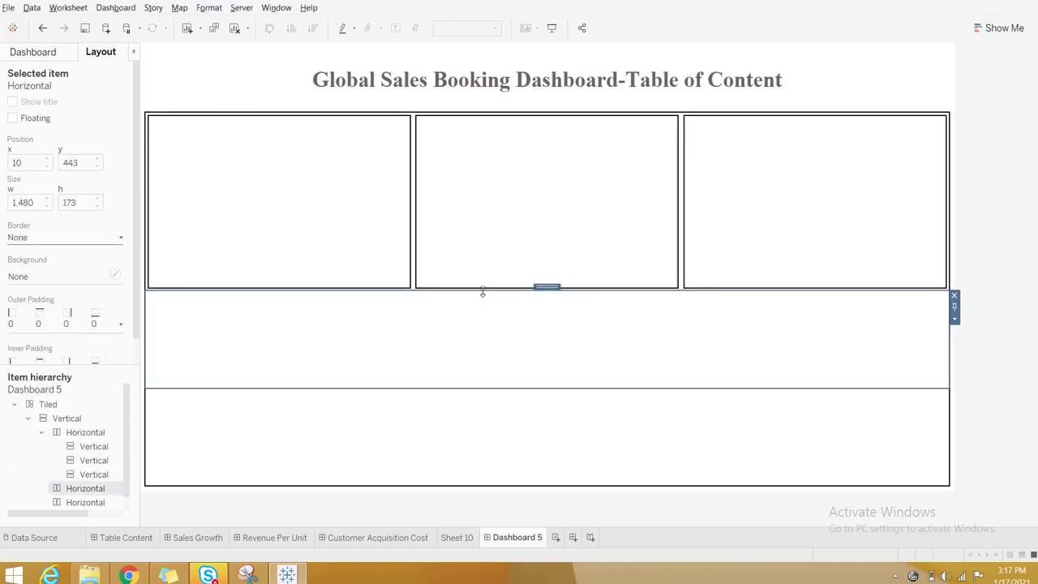
pyautogui.moveTo(483, 291); pyautogui.dragTo(479, 265)
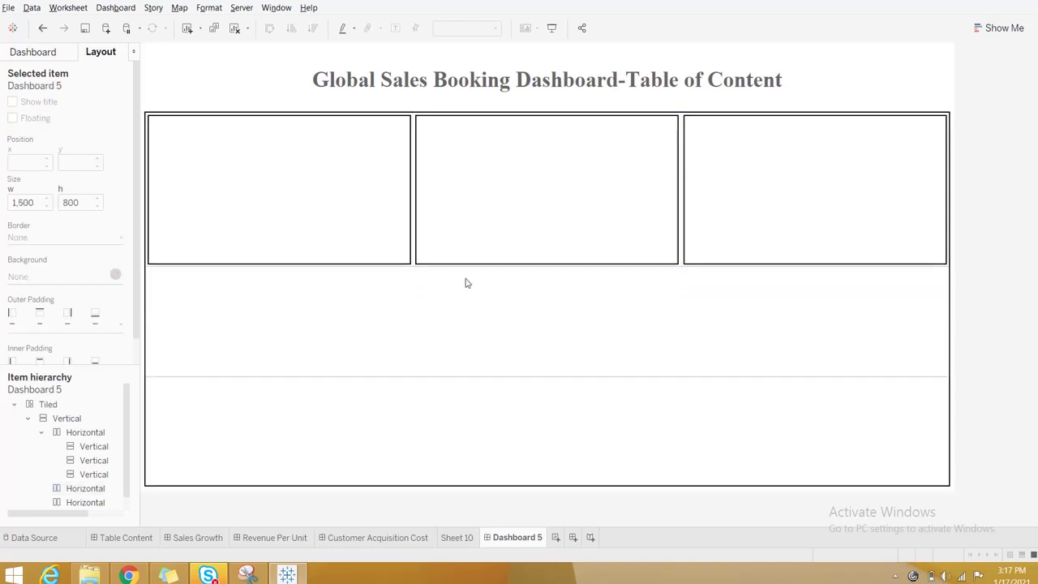
pyautogui.moveTo(465, 268); pyautogui.dragTo(464, 234)
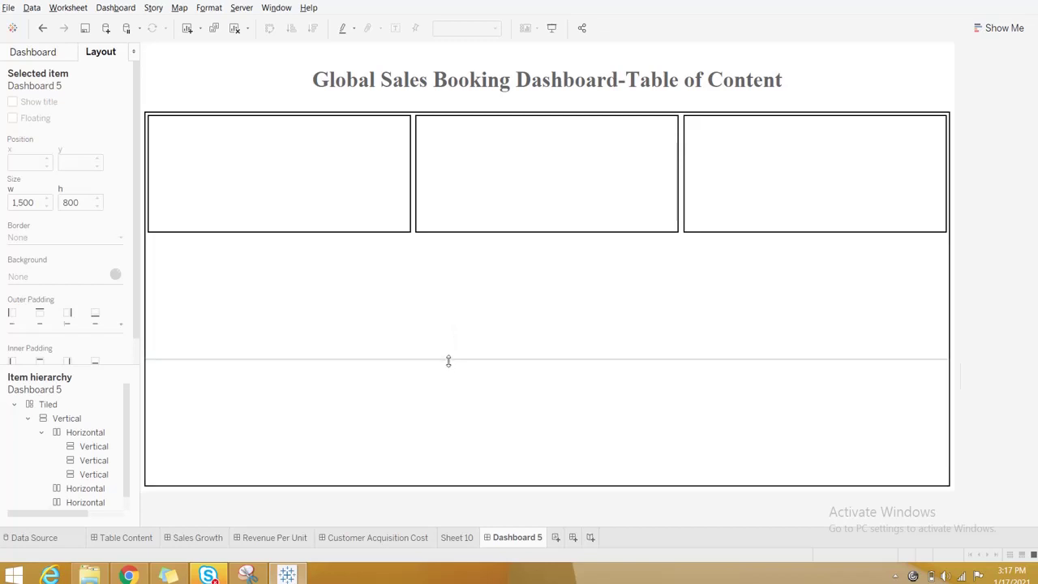
pyautogui.moveTo(449, 360); pyautogui.dragTo(445, 378)
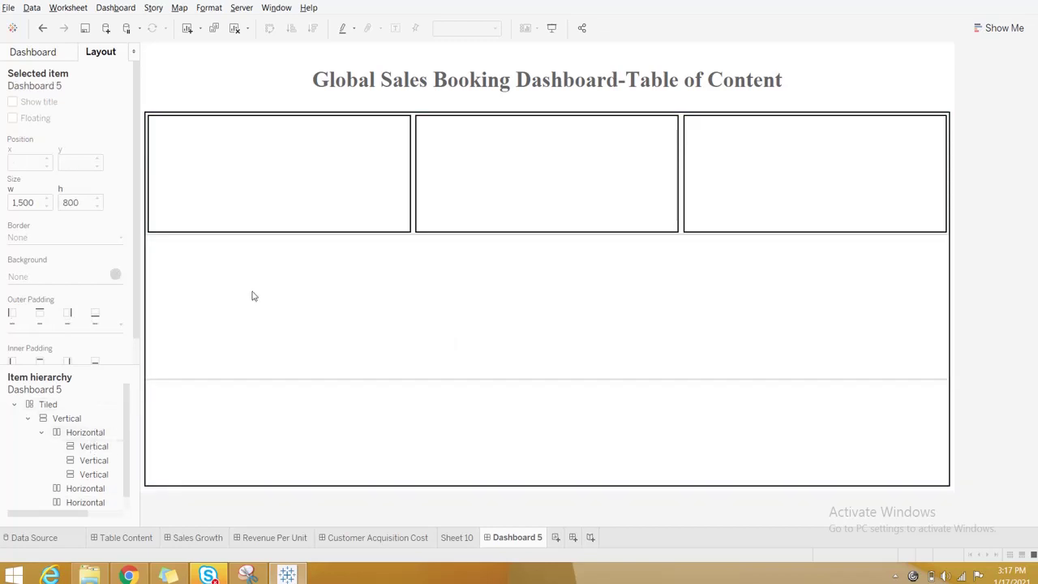
# - Place a blank object at each end of the second row's horizontal container, with three vertical containers between them
pyautogui.click(24, 52)
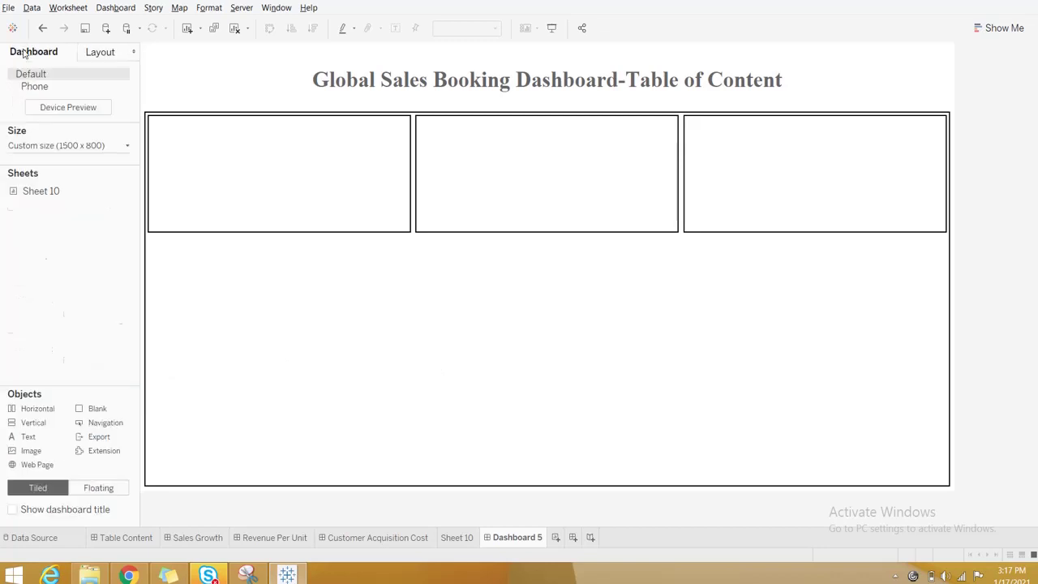
pyautogui.moveTo(113, 400); pyautogui.dragTo(238, 359)
pyautogui.moveTo(104, 412); pyautogui.dragTo(251, 345)
pyautogui.moveTo(44, 426); pyautogui.dragTo(477, 343)
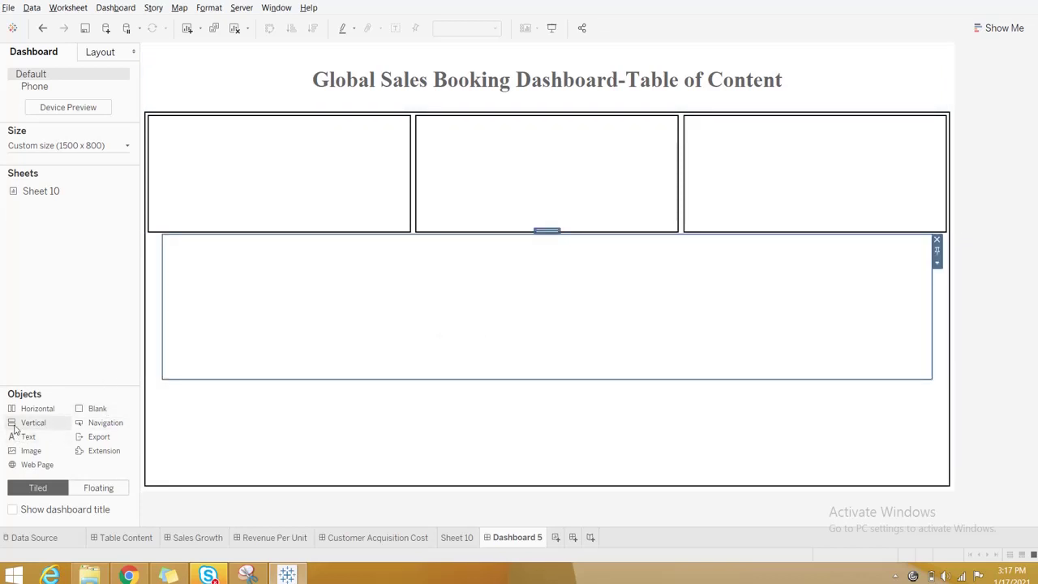
pyautogui.moveTo(32, 409); pyautogui.dragTo(169, 343)
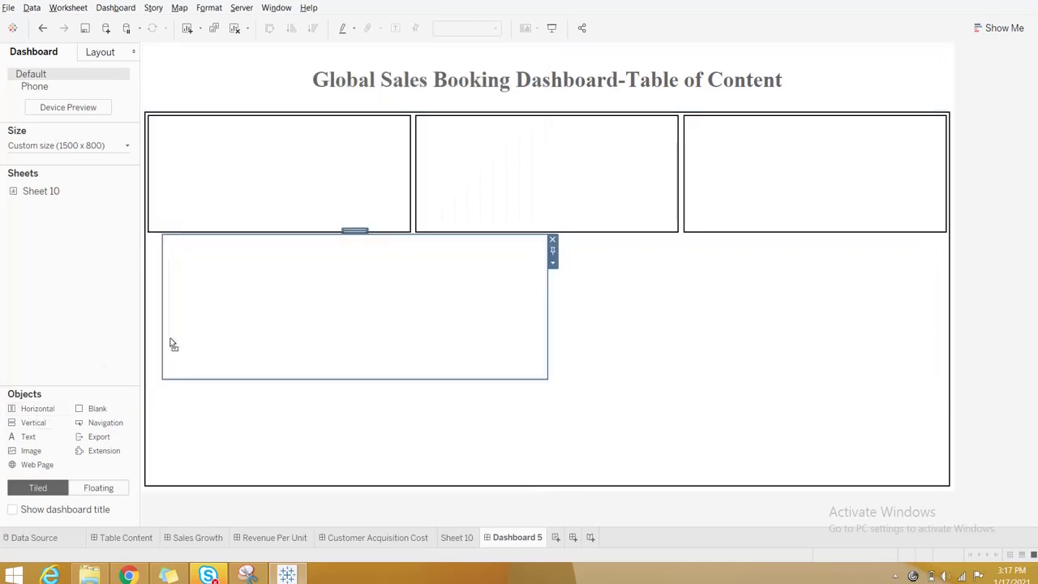
pyautogui.moveTo(33, 422); pyautogui.dragTo(543, 330)
# - Remove the two blank objects at the ends of the second row, leaving the three vertical containers
pyautogui.click(155, 308)
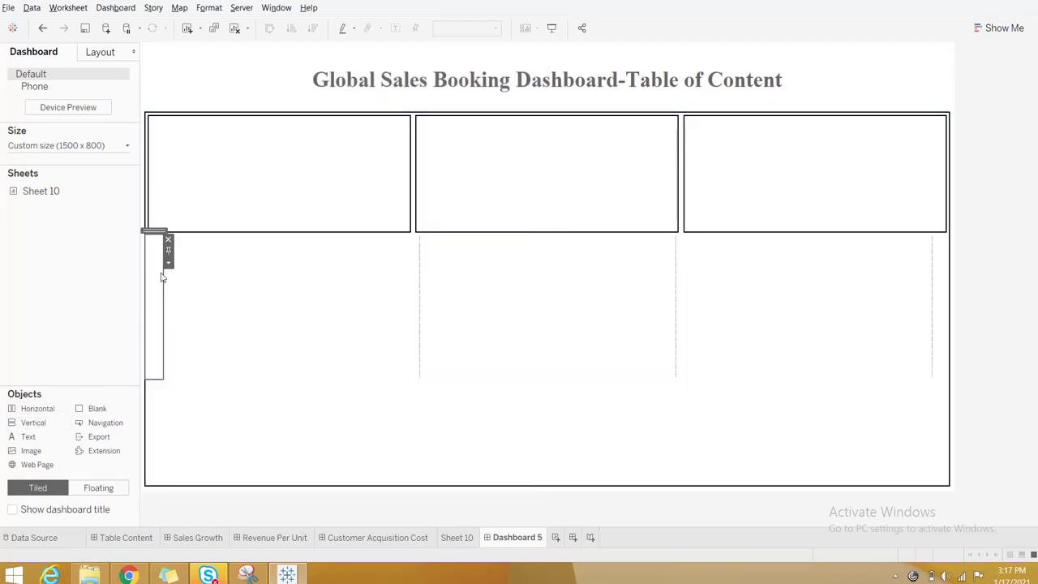
pyautogui.click(169, 241)
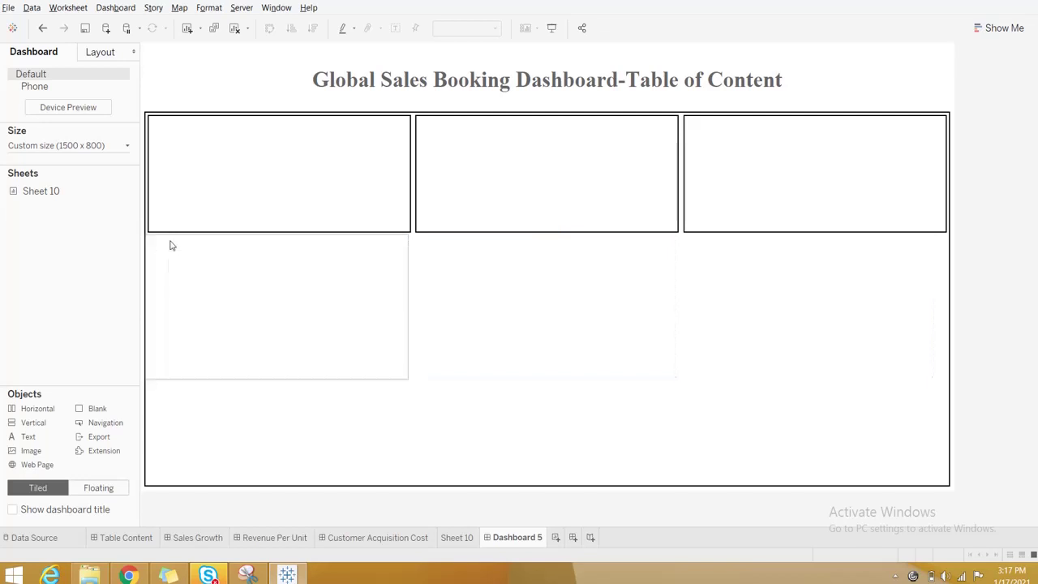
pyautogui.click(941, 347)
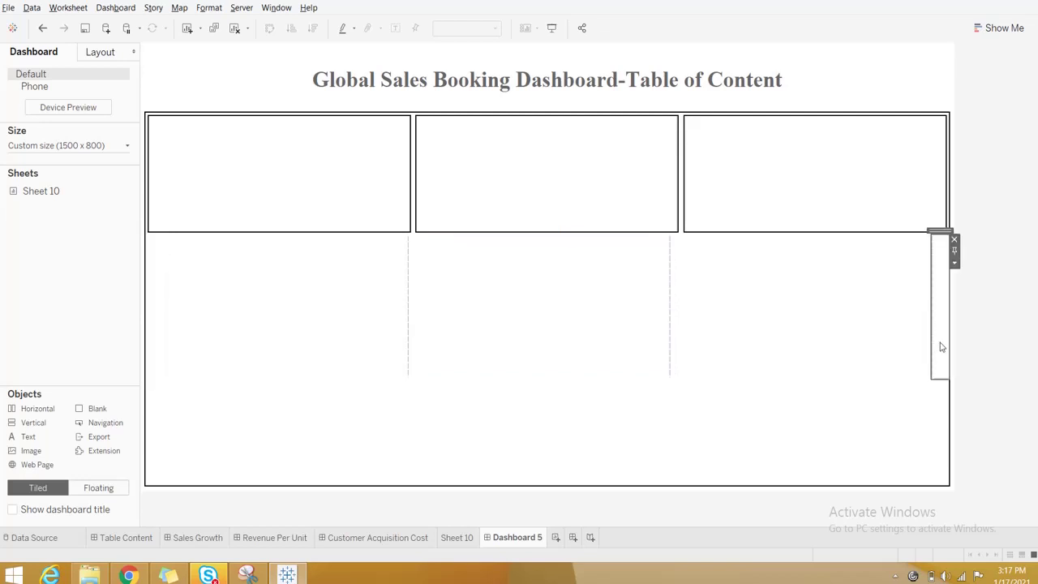
pyautogui.click(955, 242)
# - Apply solid black borders in the second-thinnest line weight to the second row's left and middle vertical containers
pyautogui.click(363, 300)
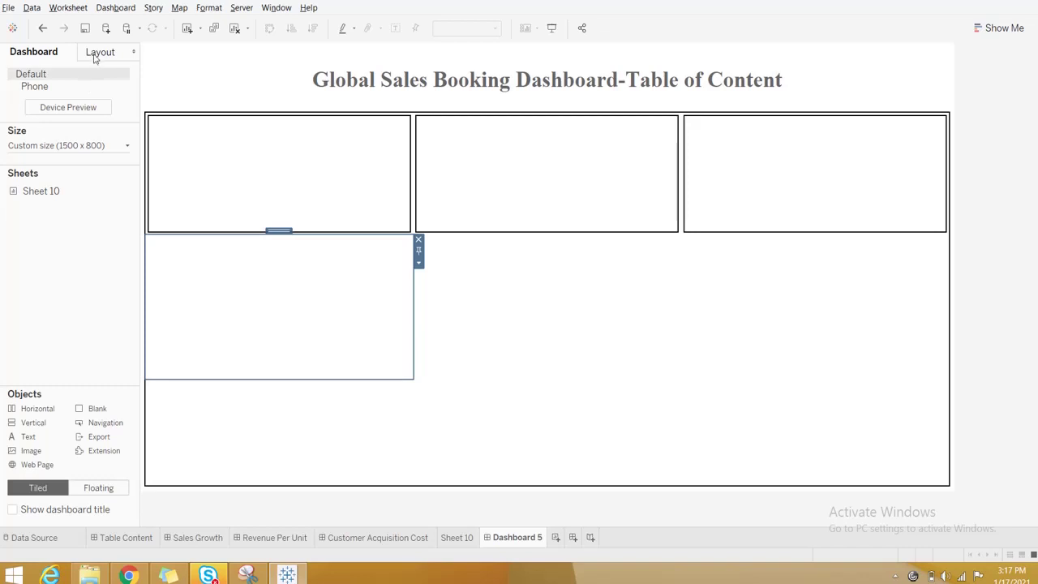
pyautogui.click(96, 53)
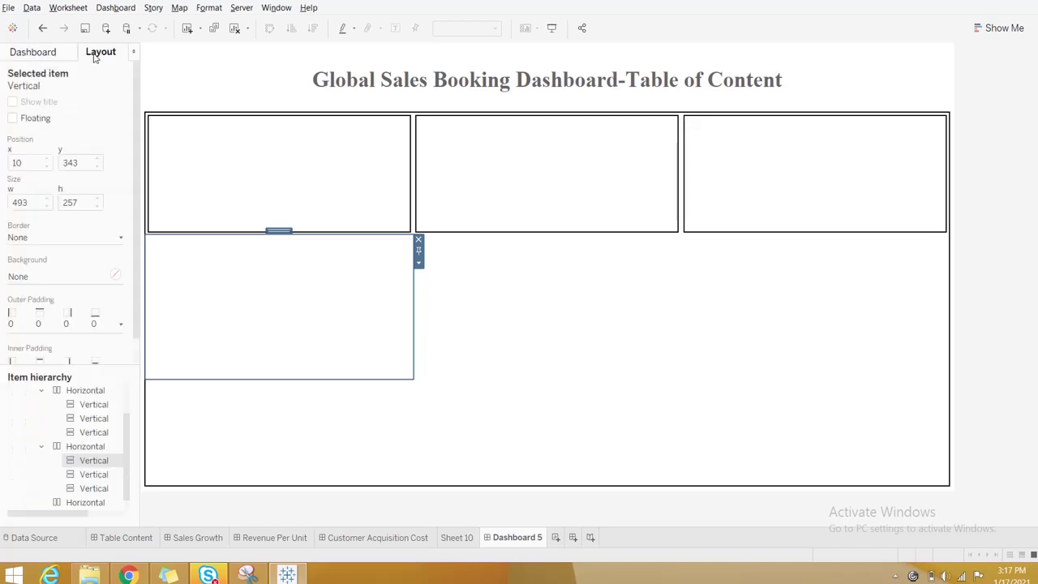
pyautogui.click(34, 240)
pyautogui.click(43, 327)
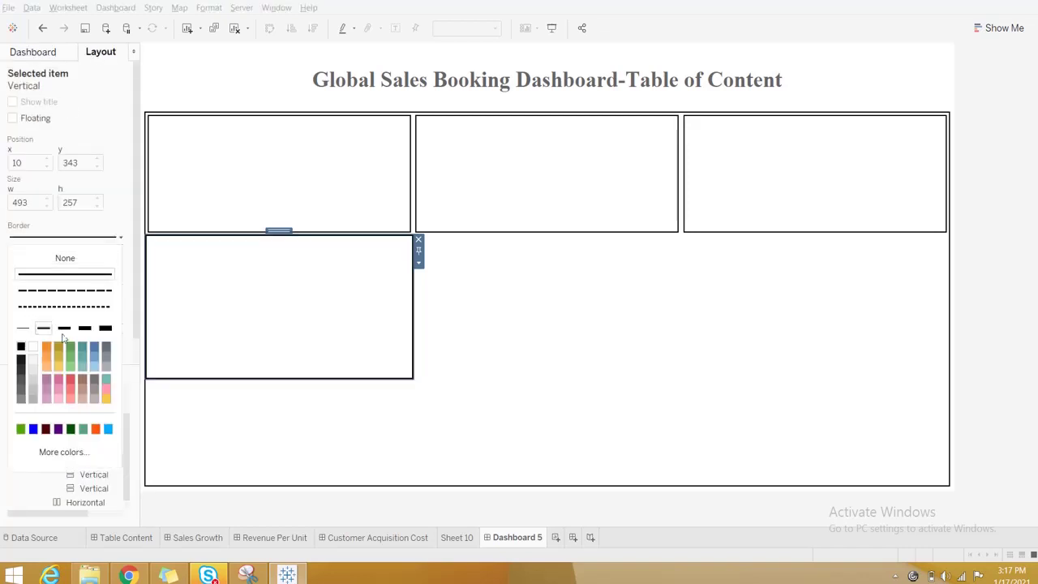
pyautogui.click(524, 285)
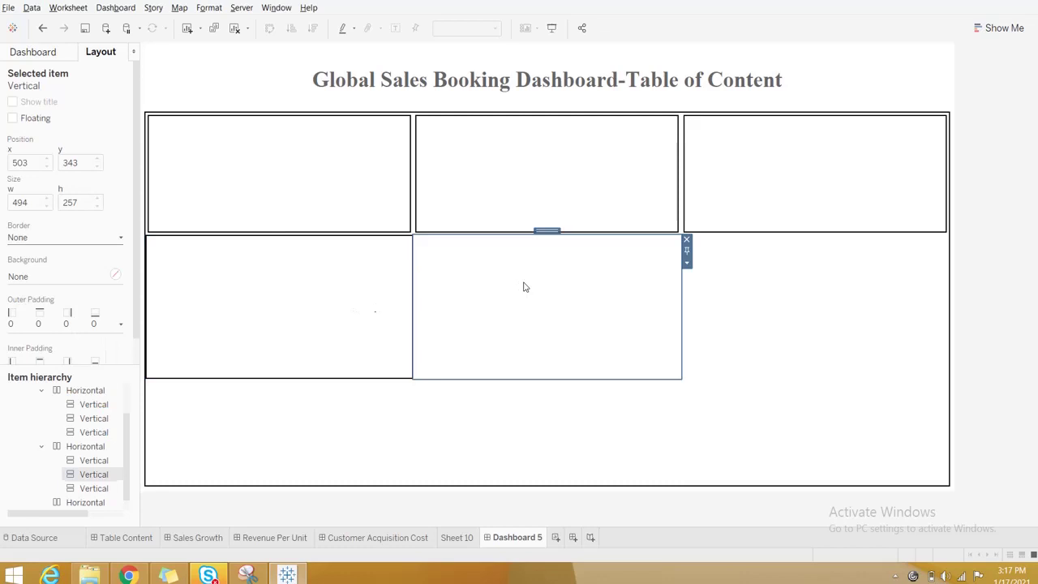
pyautogui.click(48, 236)
pyautogui.click(43, 327)
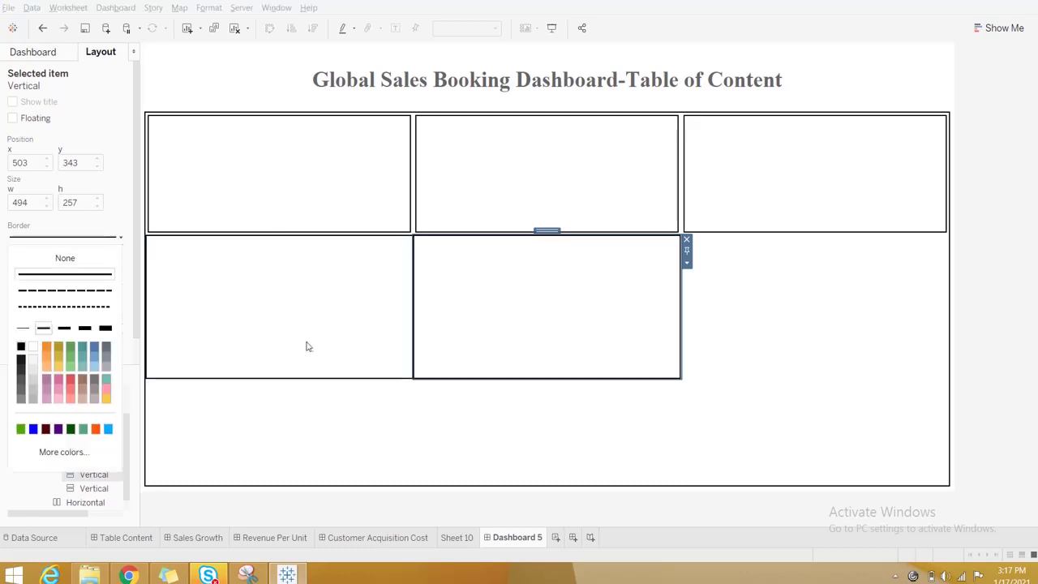
pyautogui.click(312, 347)
pyautogui.click(758, 316)
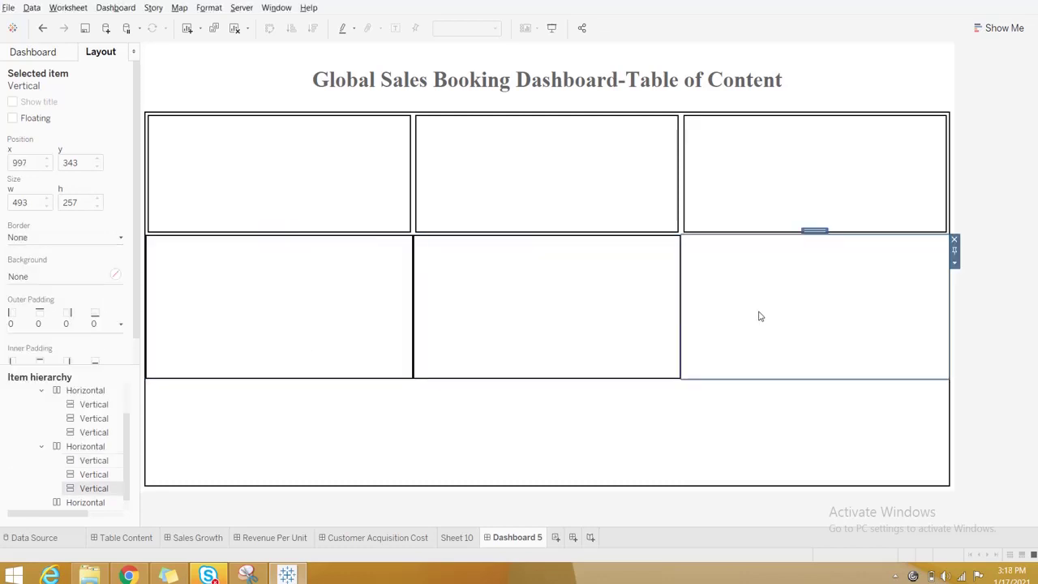
# - Set the outer padding of the second row's left vertical container to 4 on all sides
pyautogui.click(286, 272)
pyautogui.click(25, 334)
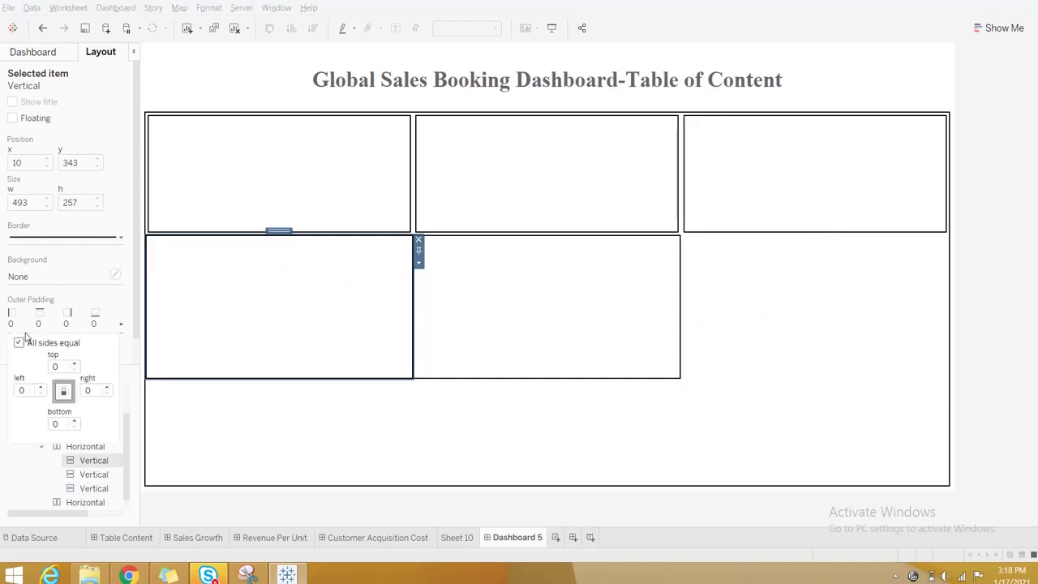
pyautogui.click(74, 364)
pyautogui.click(74, 364)
pyautogui.click(74, 364)
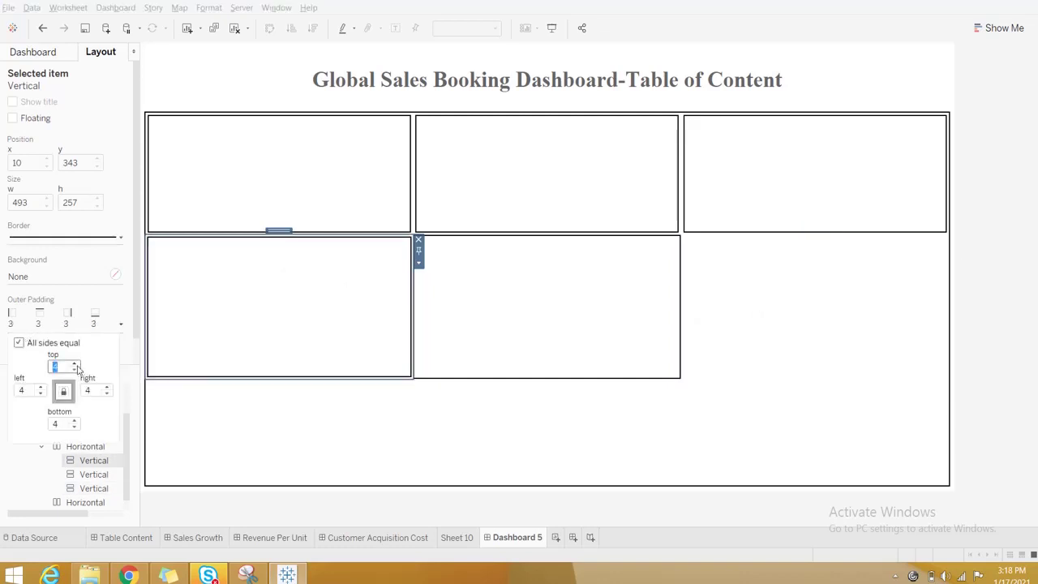
pyautogui.click(74, 363)
# - Set the outer padding of the second row's middle vertical container to 4 on all sides
pyautogui.click(554, 298)
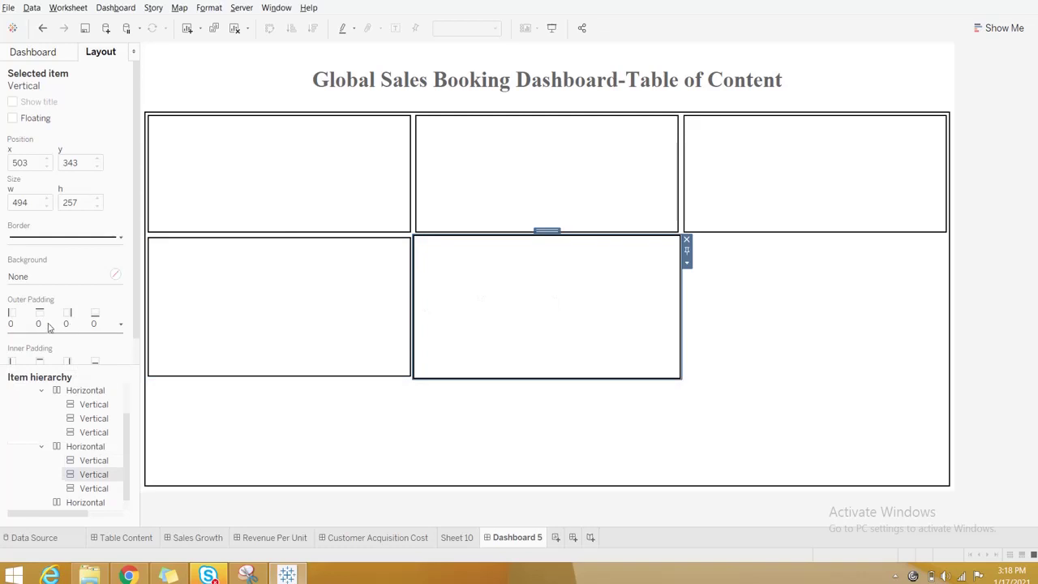
pyautogui.click(48, 326)
pyautogui.click(73, 363)
pyautogui.click(74, 363)
pyautogui.click(73, 364)
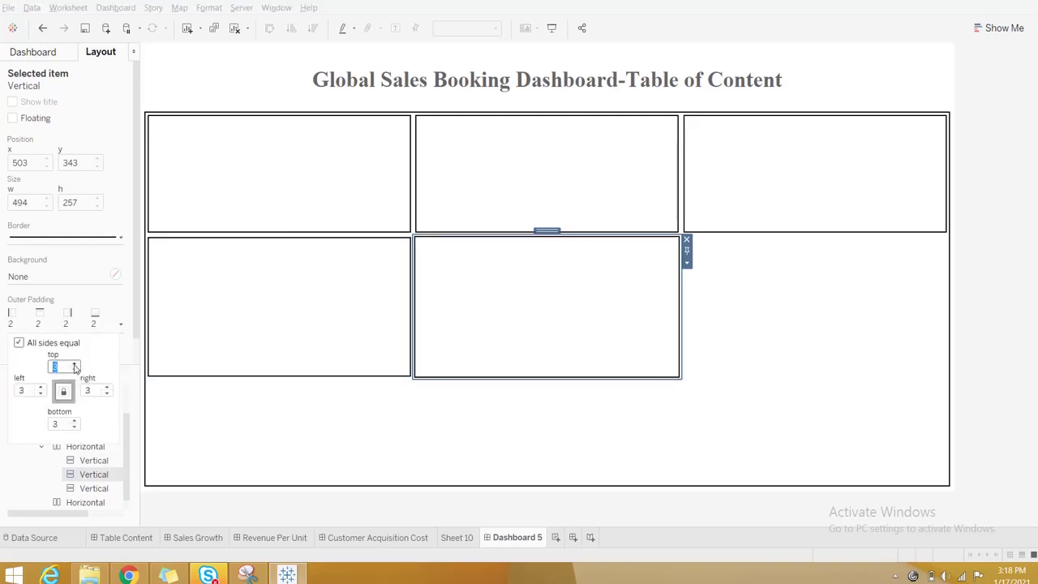
pyautogui.click(74, 367)
# - Give the second row's right vertical container a solid black border in the second-thinnest line weight
pyautogui.click(856, 271)
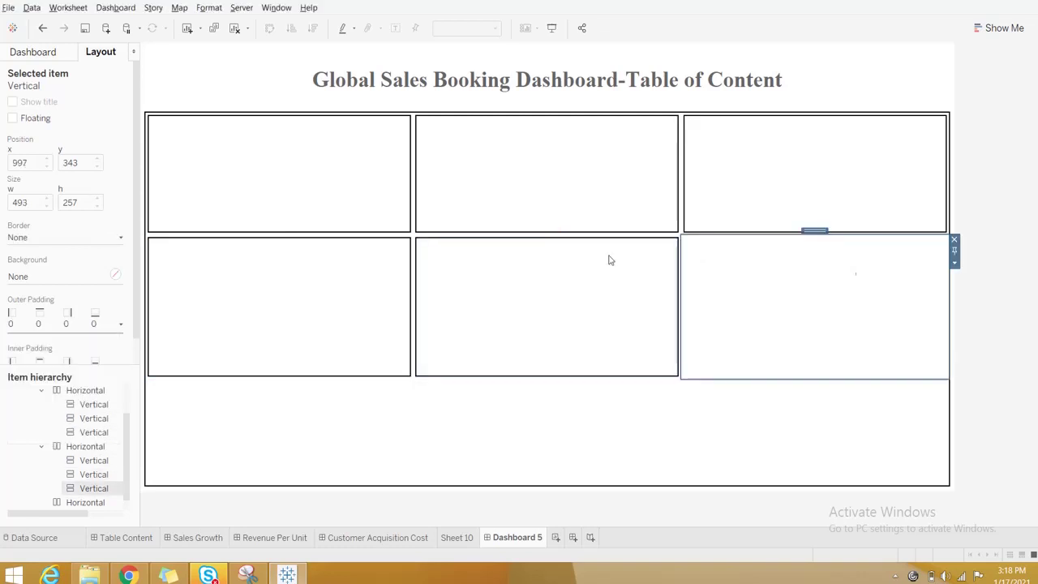
pyautogui.click(39, 241)
pyautogui.click(47, 329)
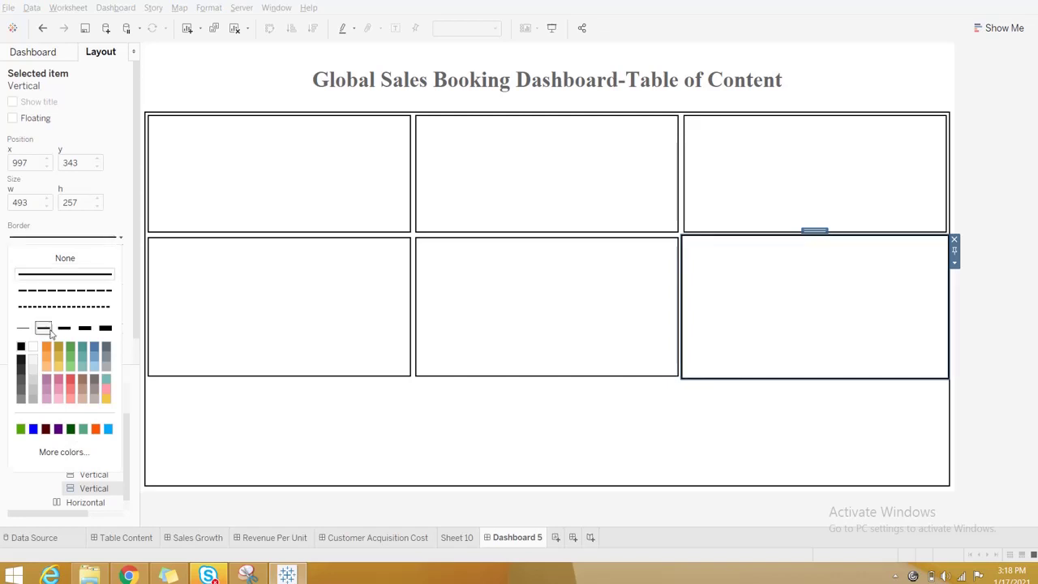
pyautogui.click(218, 283)
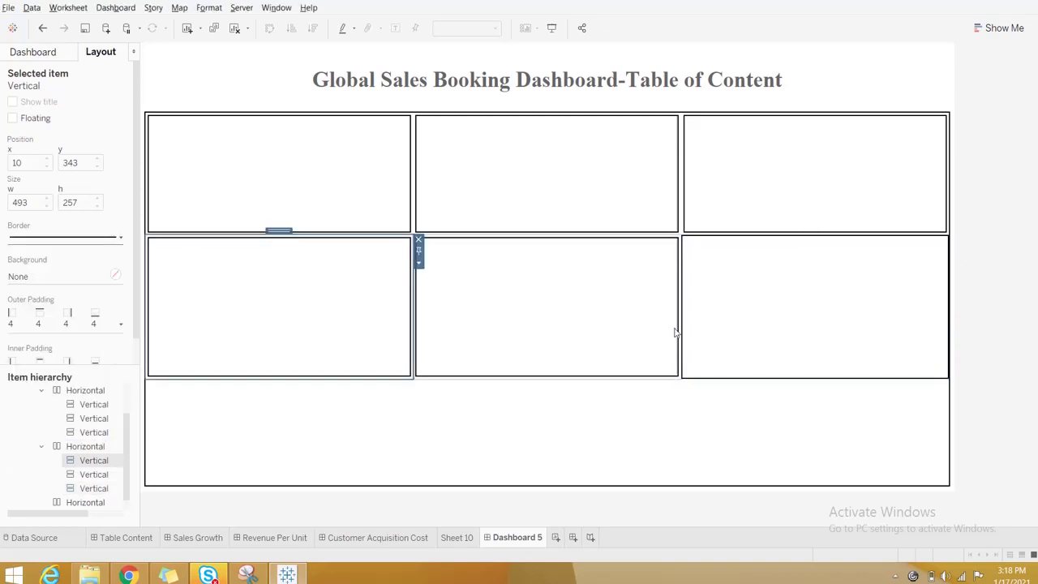
# - Set the second row's right vertical container to outer padding 4 on all sides and raise the row's lower edge to about y 533
pyautogui.click(750, 330)
pyautogui.click(28, 333)
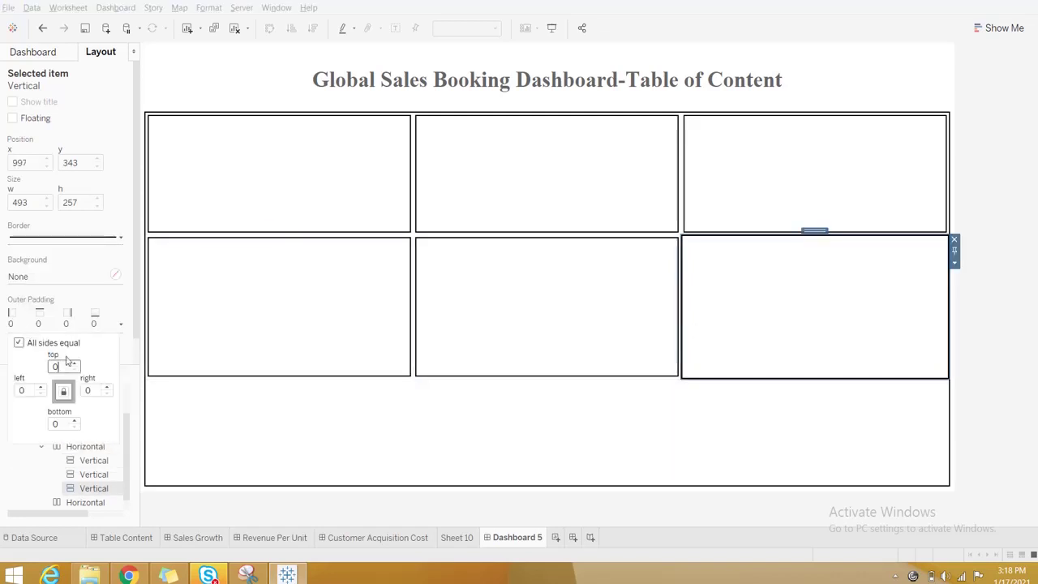
pyautogui.click(75, 364)
pyautogui.click(75, 365)
pyautogui.click(74, 365)
pyautogui.click(75, 365)
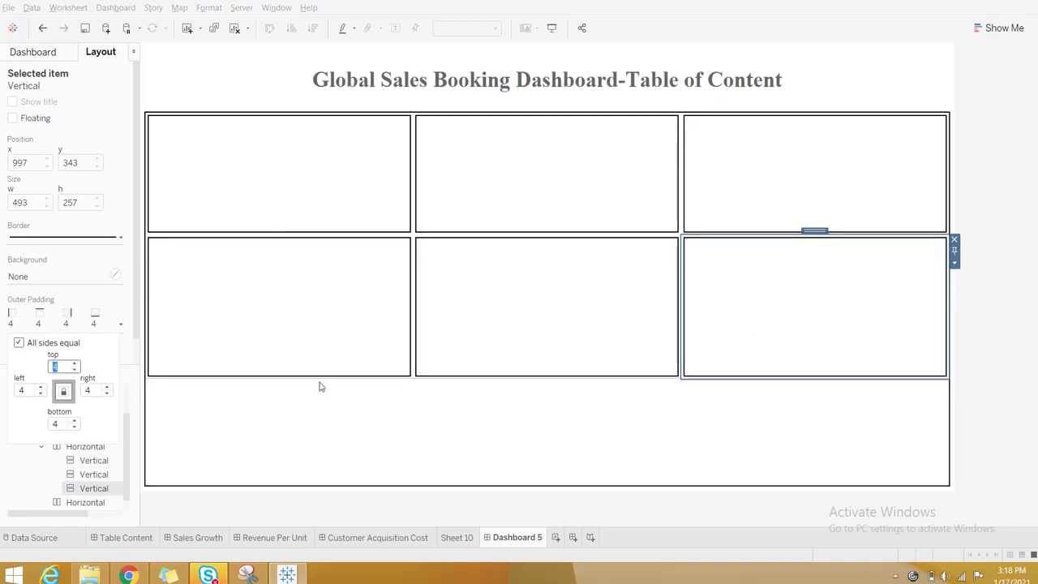
pyautogui.moveTo(319, 377); pyautogui.dragTo(319, 347)
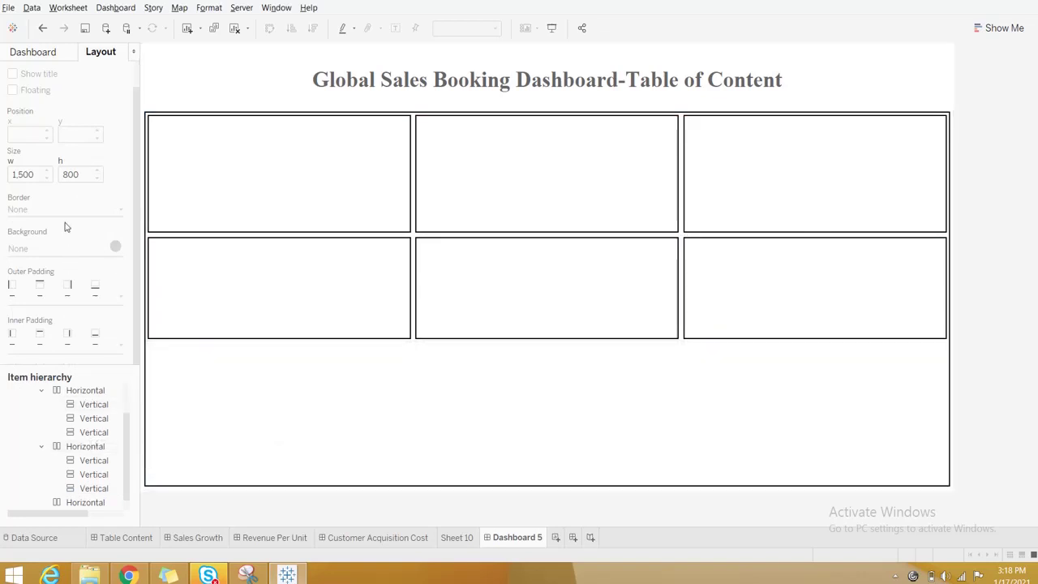
# - Place blank objects side by side in the third row's horizontal container and stretch the row to about 205 px high
pyautogui.click(34, 52)
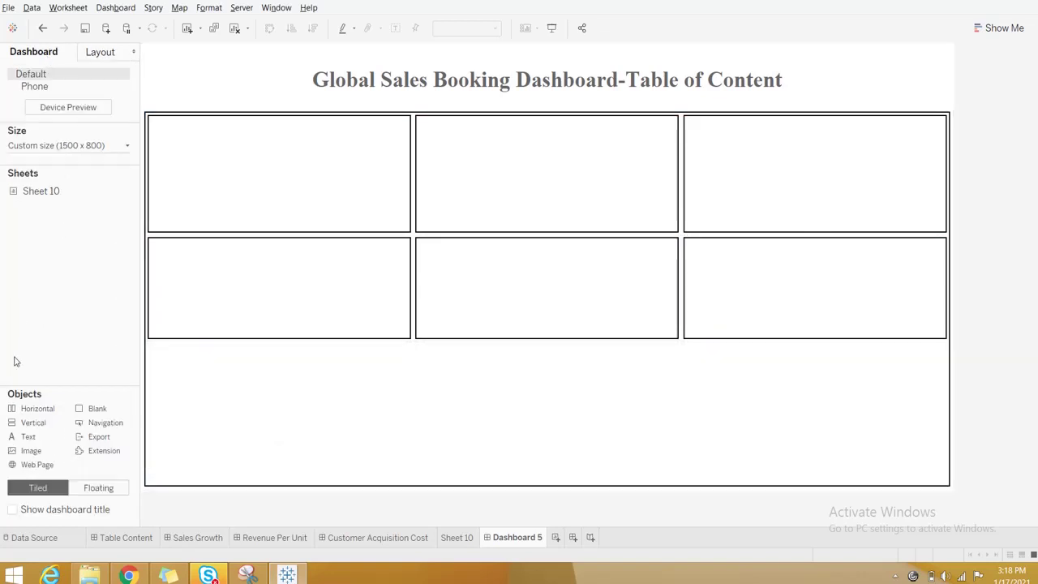
pyautogui.moveTo(37, 408); pyautogui.dragTo(234, 410)
pyautogui.moveTo(233, 417); pyautogui.dragTo(235, 417)
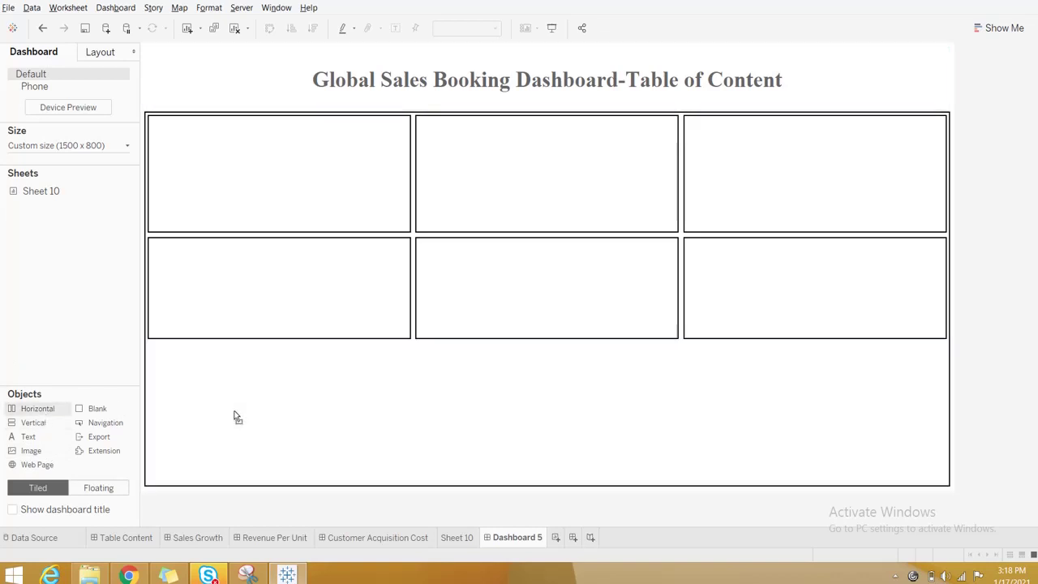
pyautogui.moveTo(111, 411); pyautogui.dragTo(279, 417)
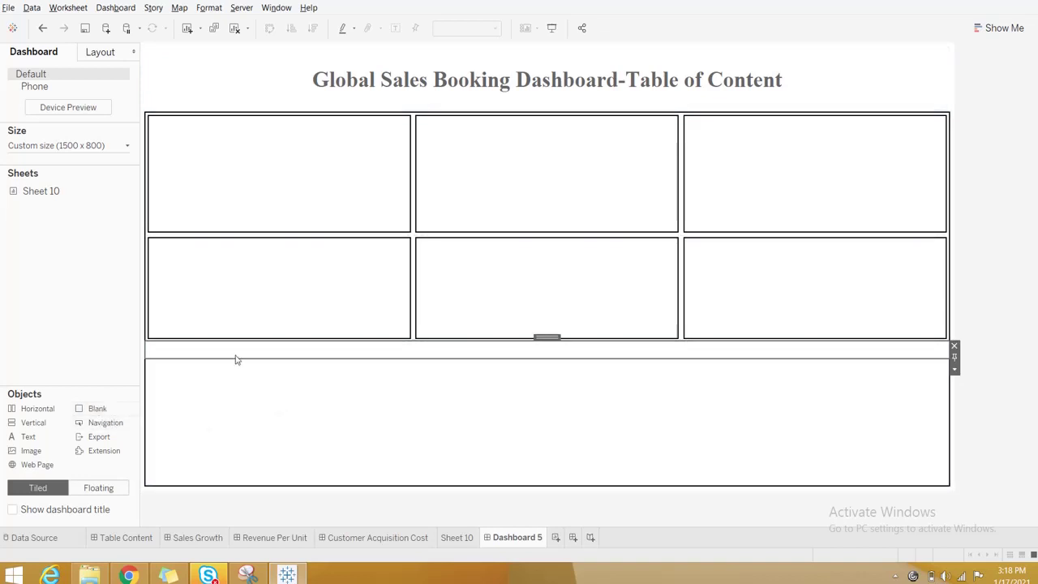
pyautogui.moveTo(235, 359); pyautogui.dragTo(229, 457)
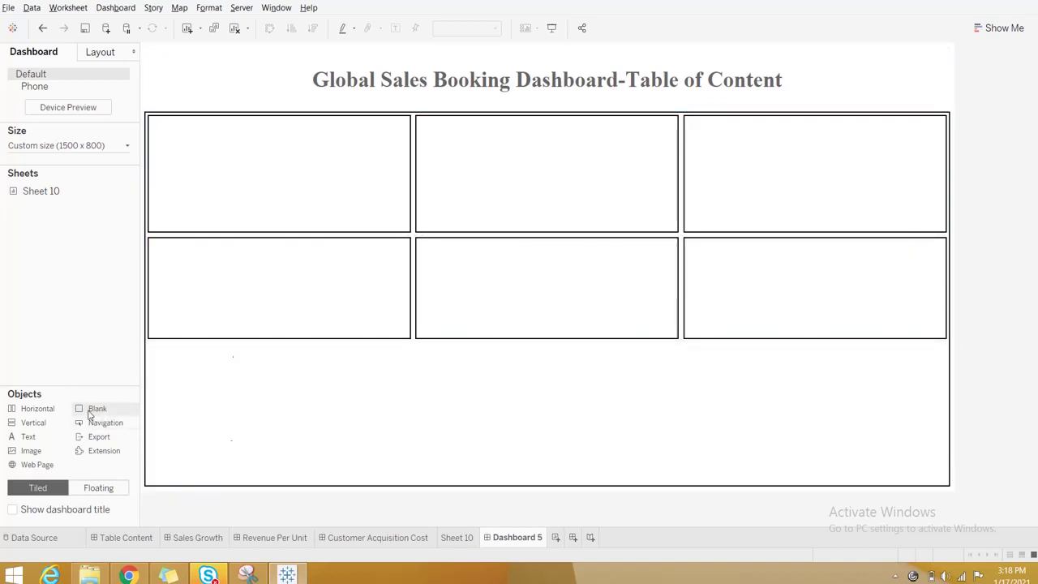
pyautogui.moveTo(91, 414); pyautogui.dragTo(185, 428)
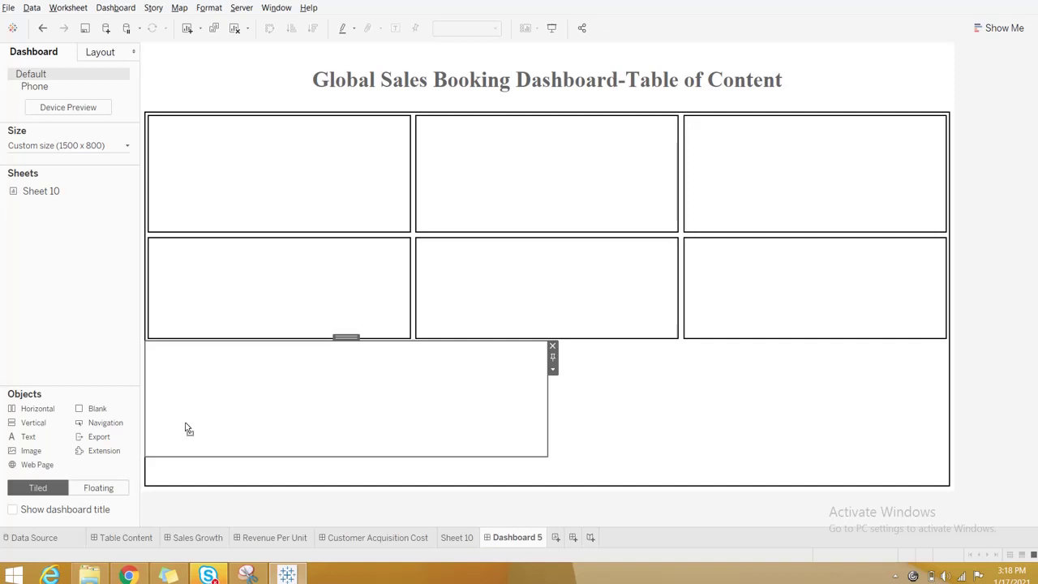
pyautogui.moveTo(98, 410); pyautogui.dragTo(202, 376)
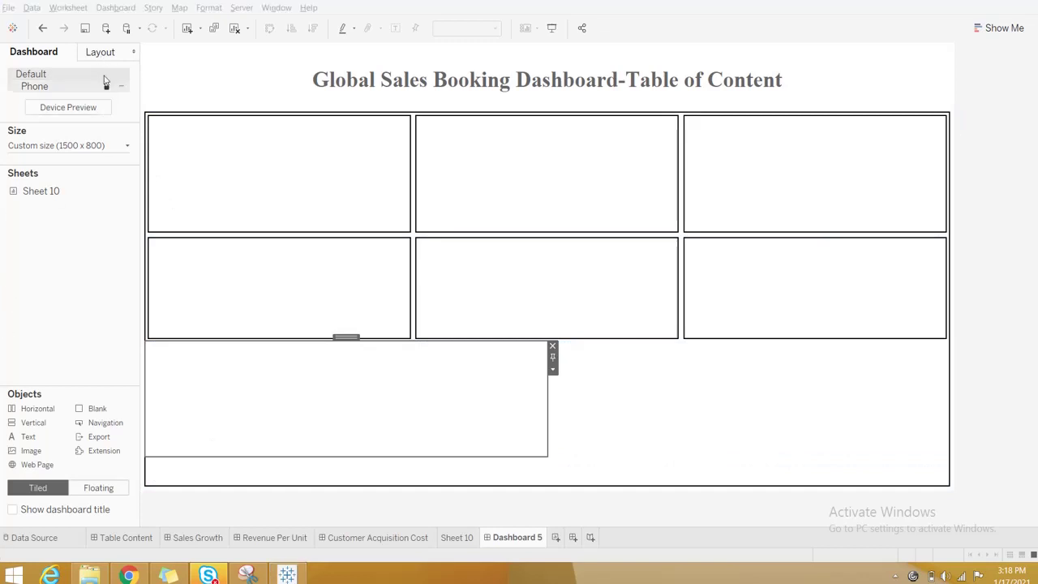
# - Distribute the contents of the outer vertical container evenly so its three rows share the height
pyautogui.click(104, 54)
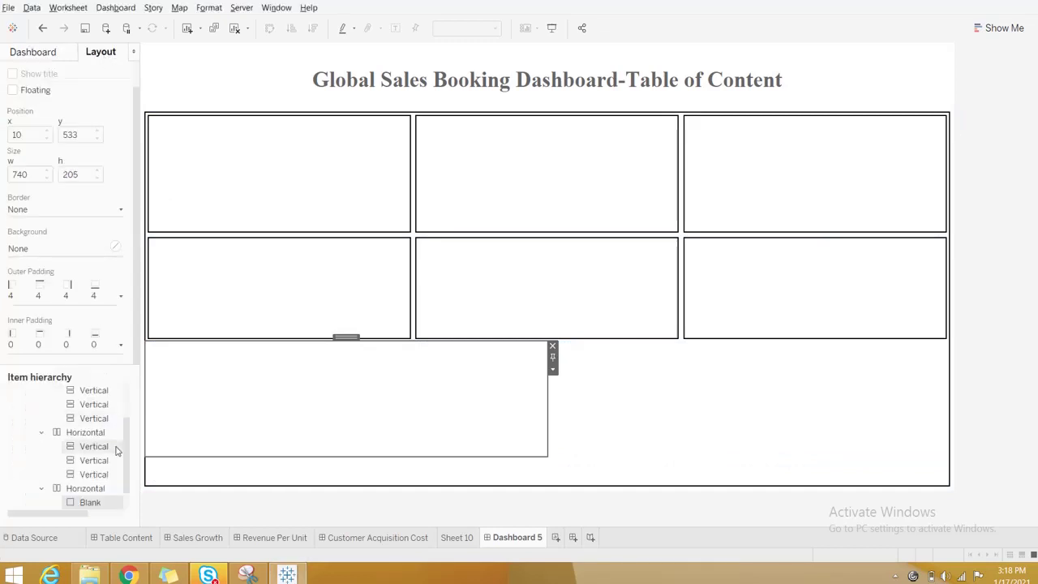
pyautogui.scroll(3, 125, 442)
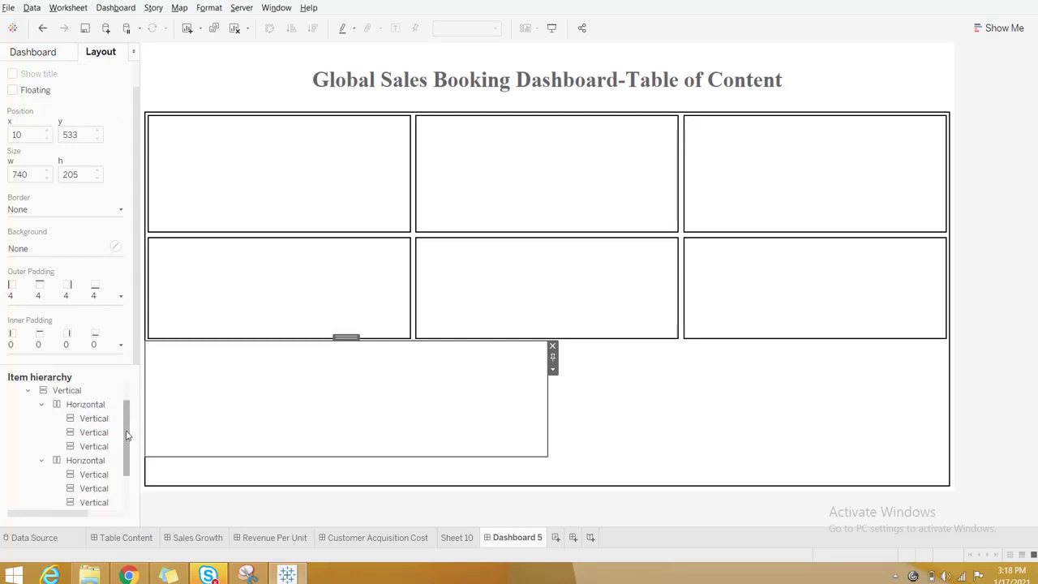
pyautogui.click(62, 404)
pyautogui.rightClick(57, 403)
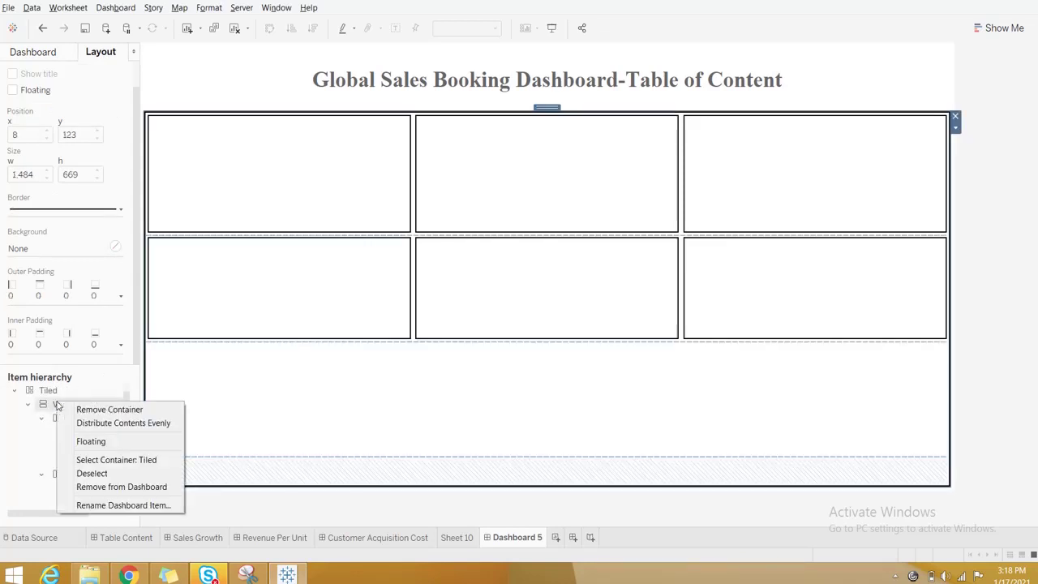
pyautogui.click(116, 423)
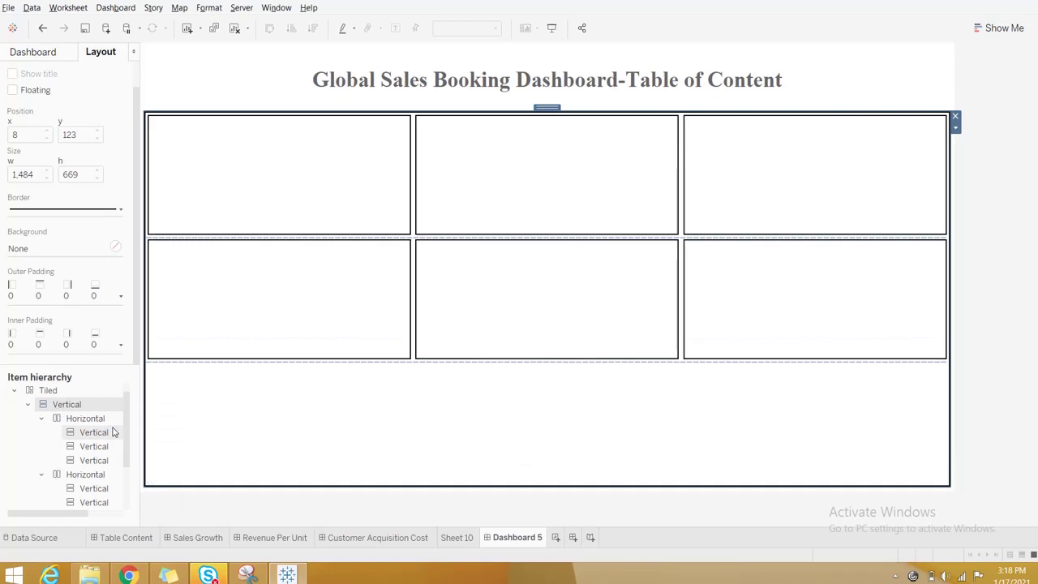
# - Add another blank to the third row and place three vertical containers side by side between the row's blanks
pyautogui.click(347, 475)
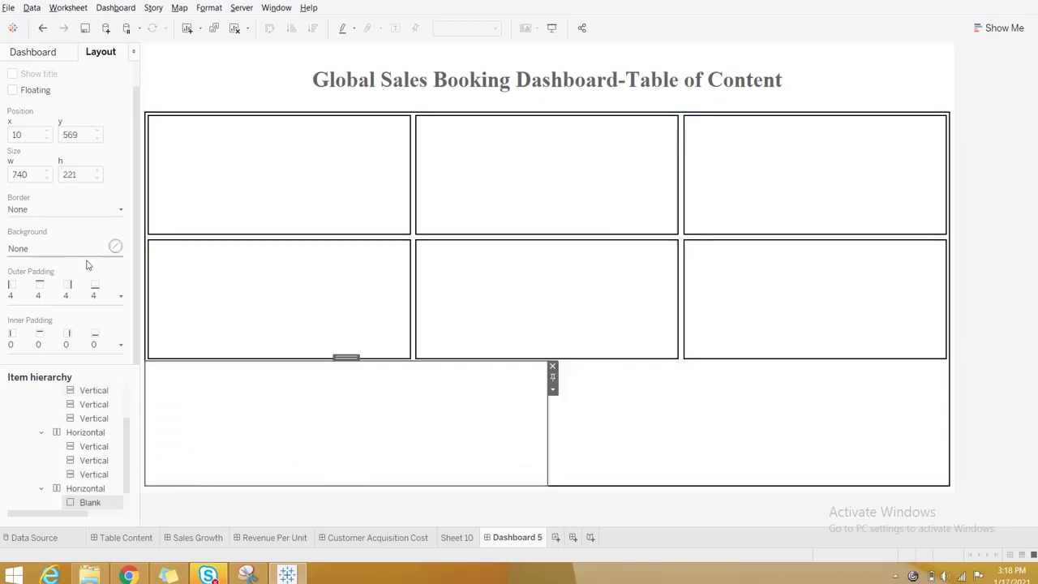
pyautogui.click(34, 52)
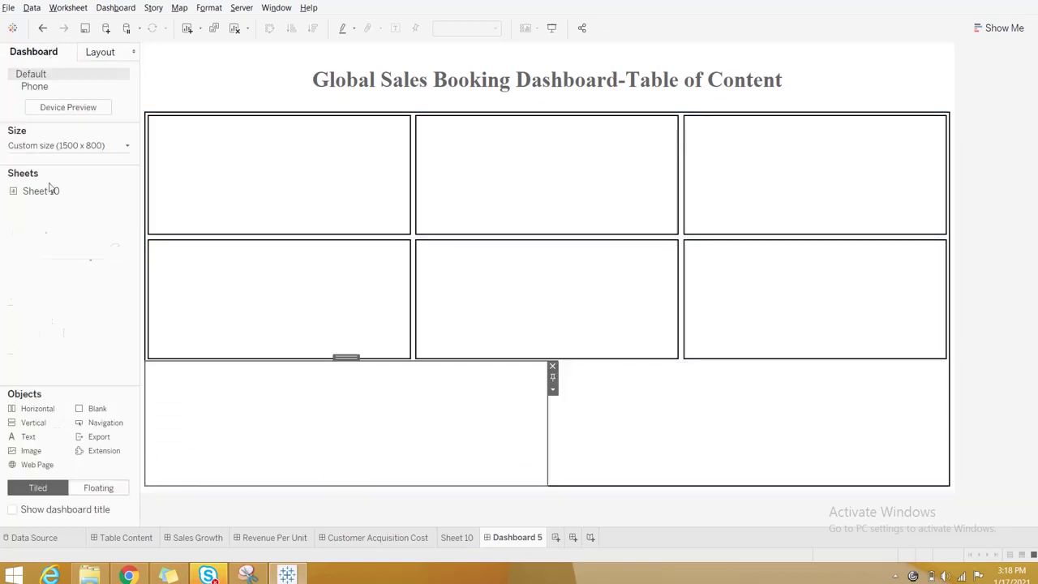
pyautogui.click(110, 52)
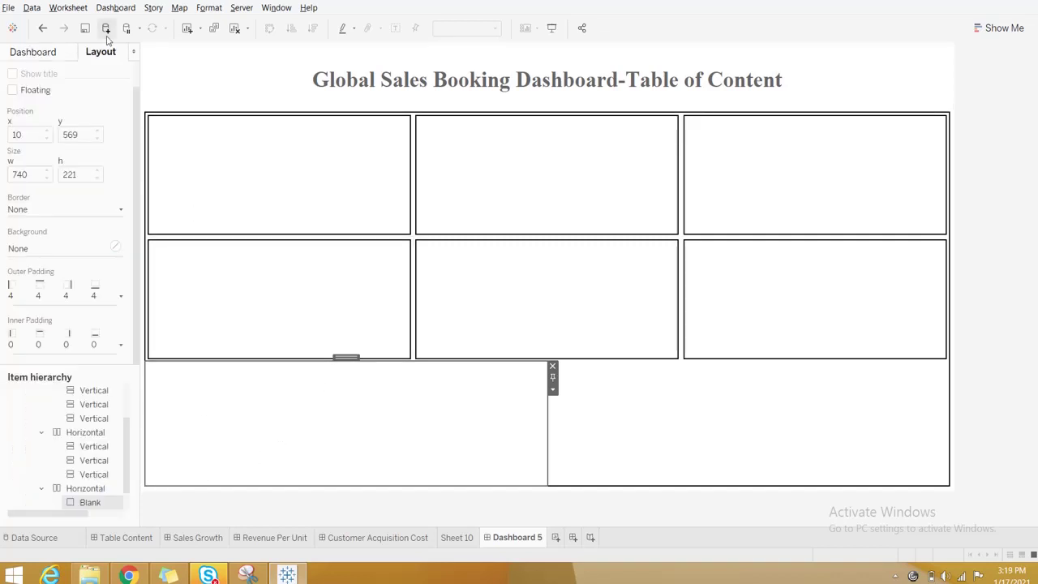
pyautogui.click(47, 58)
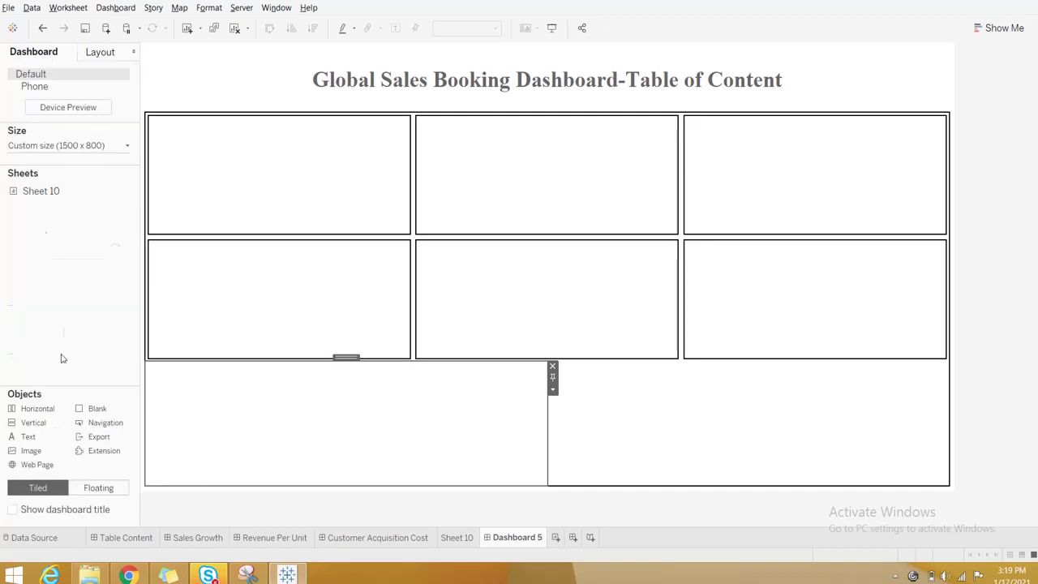
pyautogui.moveTo(120, 408); pyautogui.dragTo(559, 459)
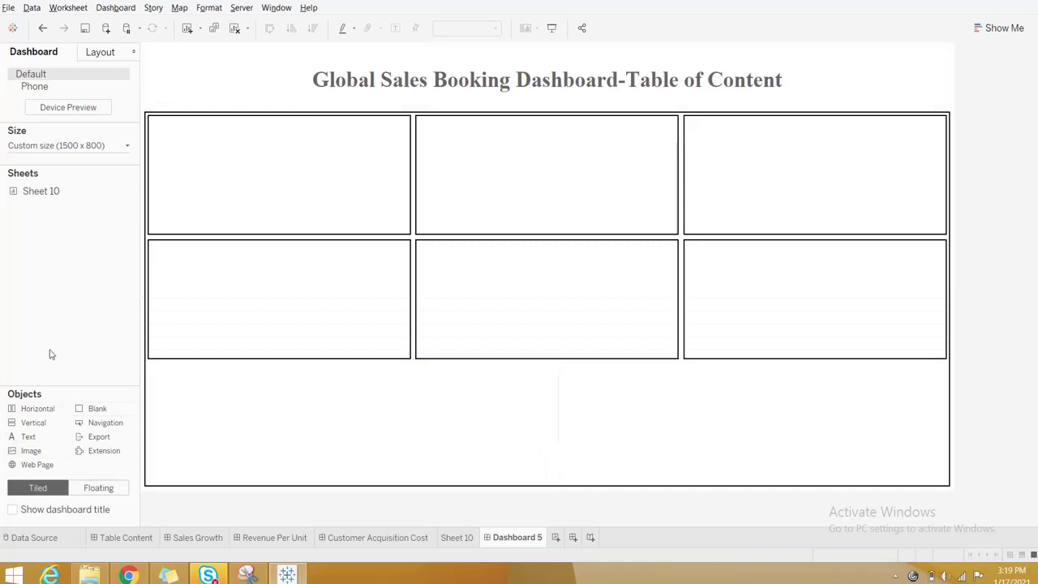
pyautogui.moveTo(33, 422); pyautogui.dragTo(560, 440)
pyautogui.moveTo(34, 423); pyautogui.dragTo(167, 433)
pyautogui.moveTo(37, 423); pyautogui.dragTo(926, 421)
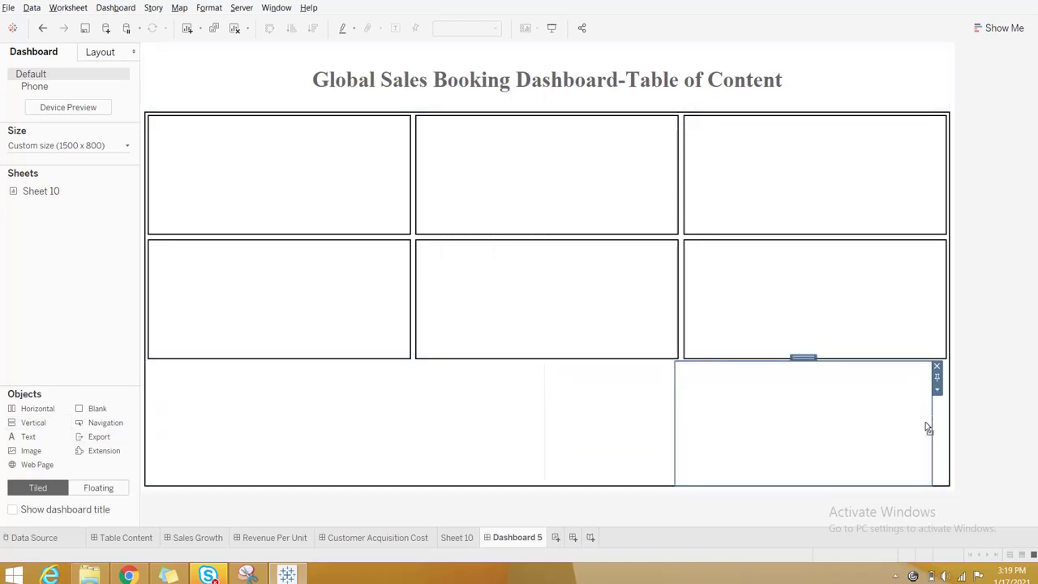
# - Remove the blank objects at both ends of the third row, keeping only the three vertical containers
pyautogui.click(948, 415)
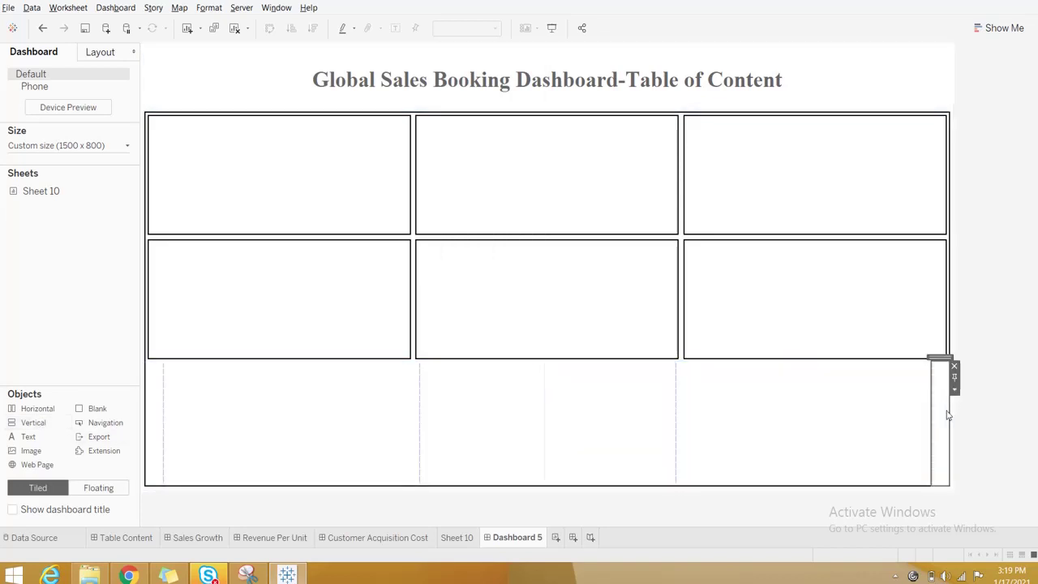
pyautogui.click(955, 368)
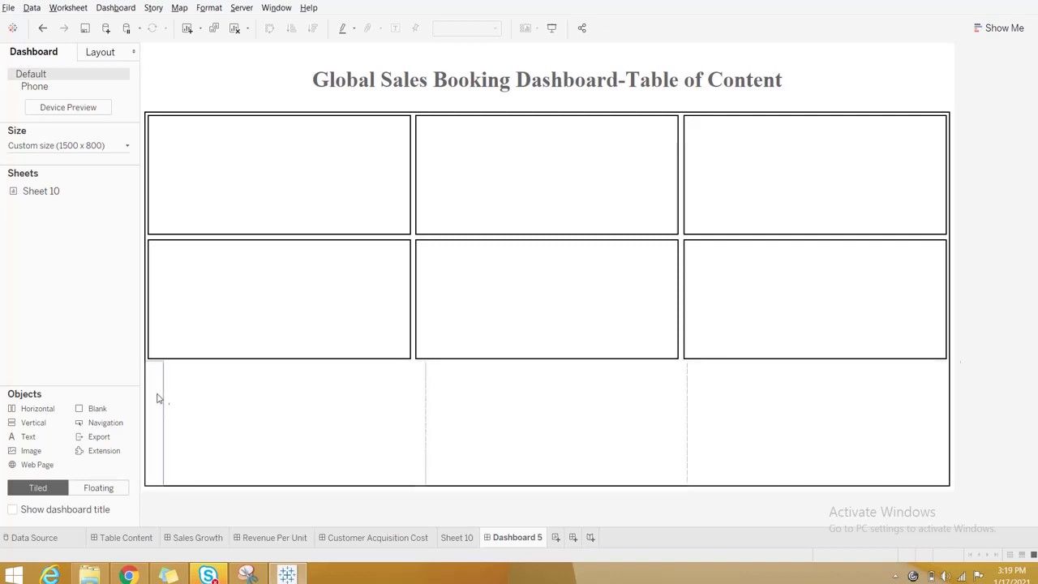
pyautogui.click(158, 397)
pyautogui.click(168, 366)
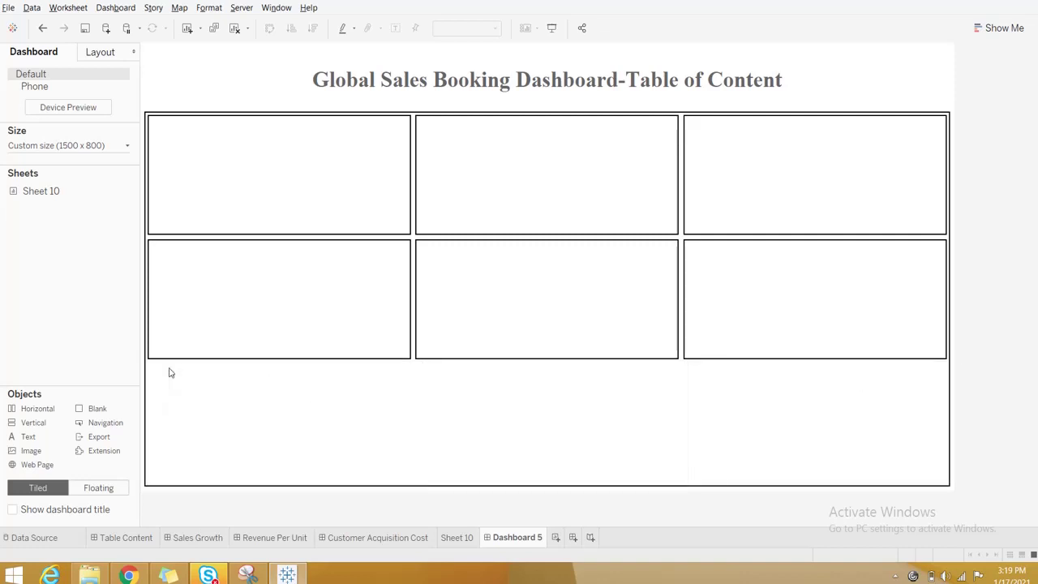
# - Set the third row's left vertical container to outer padding 4 on all sides and a solid black border in the second-thinnest weight
pyautogui.click(214, 410)
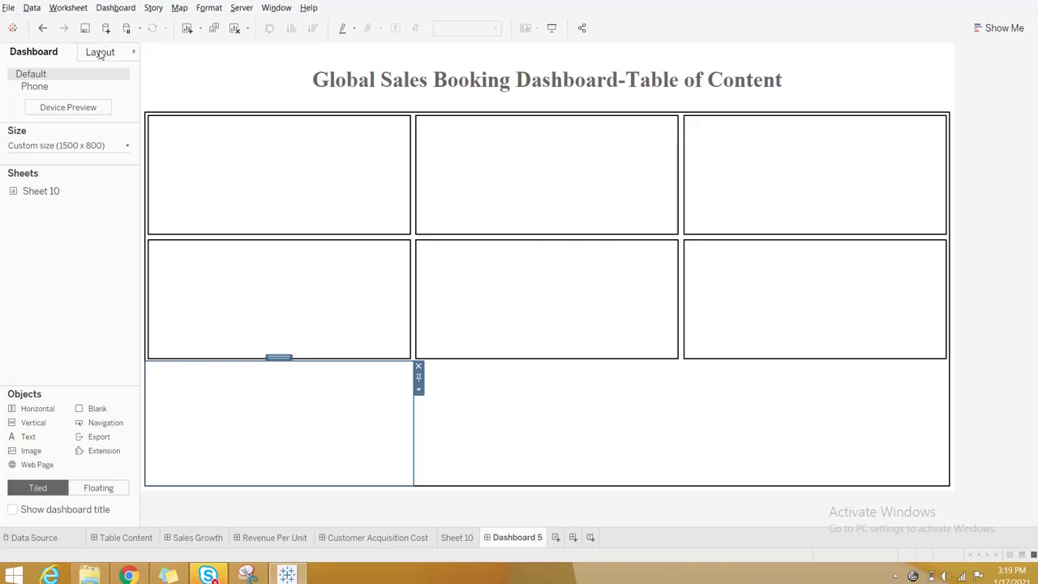
pyautogui.click(101, 51)
pyautogui.click(55, 305)
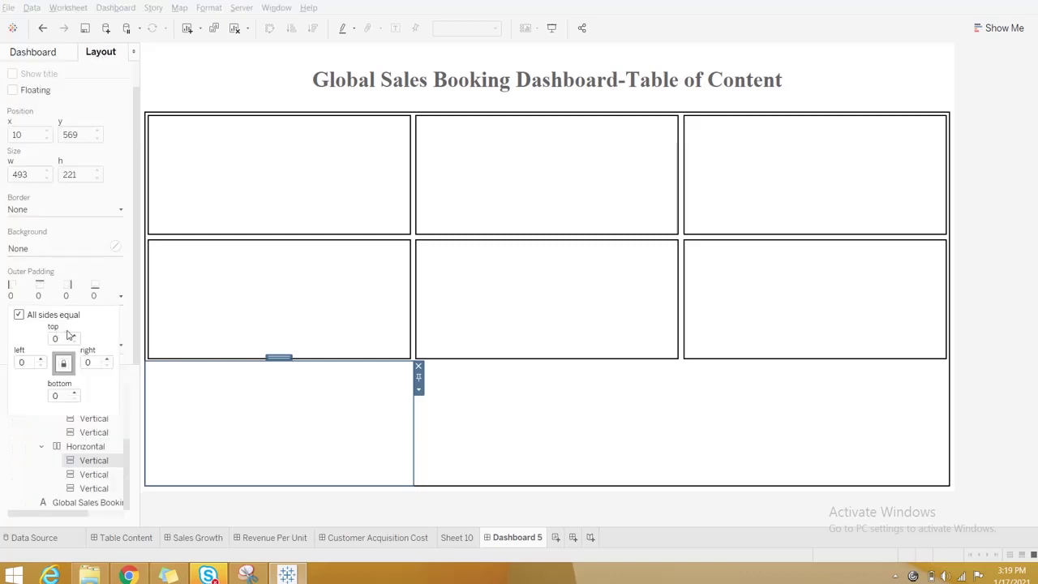
pyautogui.click(73, 338)
pyautogui.click(73, 337)
pyautogui.click(33, 249)
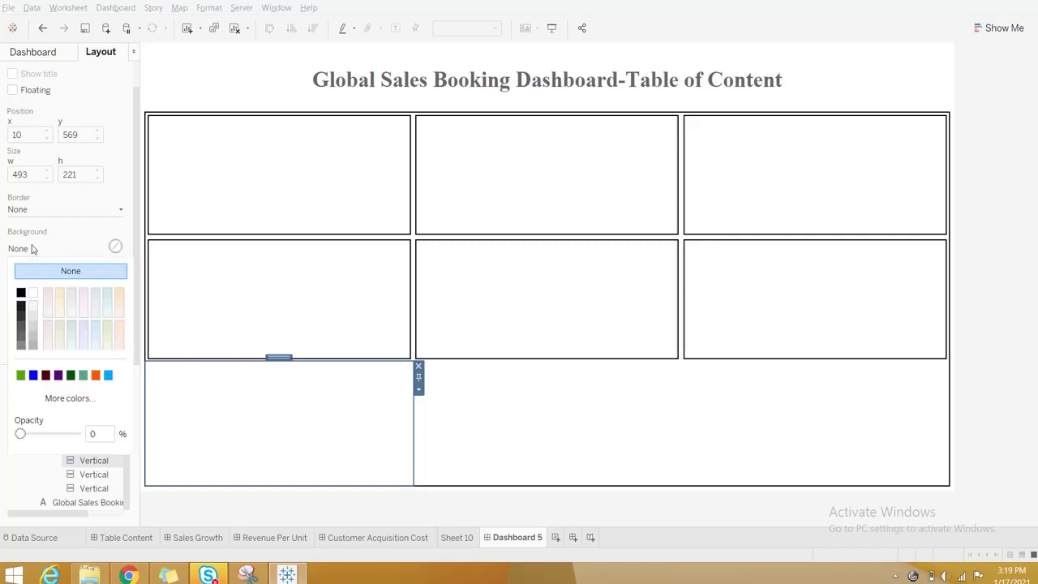
pyautogui.click(33, 205)
pyautogui.click(33, 214)
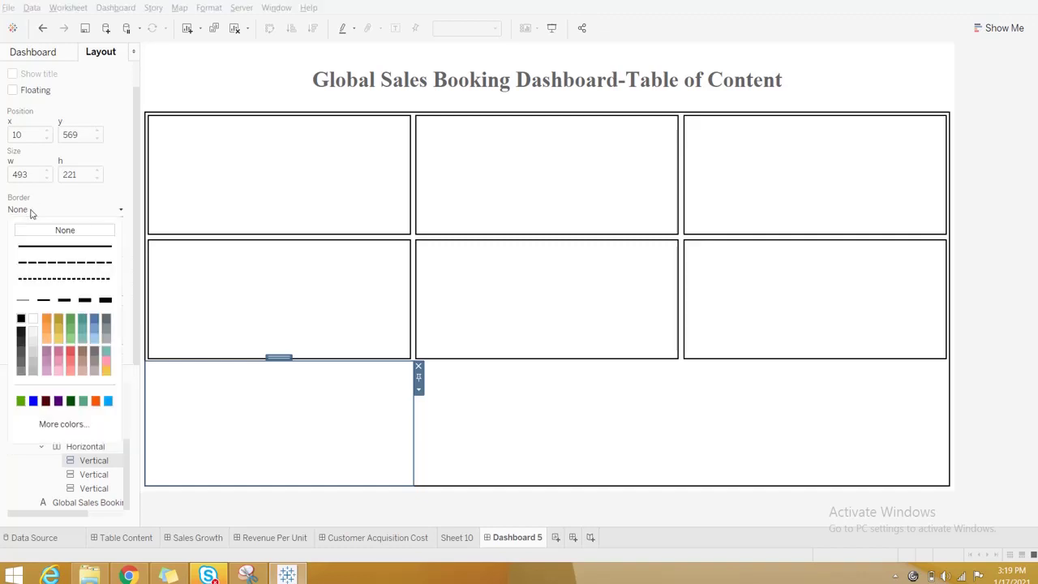
pyautogui.click(54, 307)
# - Give the third row's middle and right vertical containers a solid black border in the second-thinnest line weight
pyautogui.click(642, 471)
pyautogui.click(645, 469)
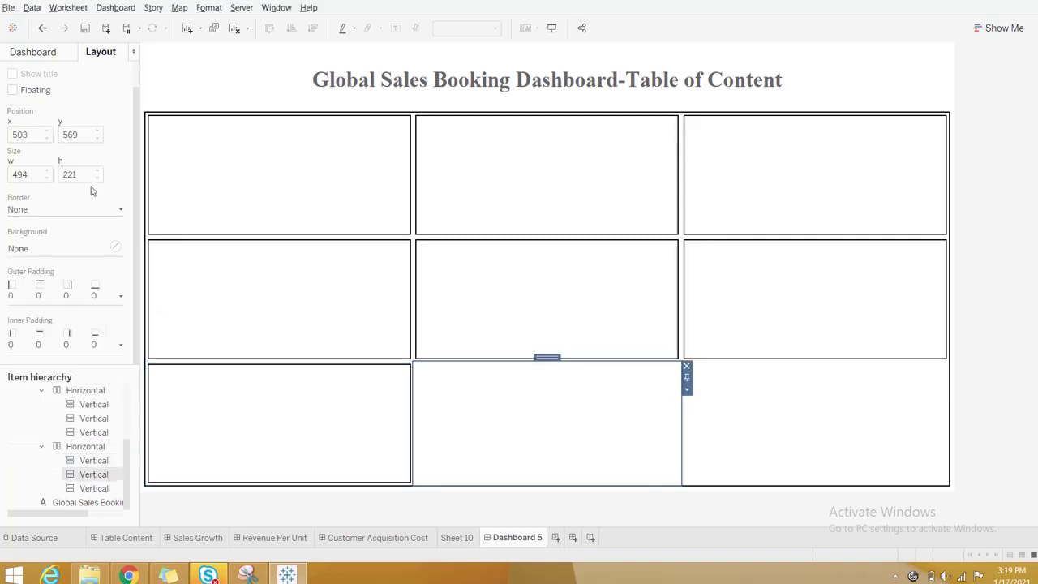
pyautogui.click(39, 216)
pyautogui.click(44, 300)
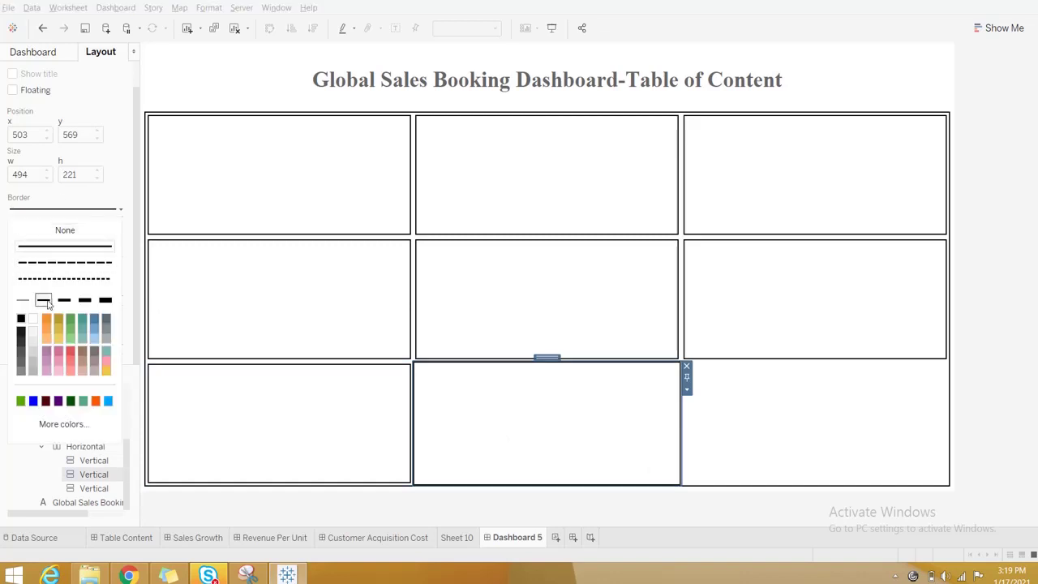
pyautogui.click(748, 425)
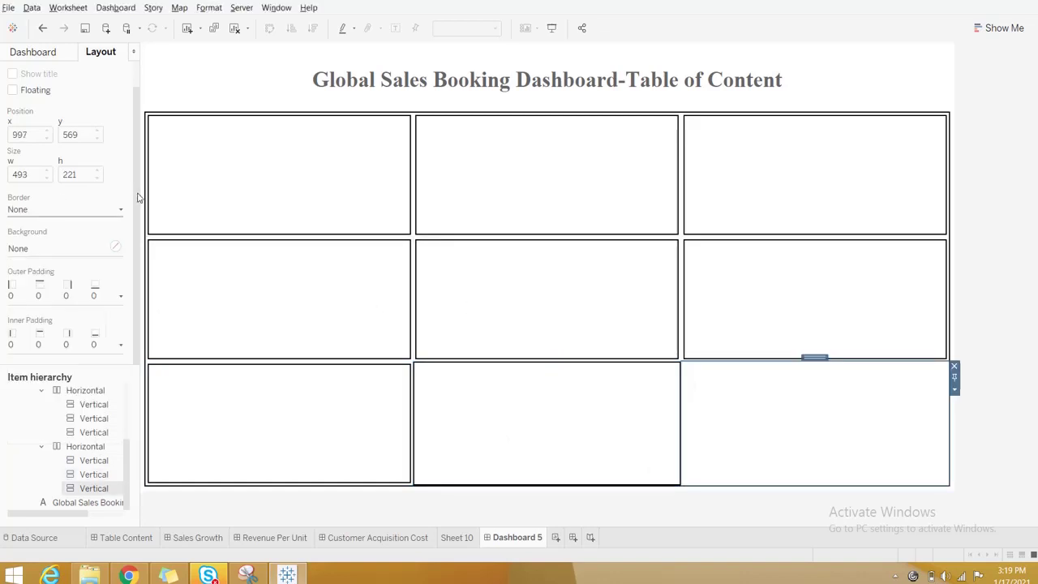
pyautogui.click(25, 211)
pyautogui.click(45, 300)
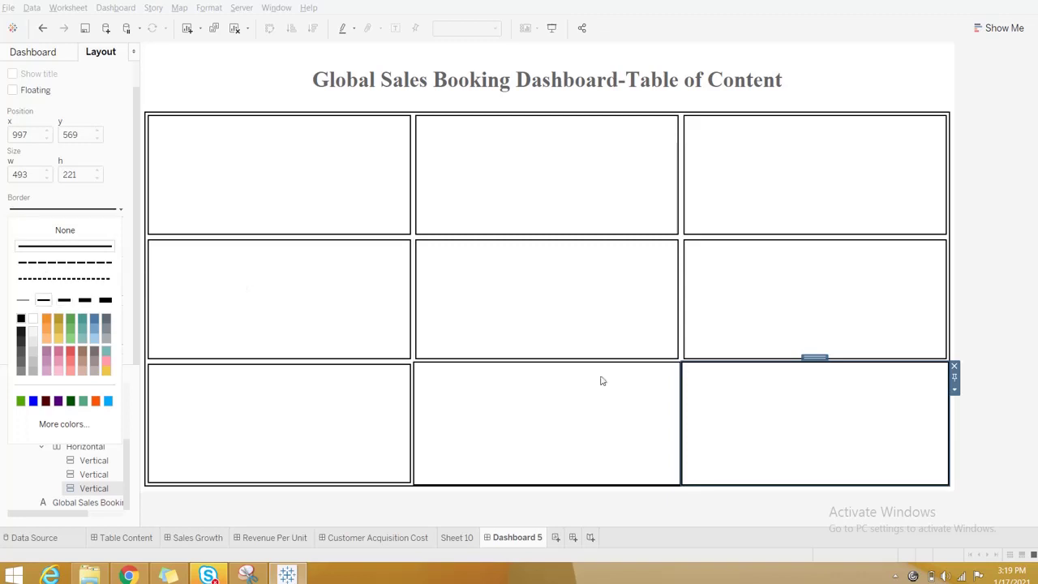
# - Set the outer padding of the third row's right vertical container to 4 on all sides
pyautogui.click(801, 435)
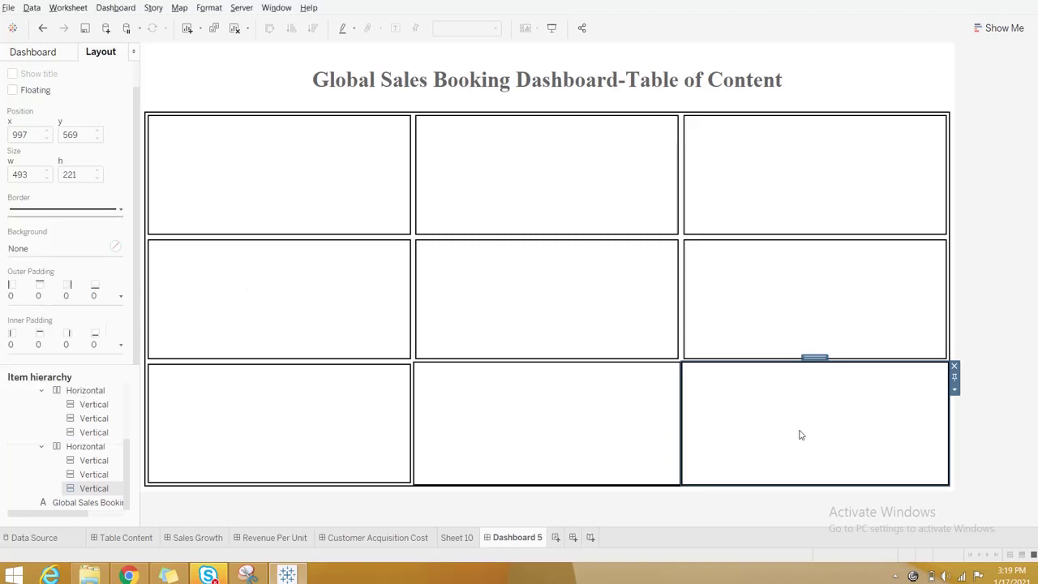
pyautogui.click(66, 296)
pyautogui.click(75, 336)
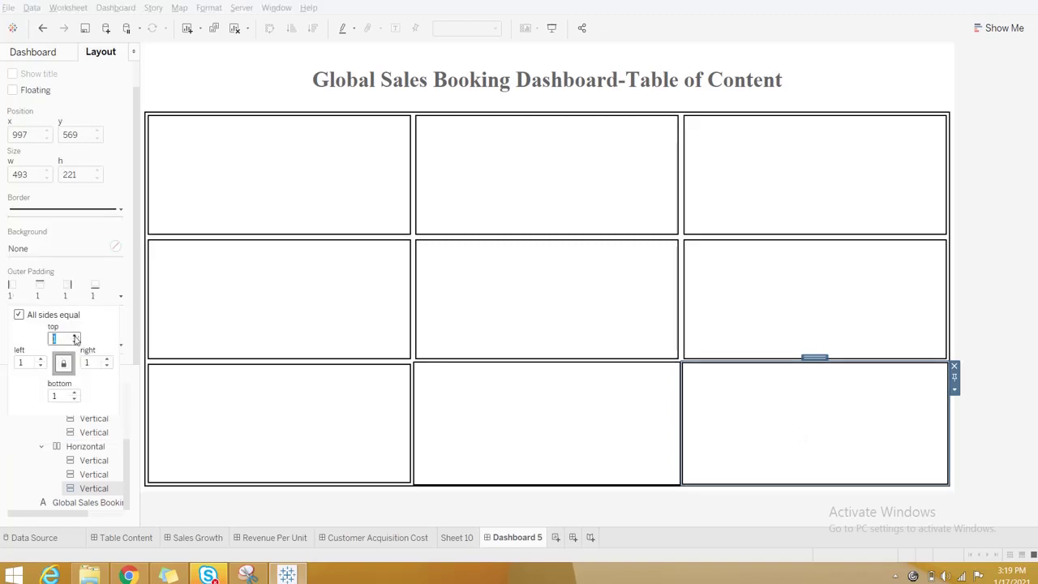
pyautogui.click(75, 336)
pyautogui.click(76, 335)
pyautogui.click(75, 336)
# - Set the outer padding of the third row's middle vertical container to 4 on all sides
pyautogui.click(575, 394)
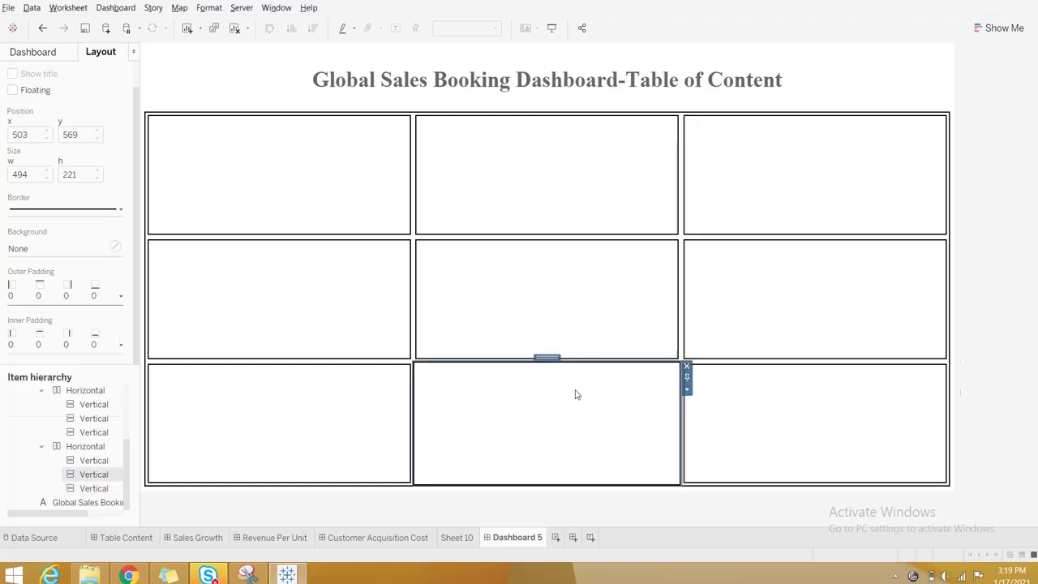
pyautogui.click(36, 297)
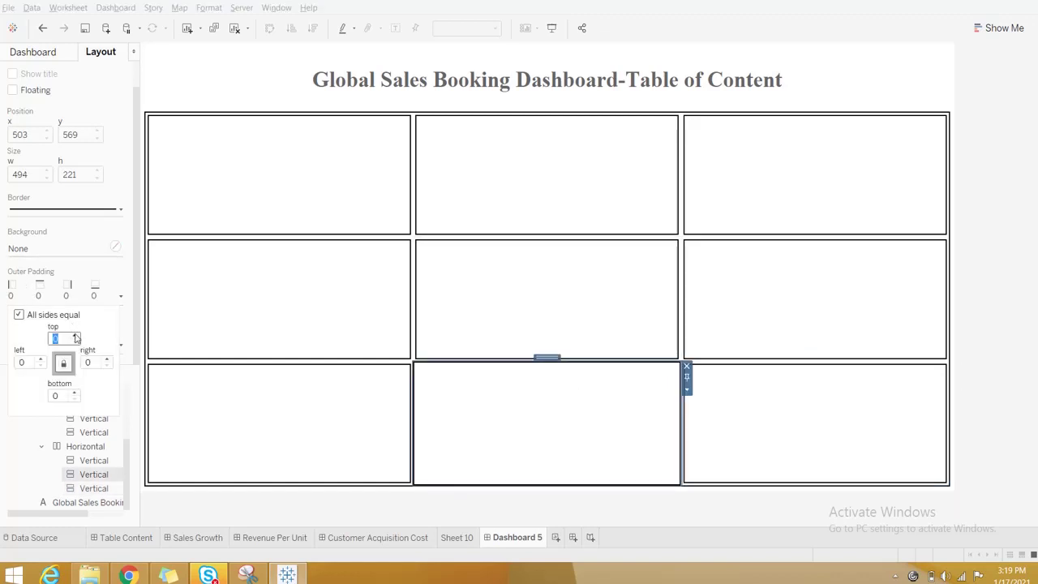
pyautogui.click(76, 335)
pyautogui.click(75, 336)
pyautogui.click(76, 336)
pyautogui.click(75, 336)
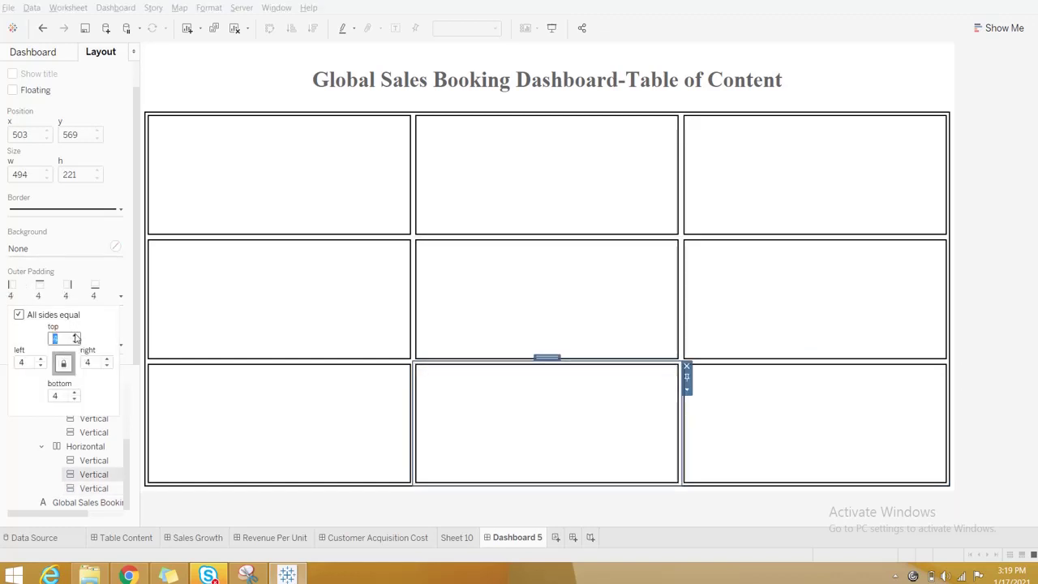
pyautogui.click(318, 453)
pyautogui.click(867, 463)
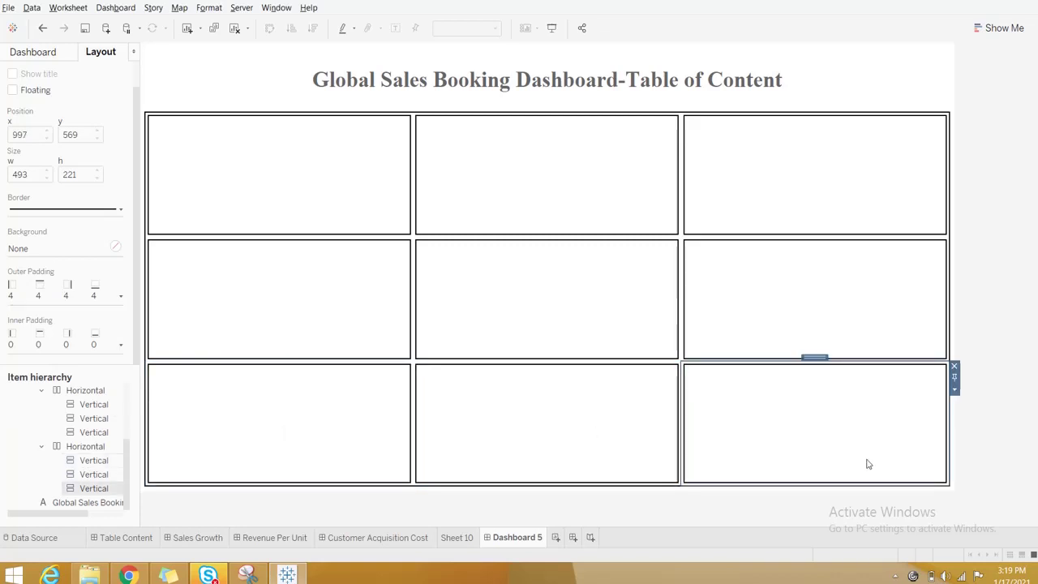
pyautogui.click(867, 464)
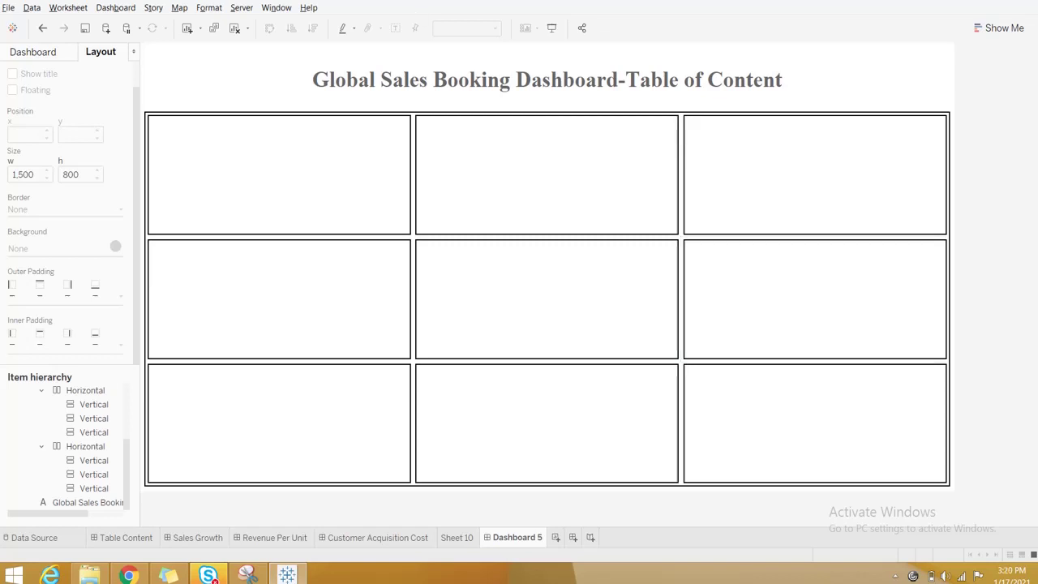
# - Open the empty worksheet Sheet 10 and rename it as "SALES GROWTH."
pyautogui.click(28, 51)
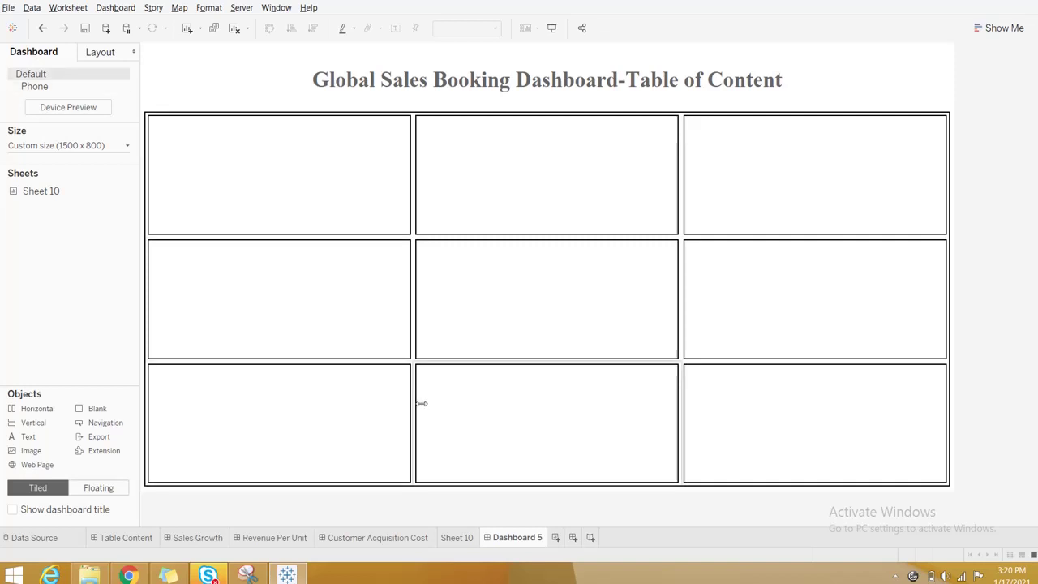
pyautogui.click(457, 544)
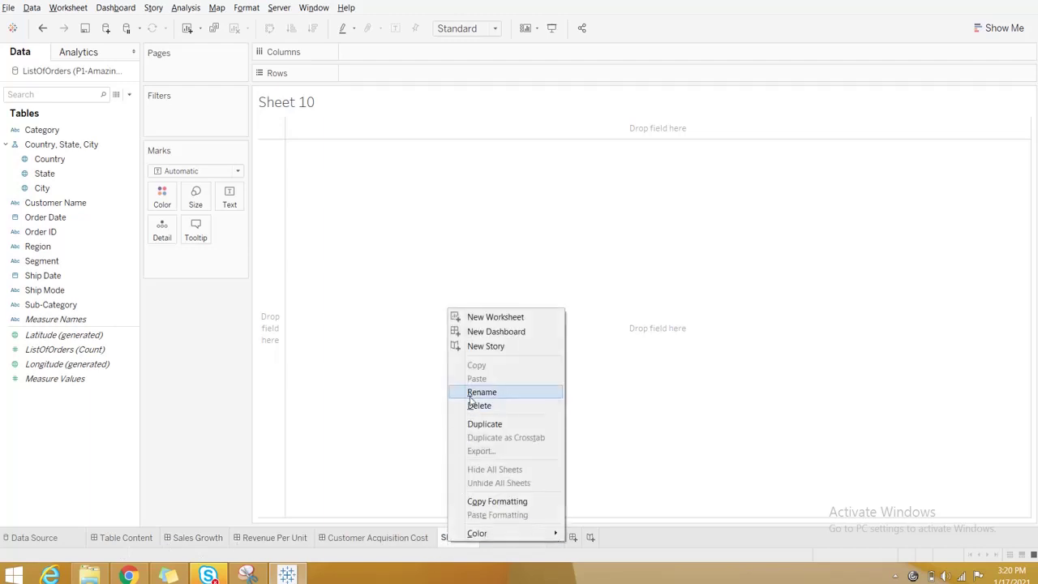
pyautogui.click(470, 392)
pyautogui.write('Sa')
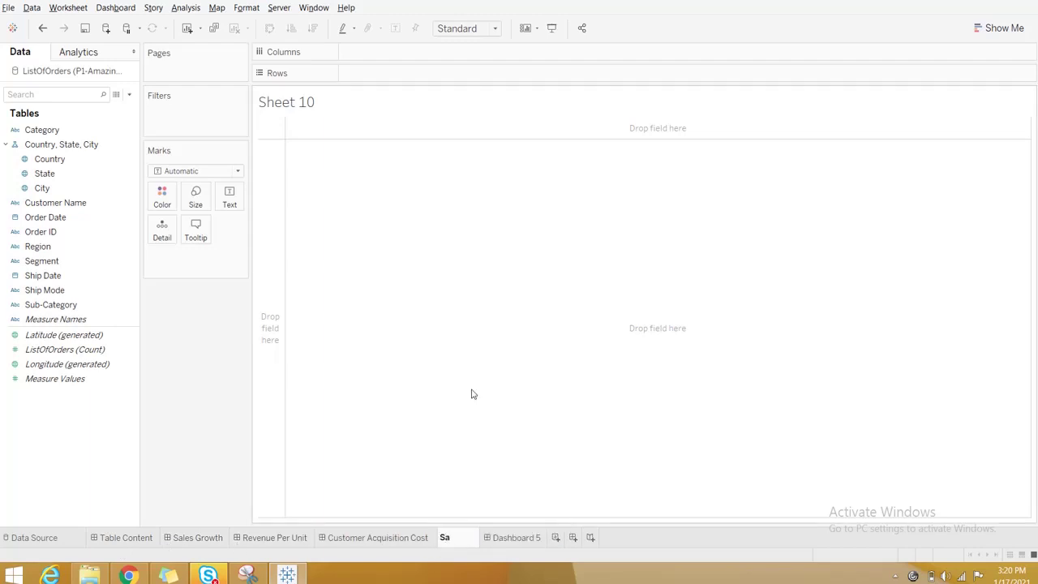
pyautogui.write('LES Gr')
pyautogui.press('BackSpace')
pyautogui.press('BackSpace')
pyautogui.write('GROWTH')
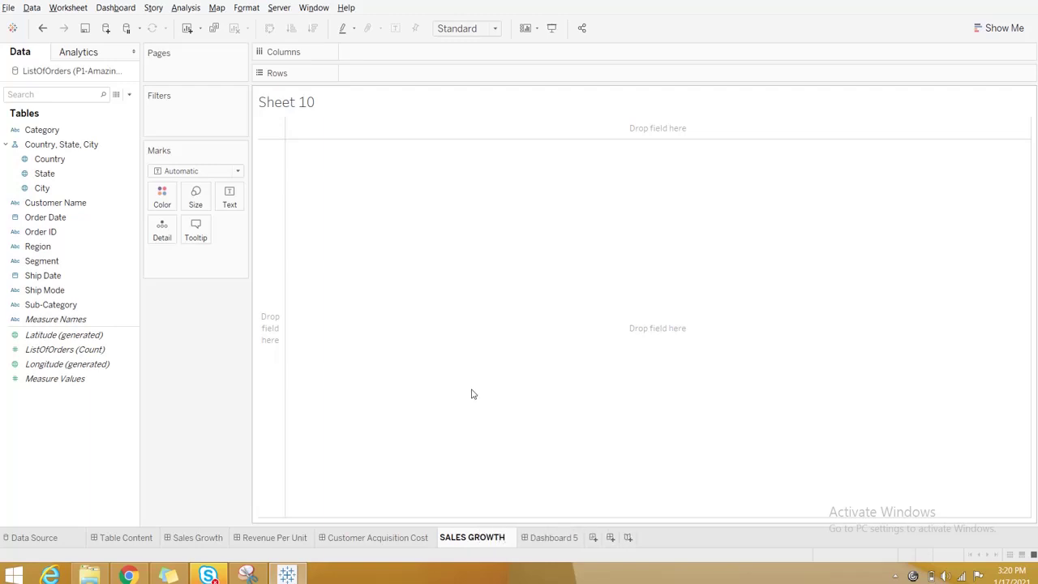
pyautogui.write('.')
pyautogui.click(391, 160)
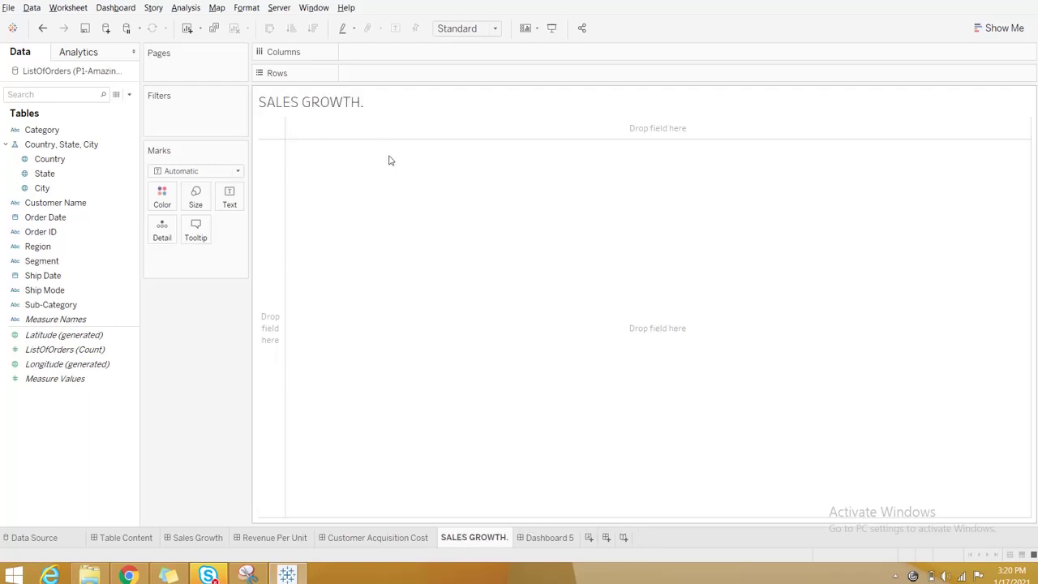
pyautogui.rightClick(346, 111)
pyautogui.click(361, 116)
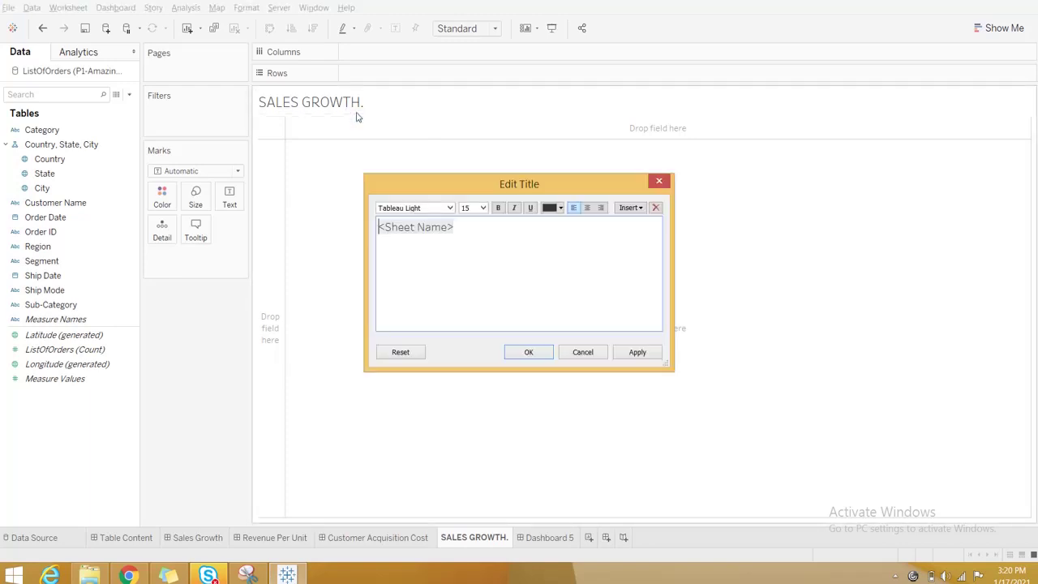
pyautogui.click(659, 181)
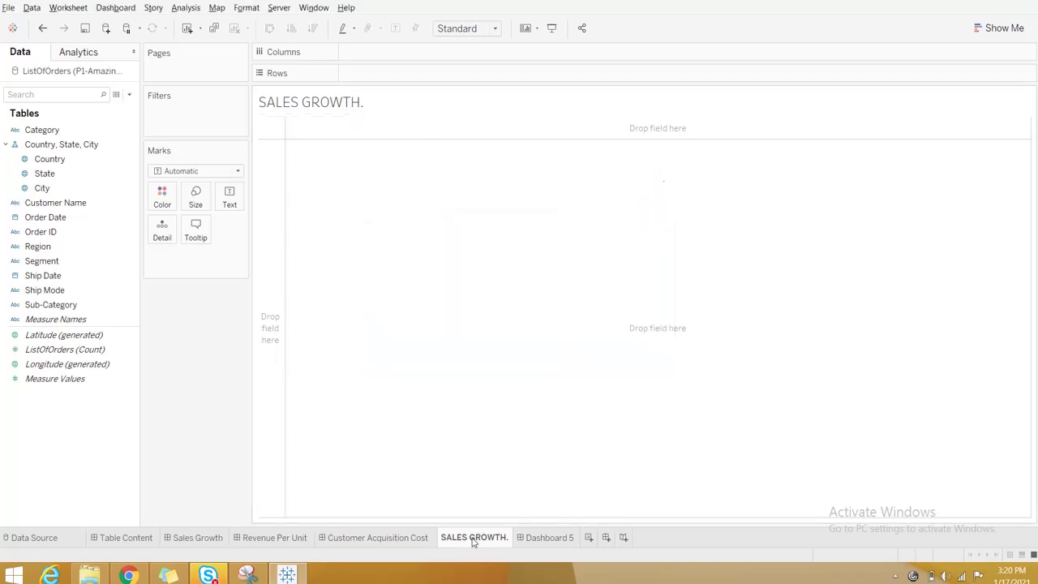
# - Rename the empty "SALES GROWTH." worksheet as "SALES GROWTH" without the trailing period
pyautogui.rightClick(485, 541)
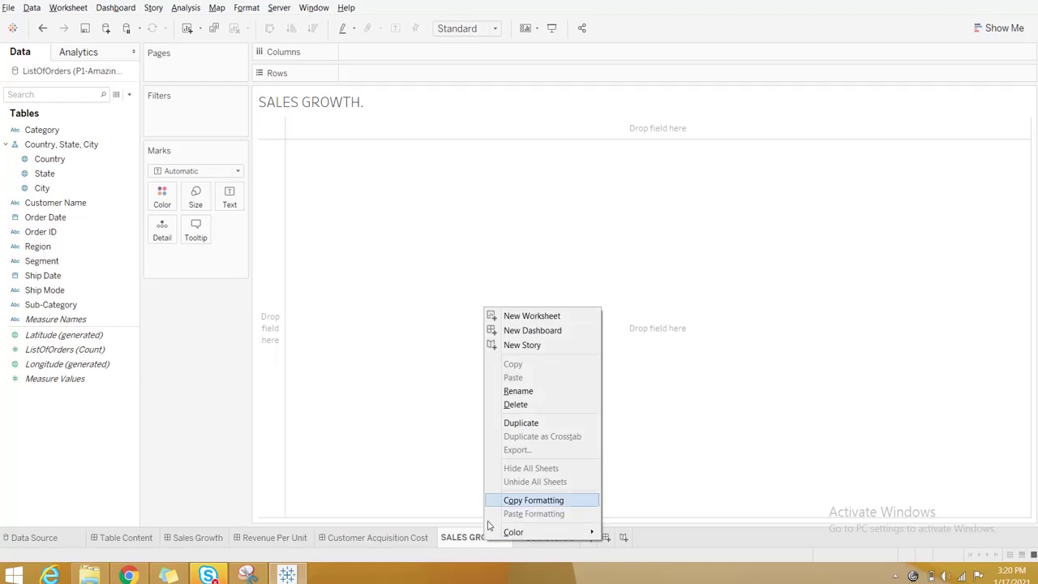
pyautogui.click(533, 396)
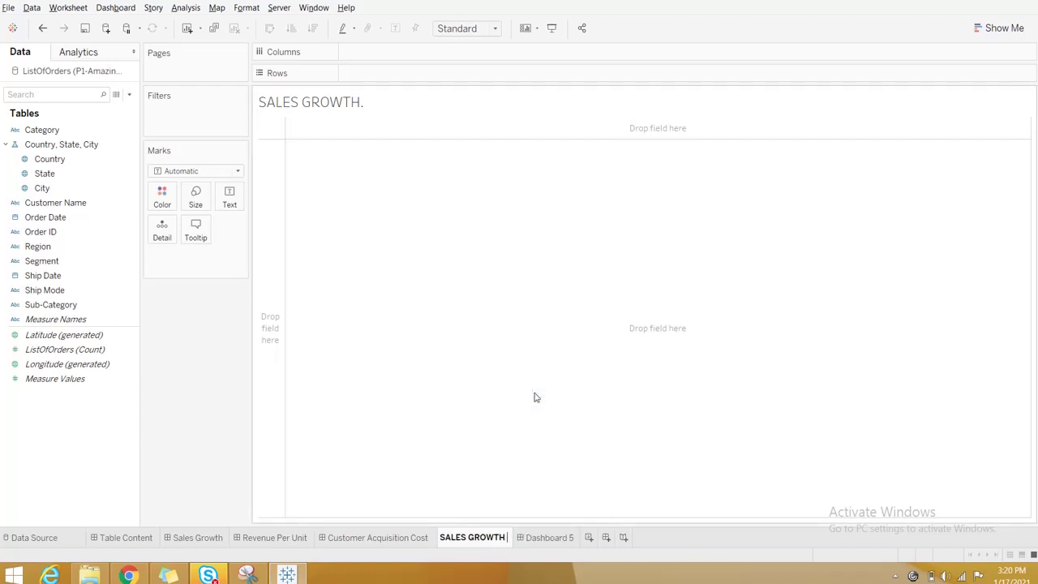
pyautogui.click(545, 538)
pyautogui.click(486, 538)
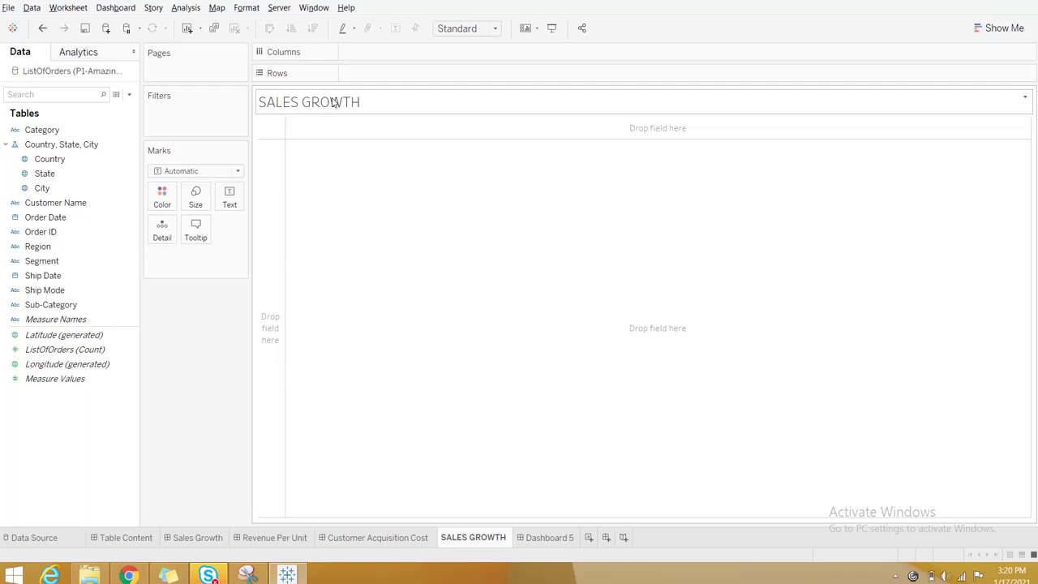
# - Open the source worksheet of the SALES GROWTH description from the Table Content dashboard
pyautogui.moveTo(123, 538)
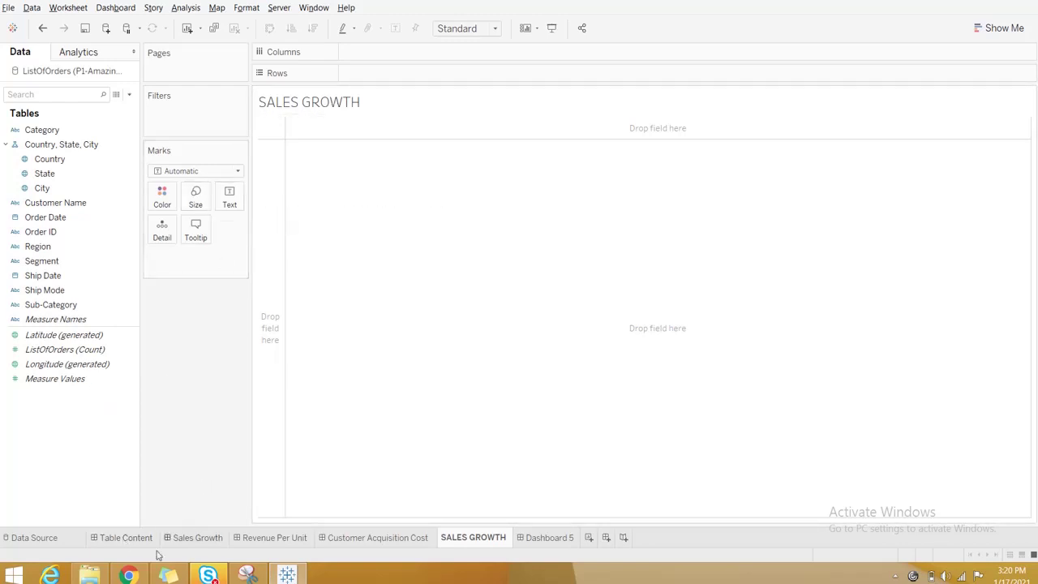
pyautogui.click(146, 538)
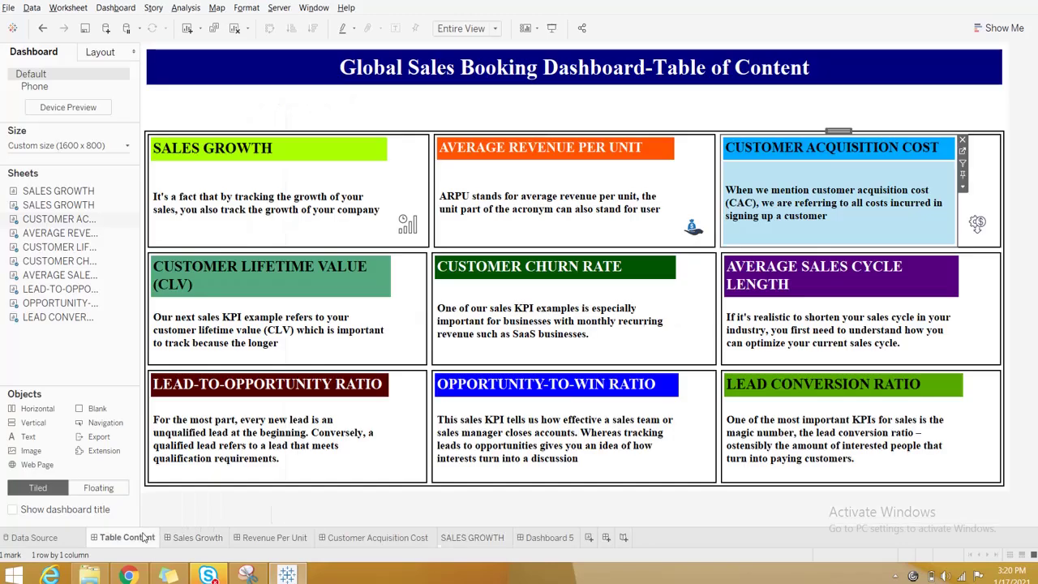
pyautogui.click(252, 213)
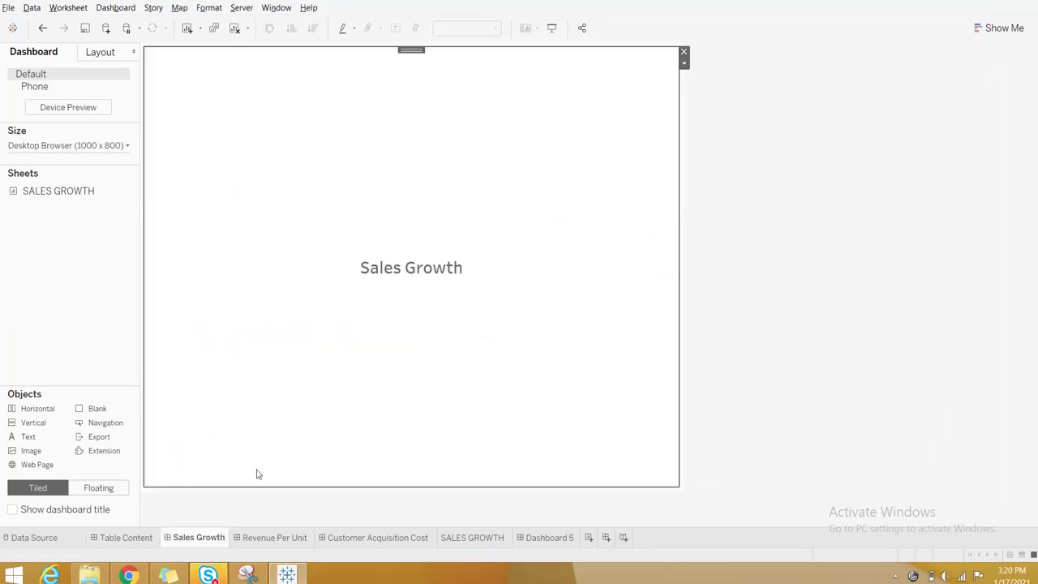
pyautogui.click(122, 538)
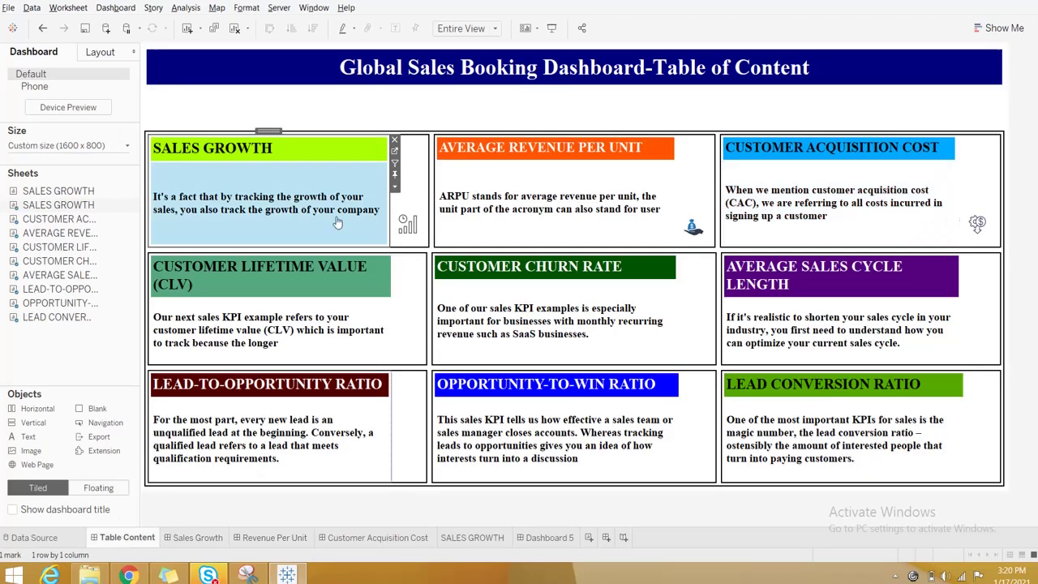
pyautogui.click(395, 152)
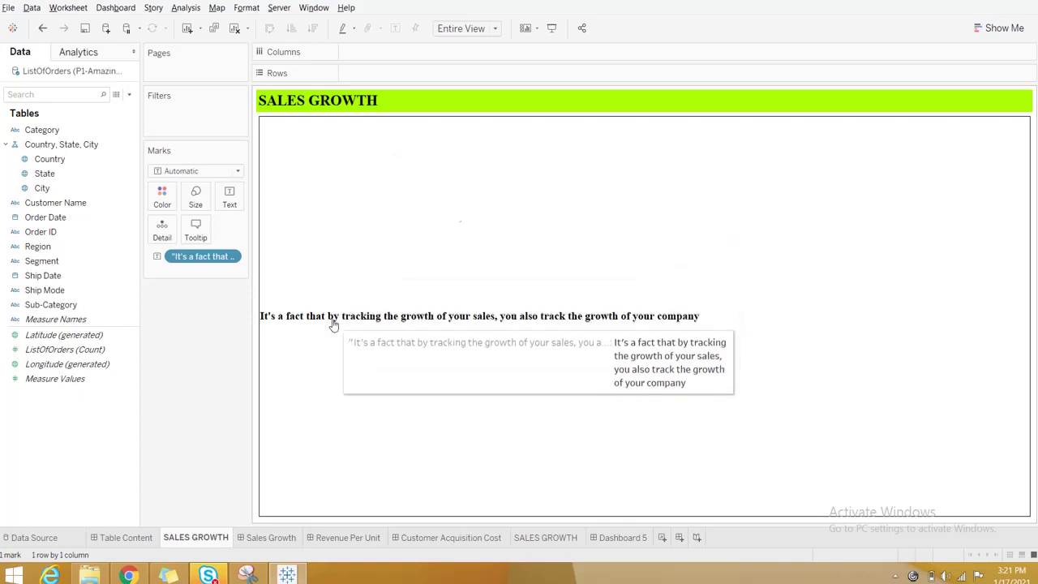
# - Copy "It's a fact that by tracking the growth of your sales, you also track the growth of your company" from the text mark
pyautogui.doubleClick(224, 258)
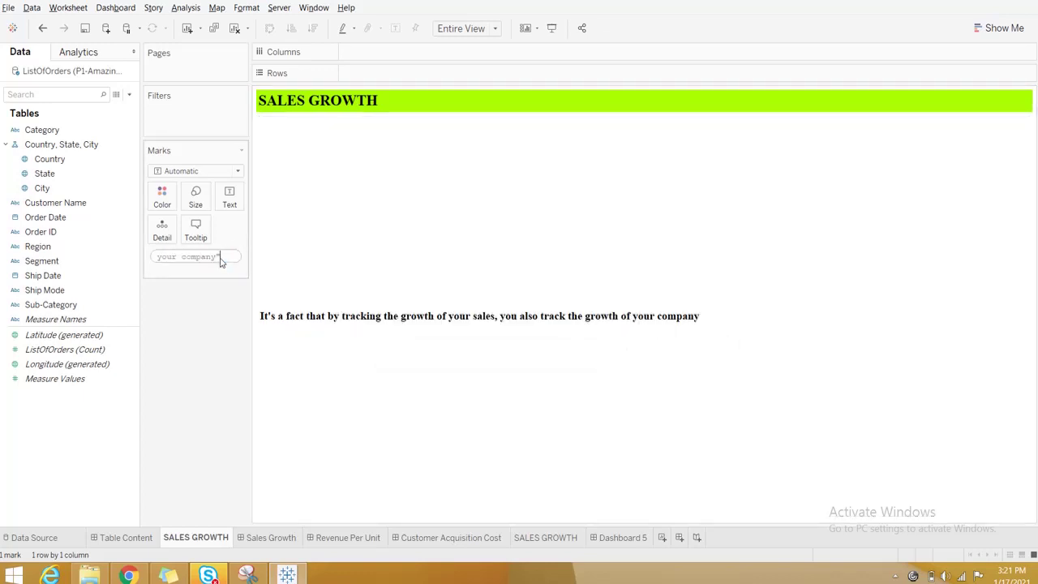
pyautogui.click(221, 256)
pyautogui.hotkey('ctrl', 'a')
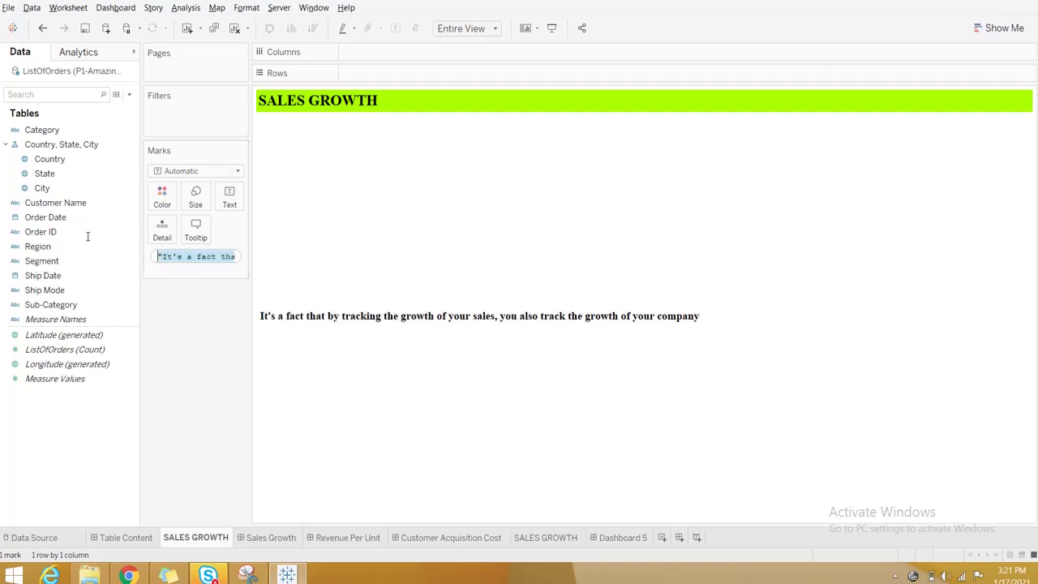
pyautogui.press('End')
pyautogui.hotkey('ctrl', 'a')
pyautogui.press('Return')
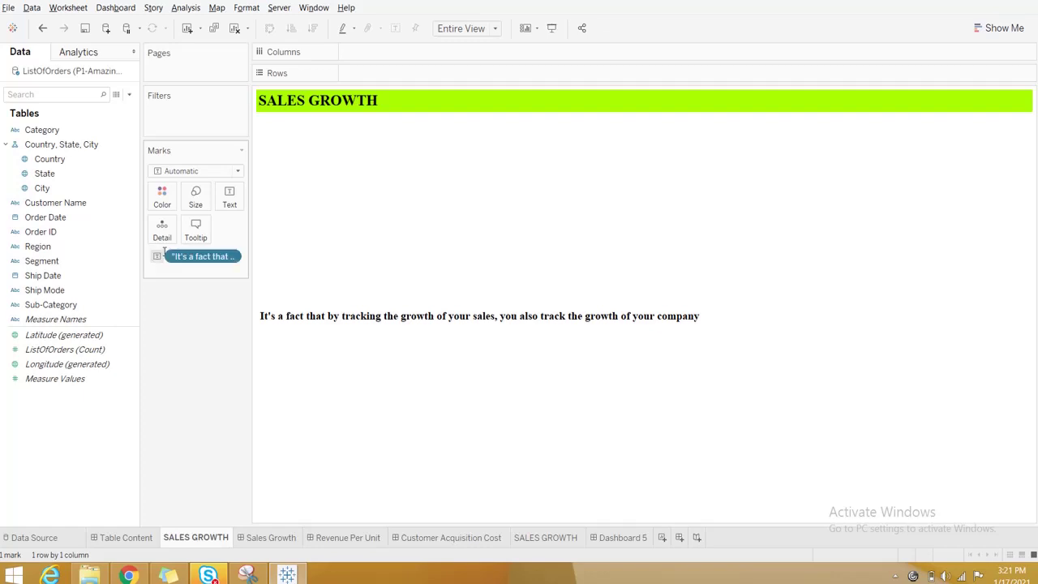
# - Paste the copied sales growth description as a text mark on the empty SALES GROWTH worksheet and set its fit to Entire View
pyautogui.click(542, 537)
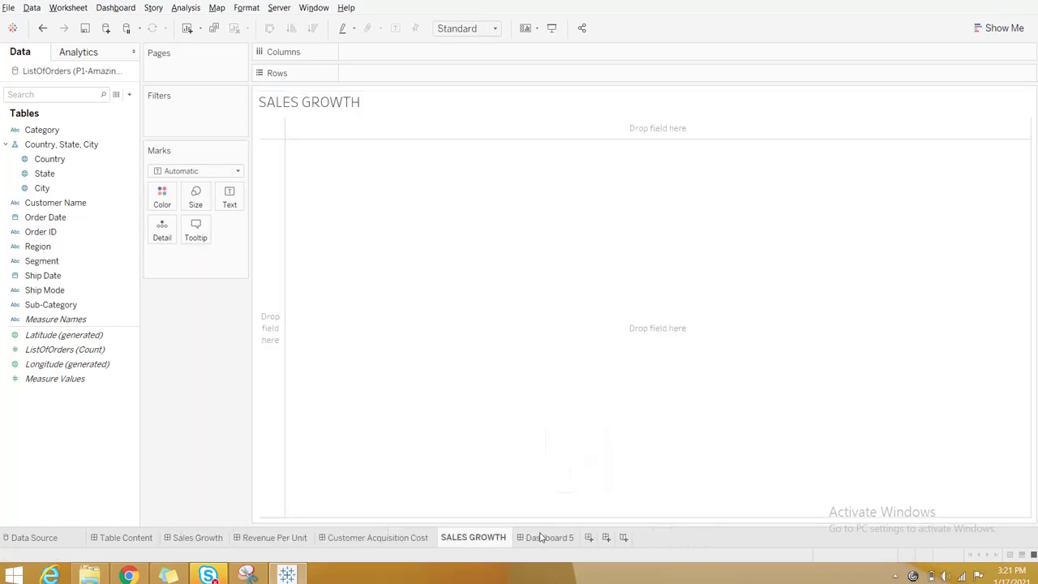
pyautogui.doubleClick(204, 262)
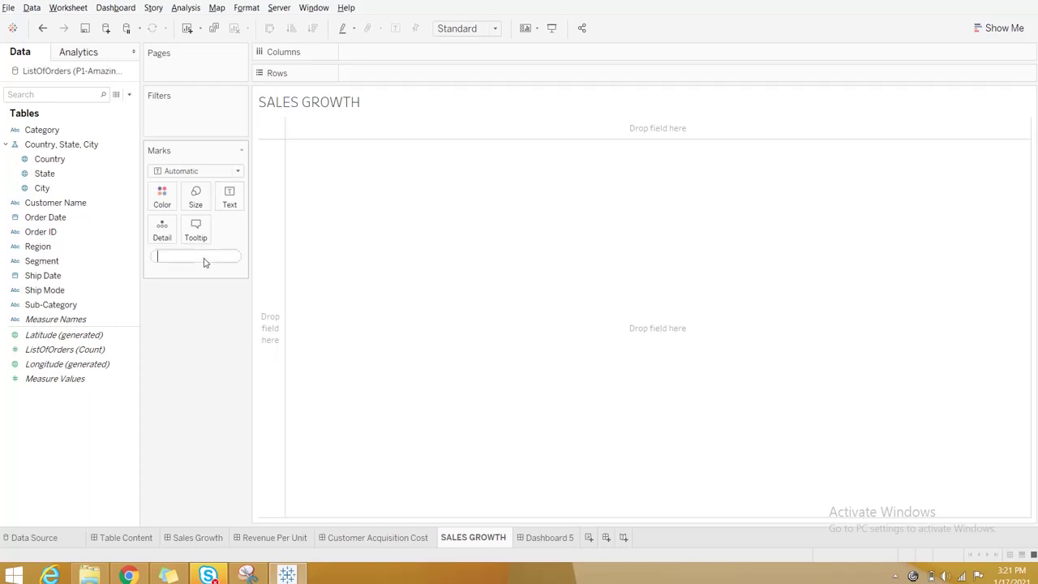
pyautogui.write("'Sales Growth of your company'")
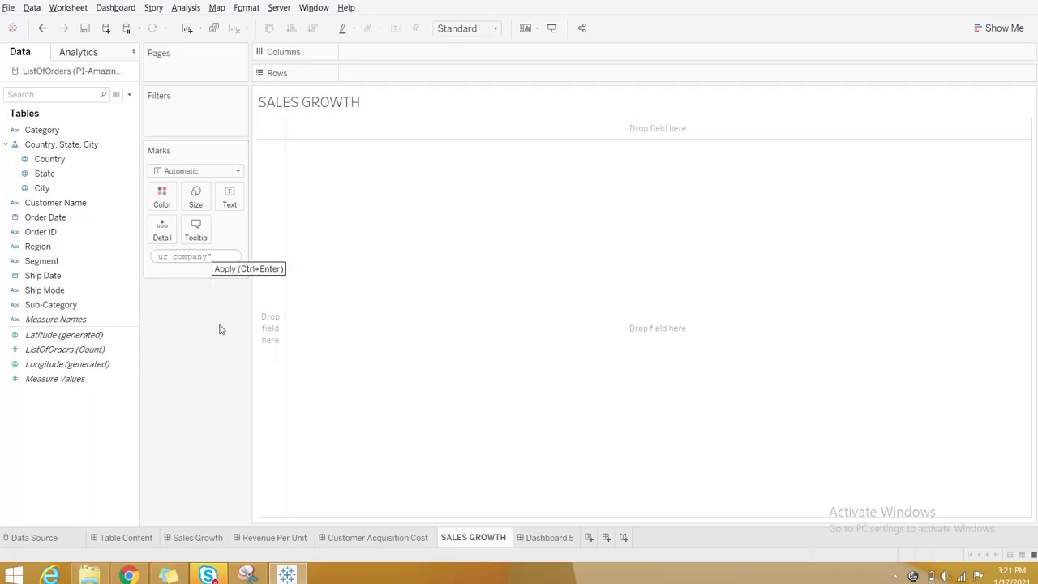
pyautogui.press('Return')
pyautogui.moveTo(172, 257); pyautogui.dragTo(229, 194)
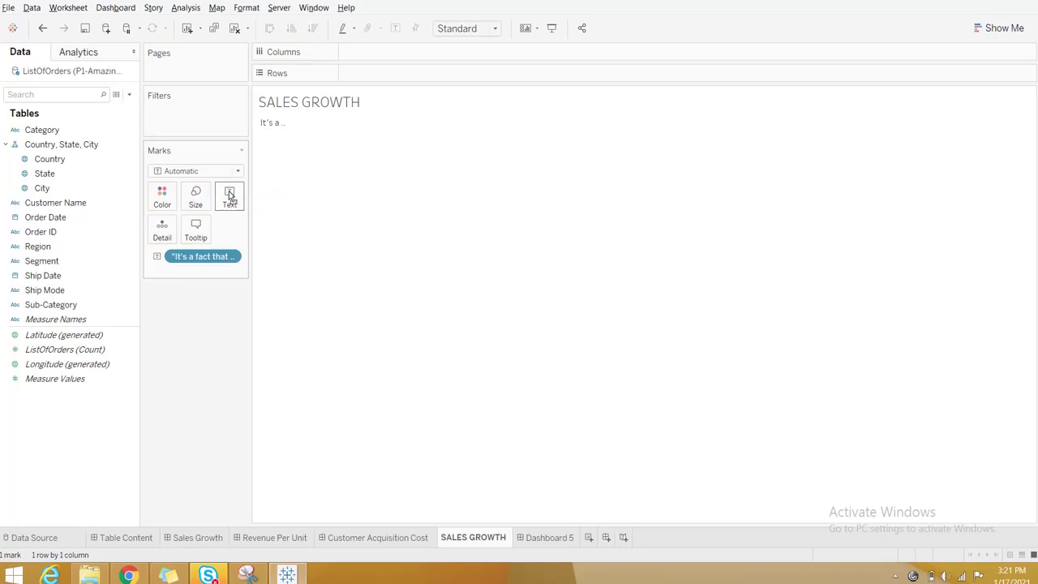
pyautogui.click(467, 28)
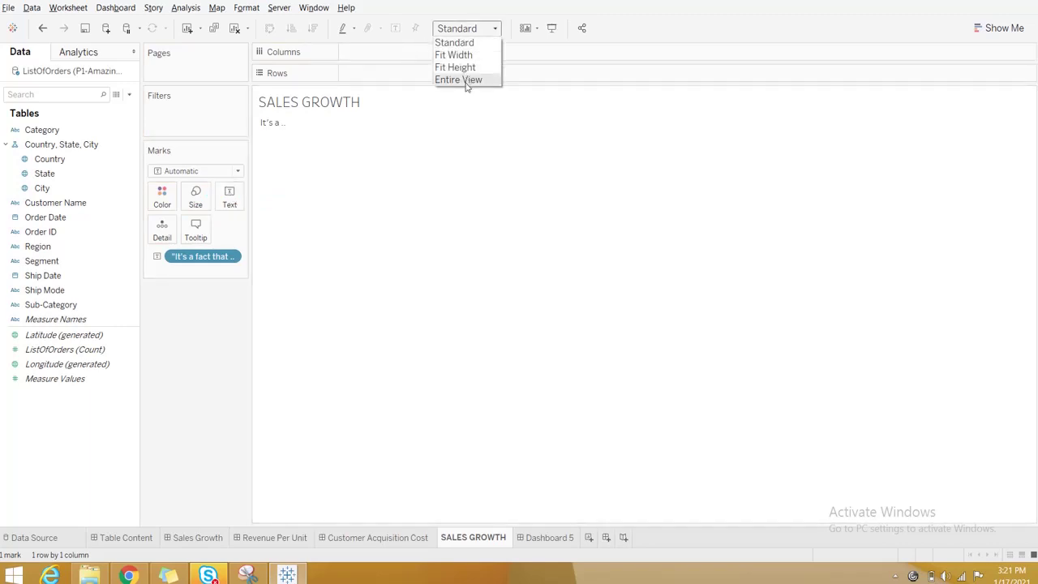
pyautogui.click(459, 80)
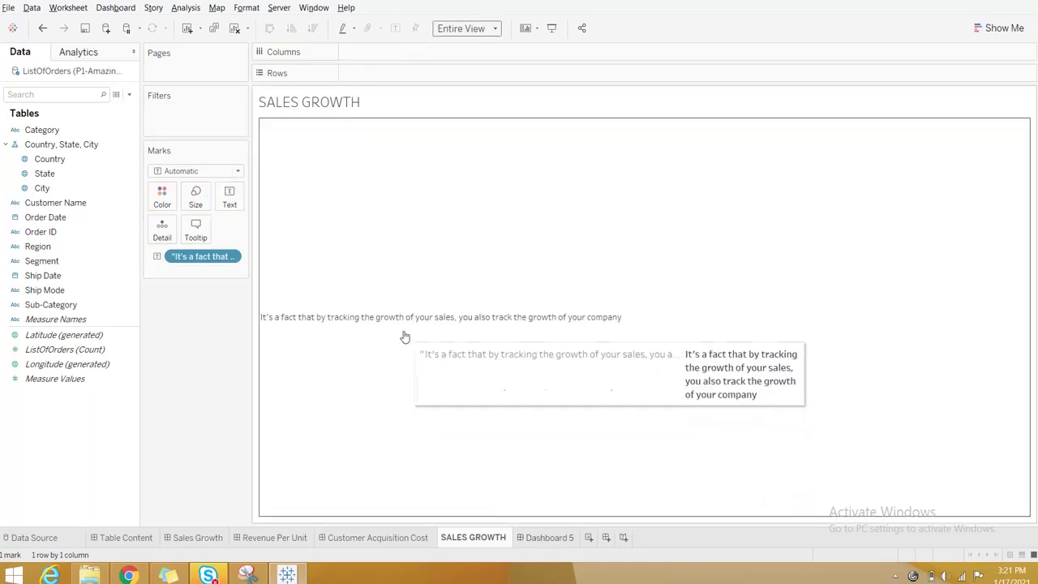
# - Place the SALES GROWTH sheet in the left container of Dashboard 5's first row and widen it to about a third of the row
pyautogui.click(551, 539)
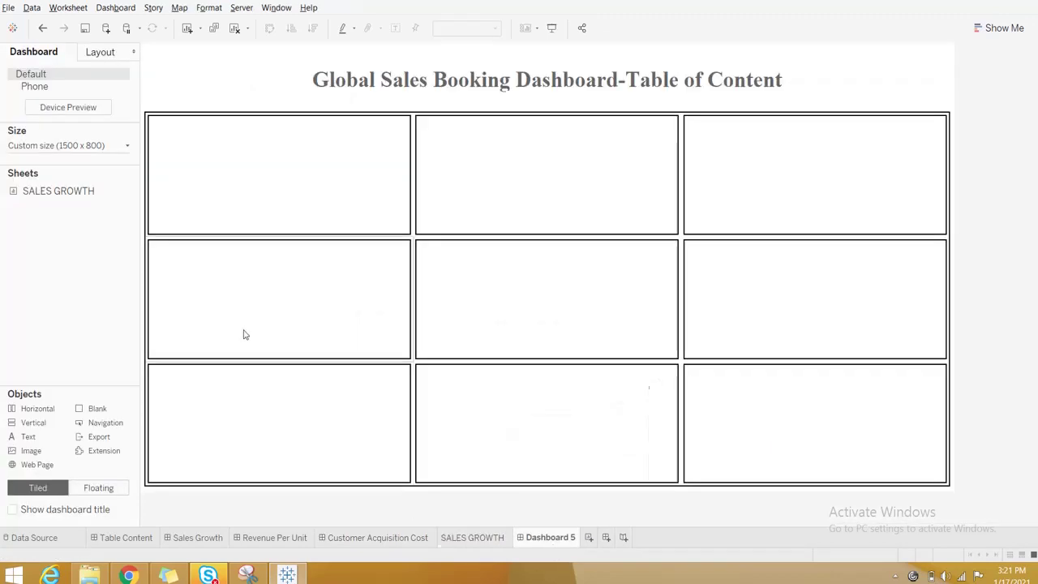
pyautogui.moveTo(34, 193); pyautogui.dragTo(182, 195)
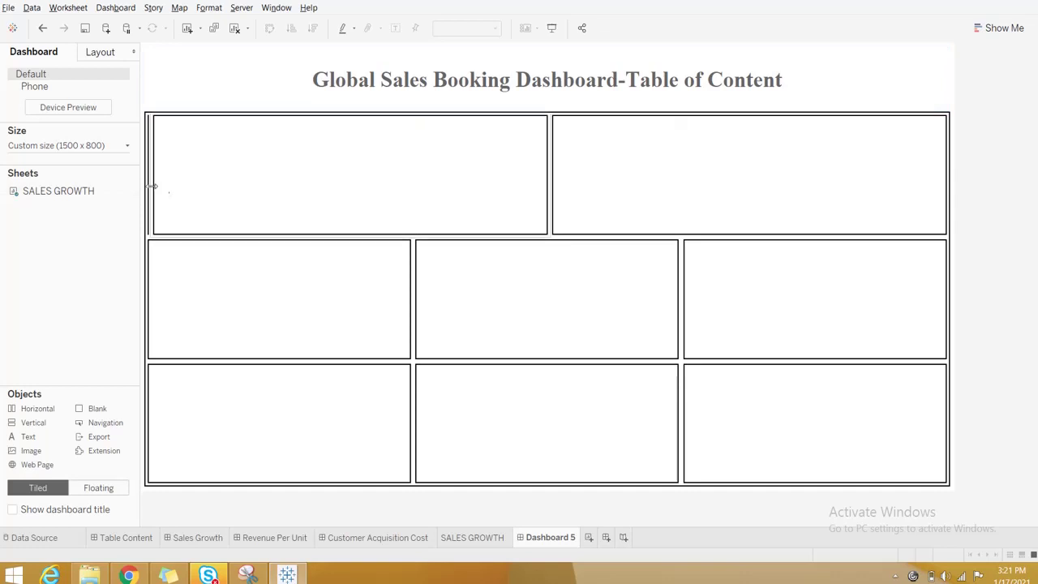
pyautogui.moveTo(151, 186); pyautogui.dragTo(416, 195)
pyautogui.moveTo(420, 194); pyautogui.dragTo(419, 193)
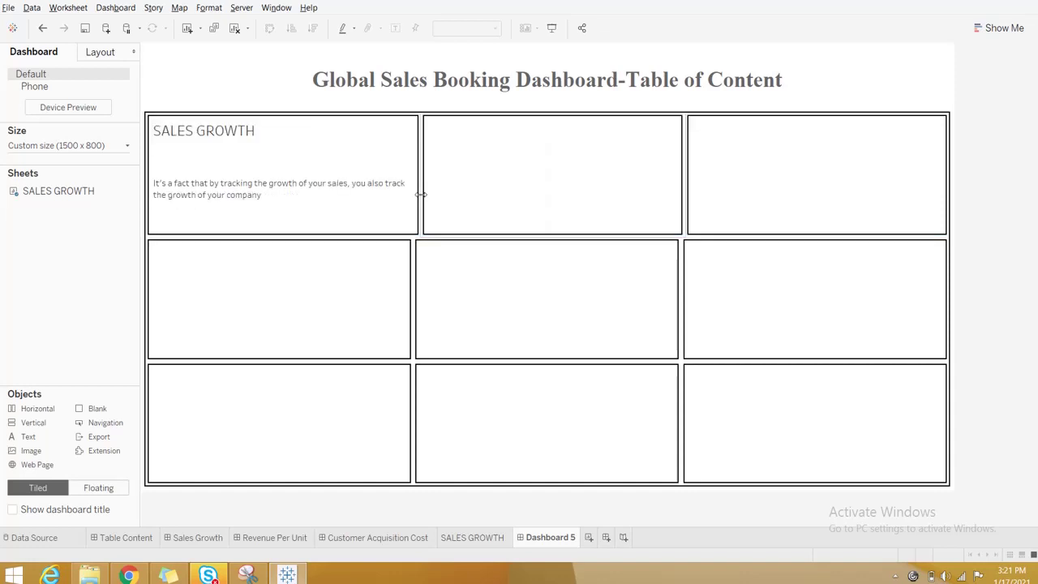
# - Shade the background of the SALES GROWTH title on the dashboard dark purple
pyautogui.rightClick(212, 136)
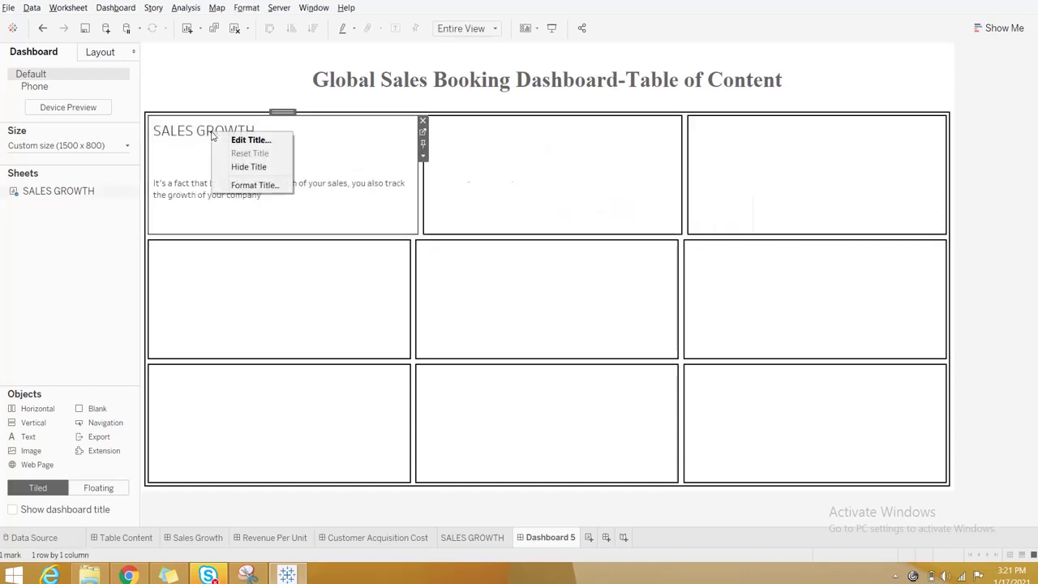
pyautogui.click(259, 185)
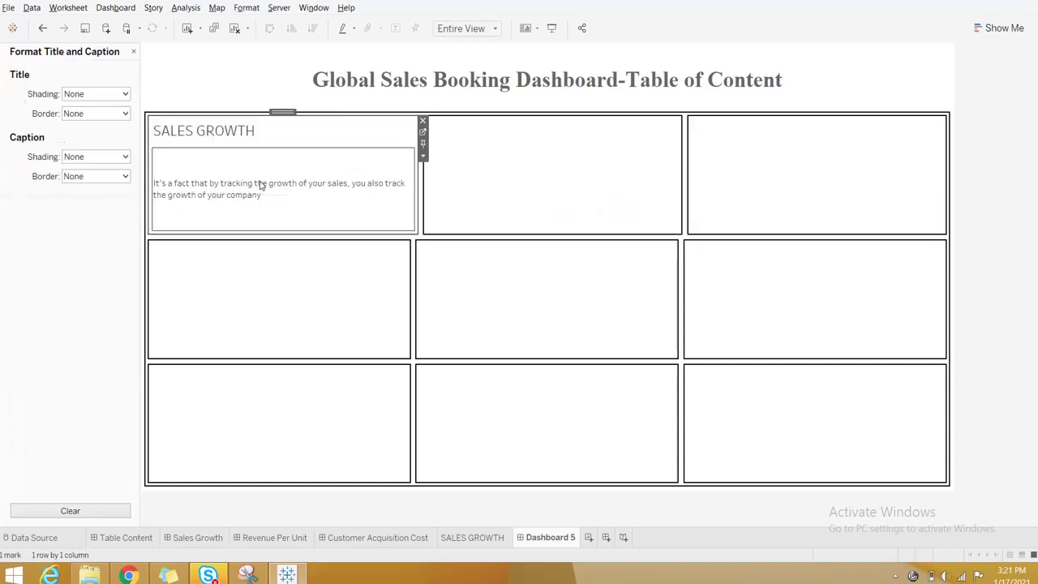
pyautogui.click(95, 97)
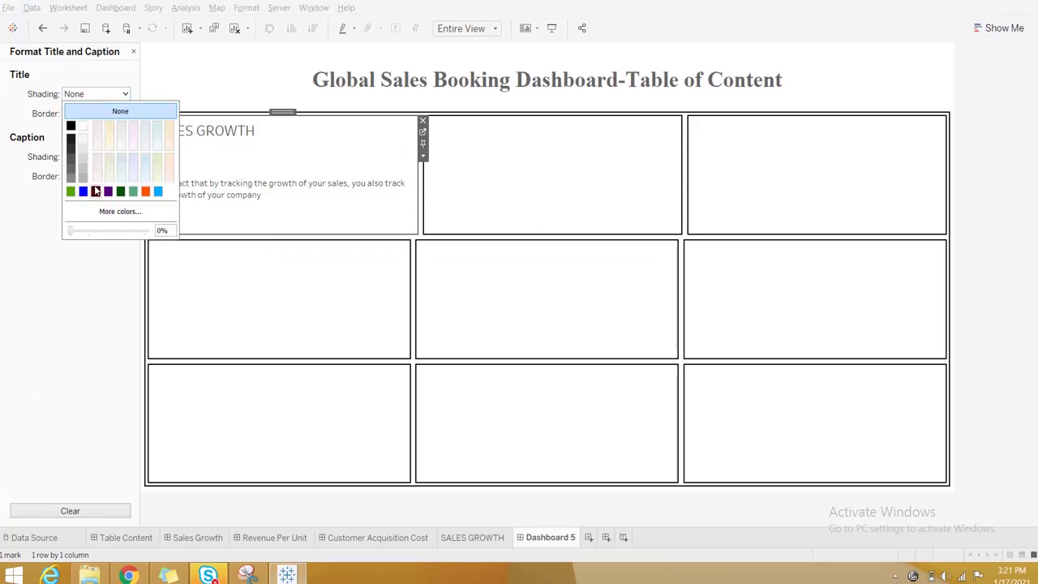
pyautogui.click(135, 193)
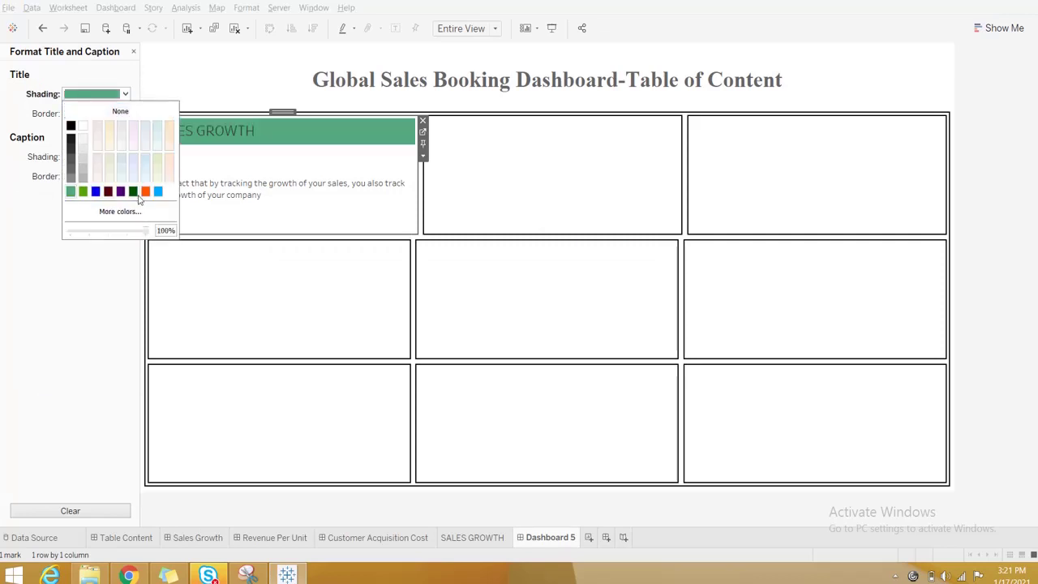
pyautogui.click(121, 195)
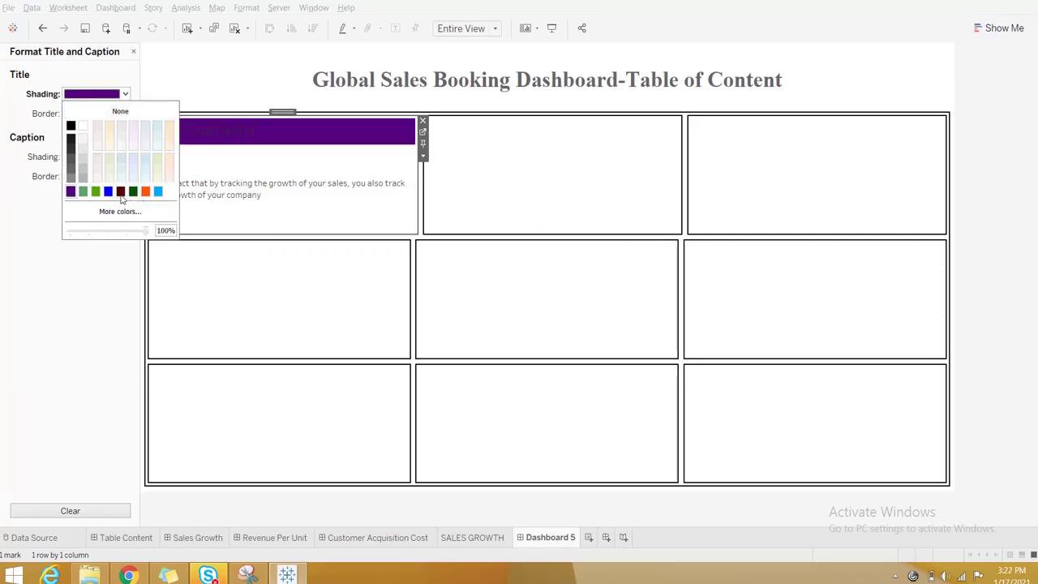
# - Format the SALES GROWTH title text as white, bold Times New Roman at size 18
pyautogui.rightClick(278, 131)
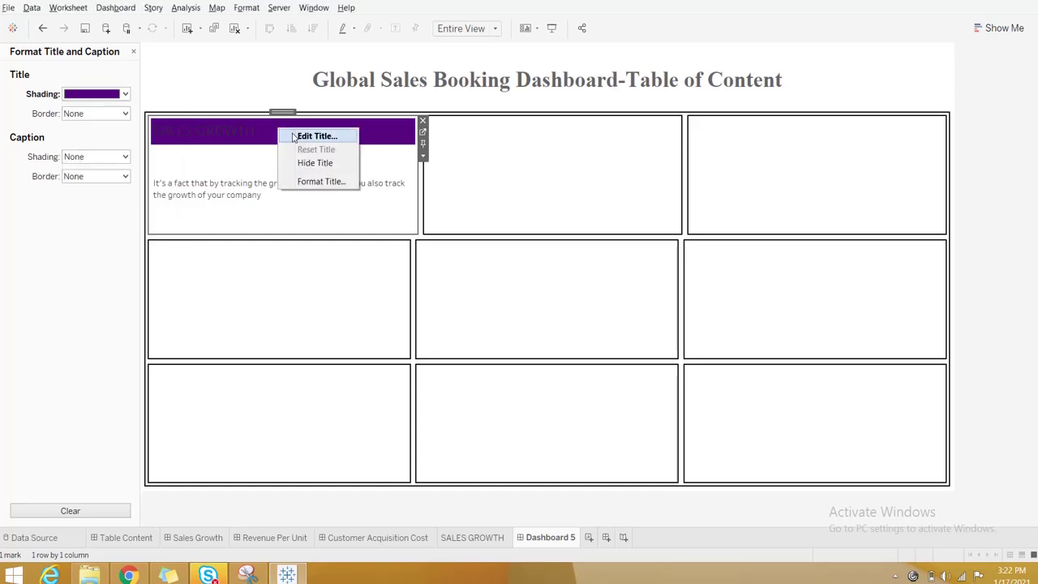
pyautogui.click(294, 136)
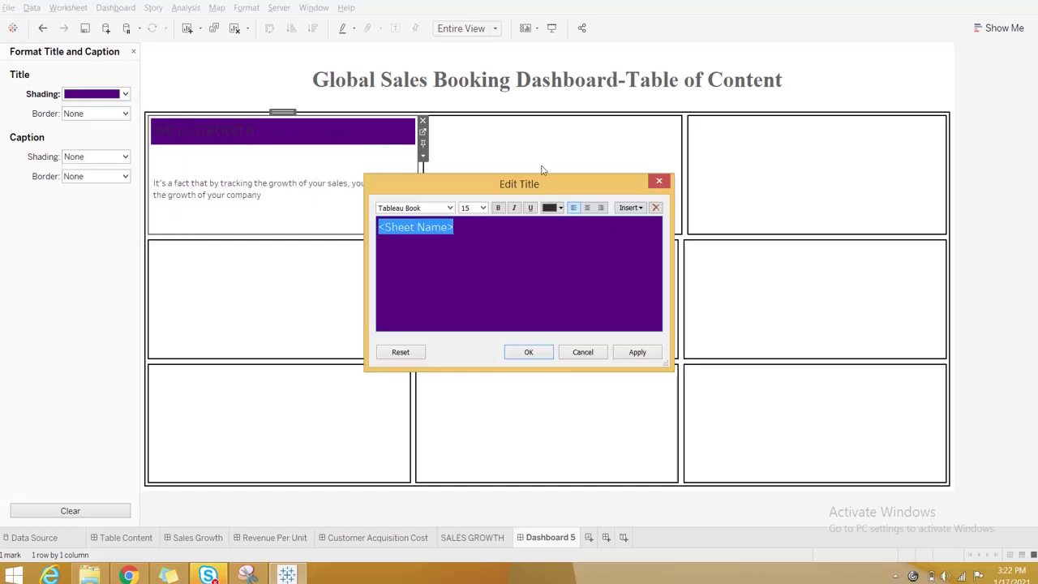
pyautogui.click(550, 209)
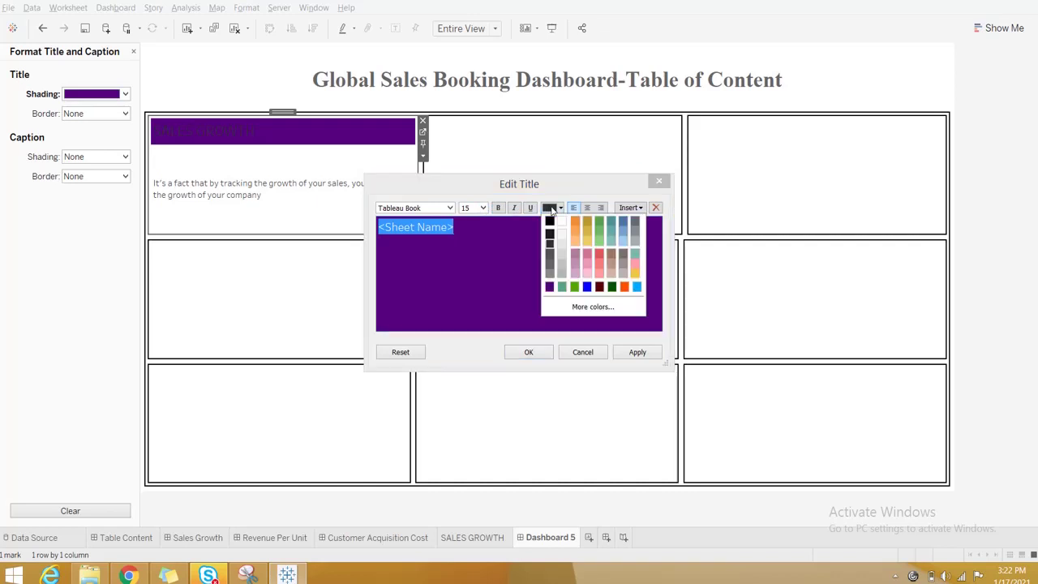
pyautogui.click(559, 220)
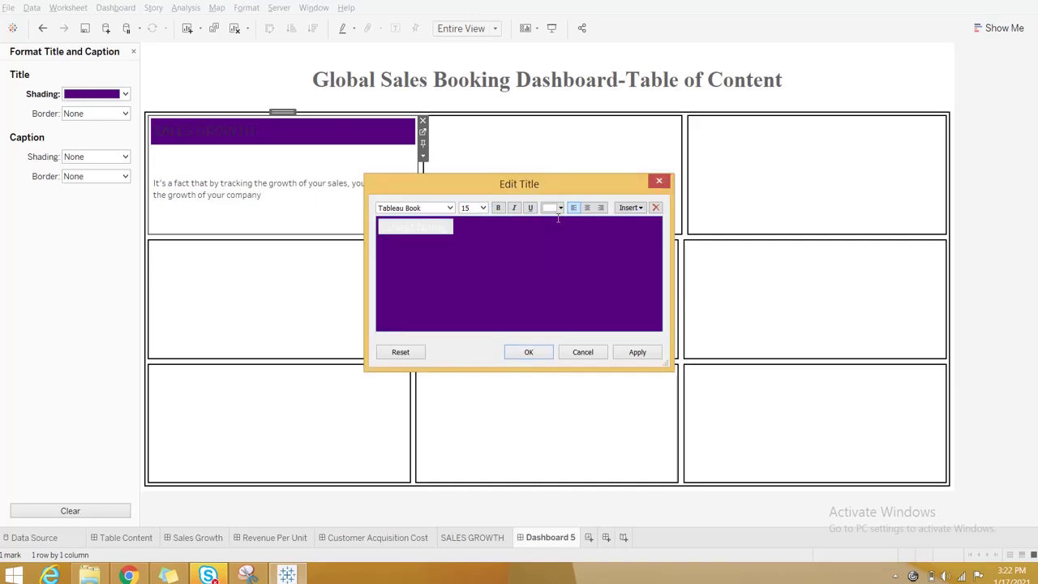
pyautogui.click(482, 208)
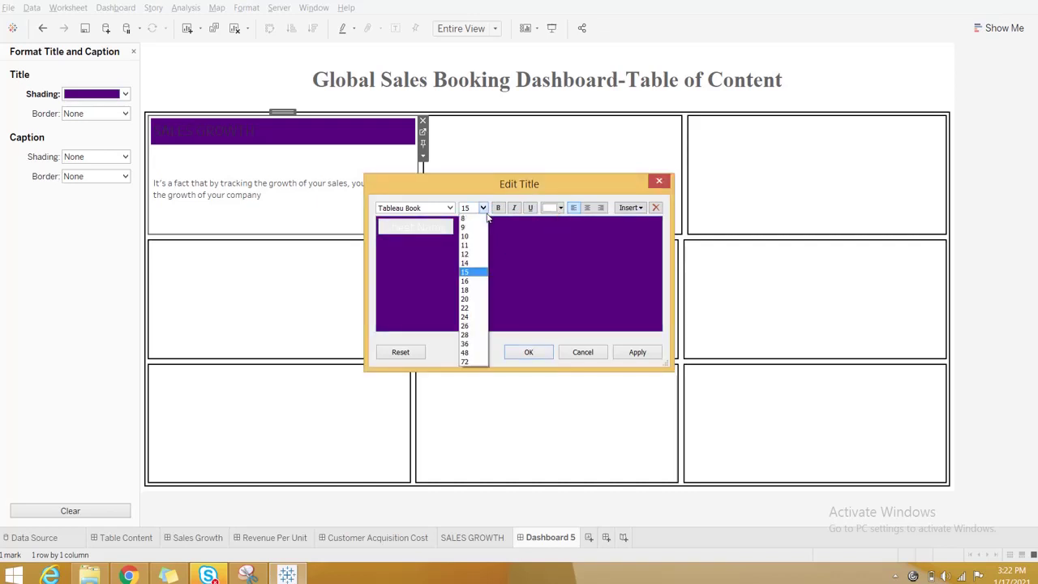
pyautogui.click(434, 206)
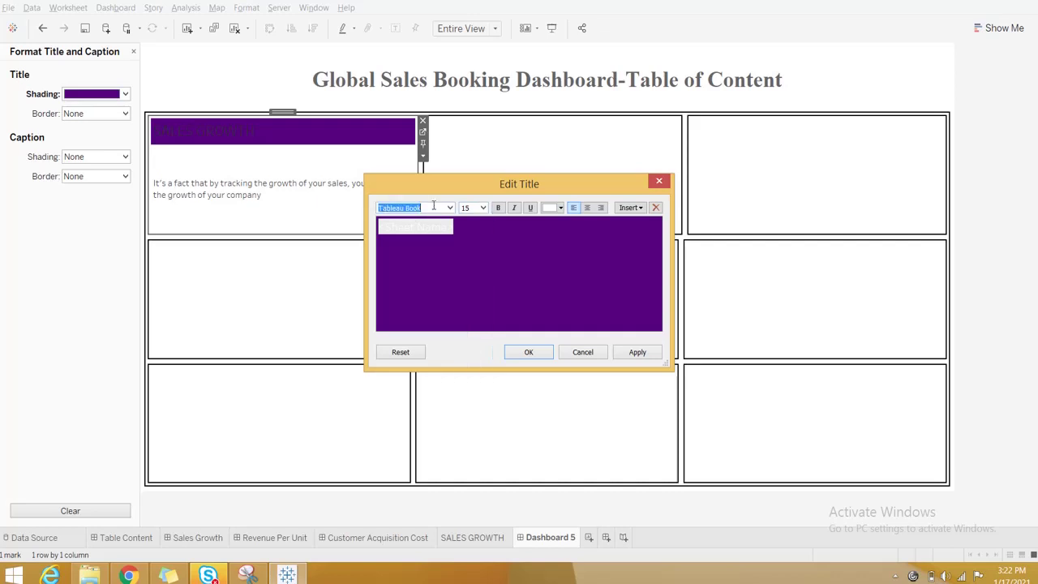
pyautogui.write('Times New Roman')
pyautogui.press('Return')
pyautogui.click(482, 208)
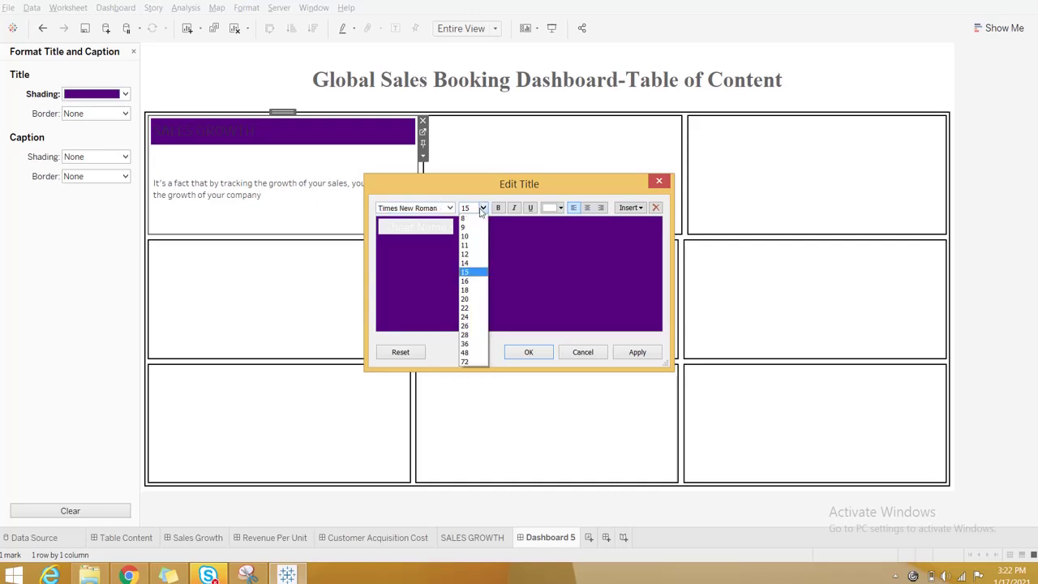
pyautogui.click(475, 290)
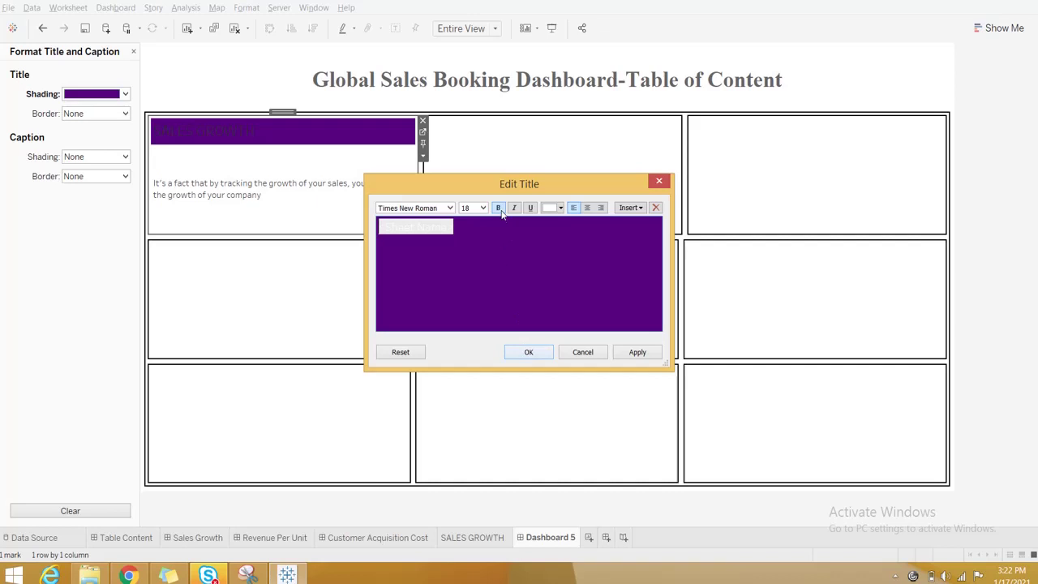
pyautogui.click(528, 352)
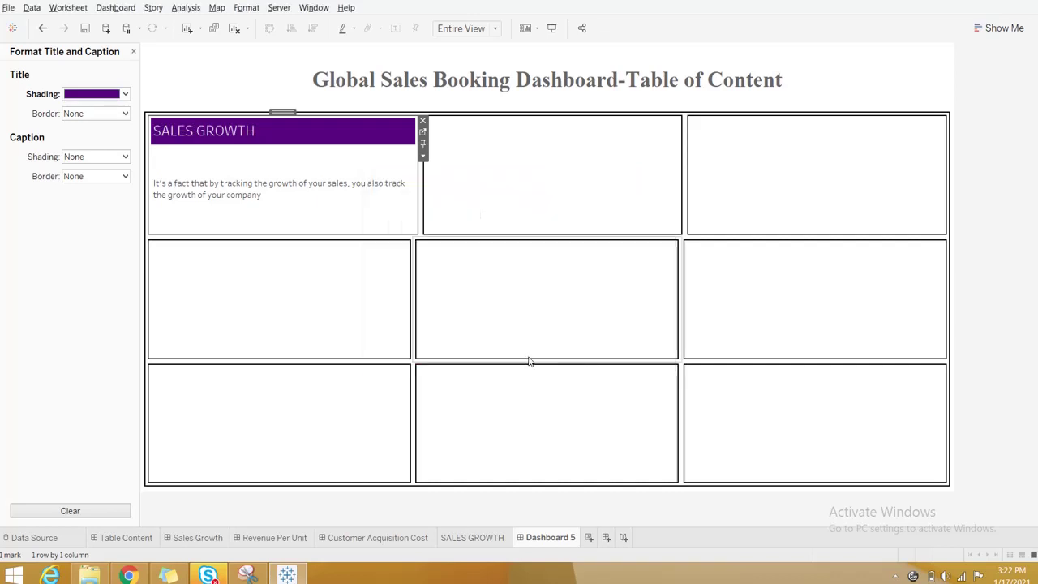
# - Format the SALES GROWTH title text on the dashboard as bold Times New Roman
pyautogui.rightClick(238, 142)
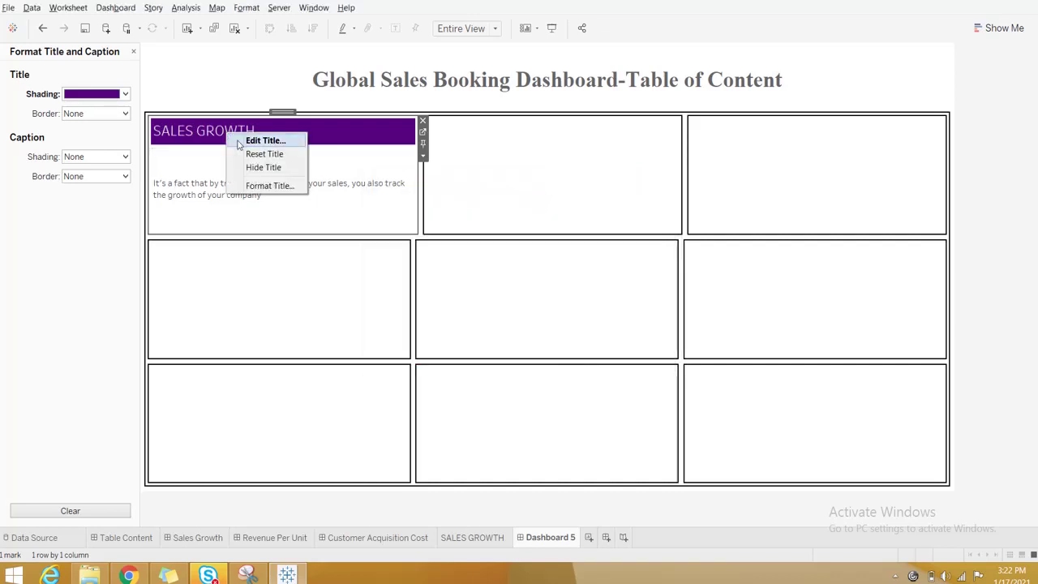
pyautogui.click(241, 141)
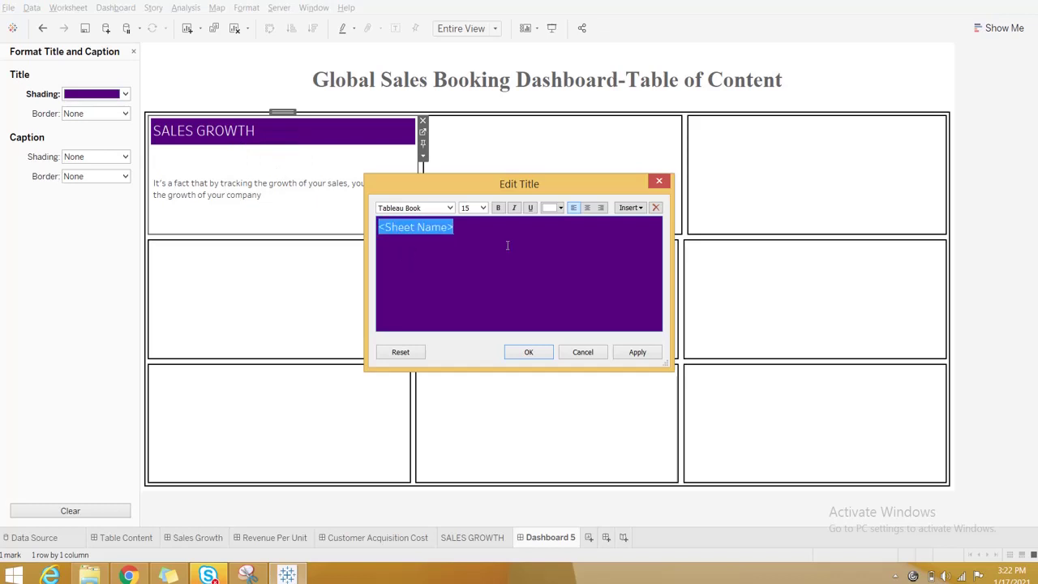
pyautogui.click(498, 208)
pyautogui.click(422, 208)
pyautogui.write('T')
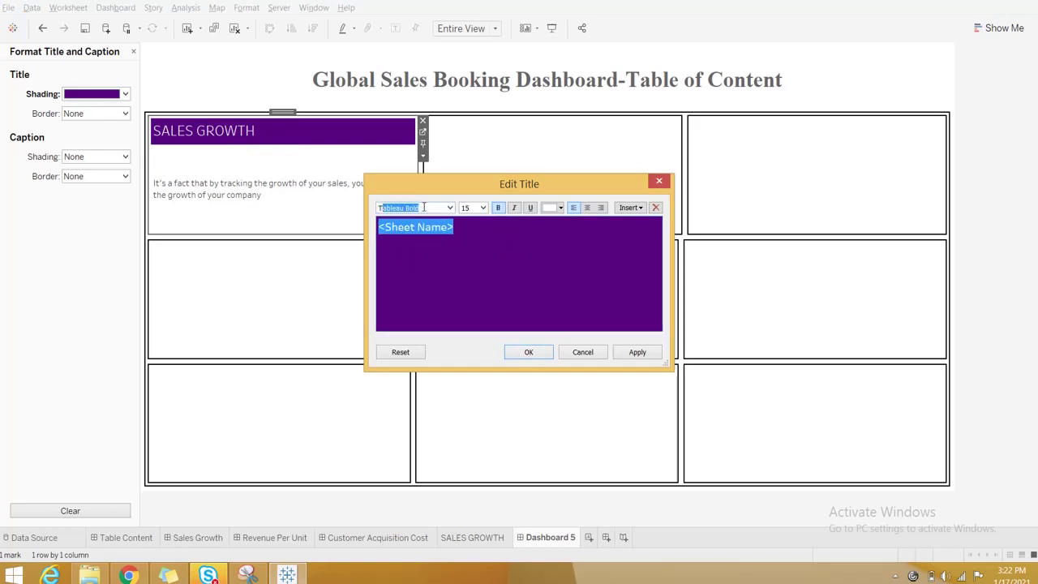
pyautogui.write('imes New Roman')
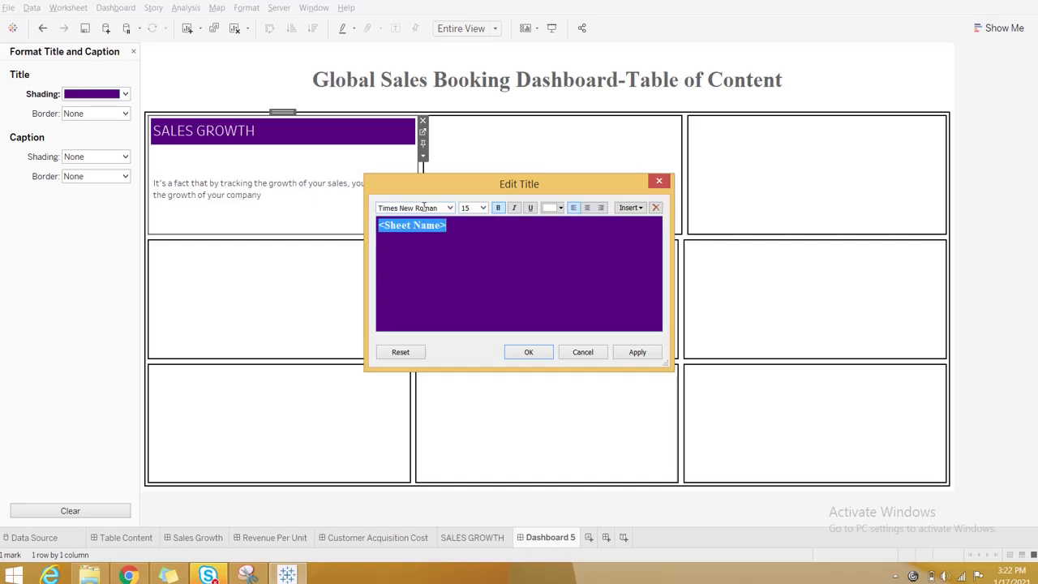
pyautogui.click(520, 354)
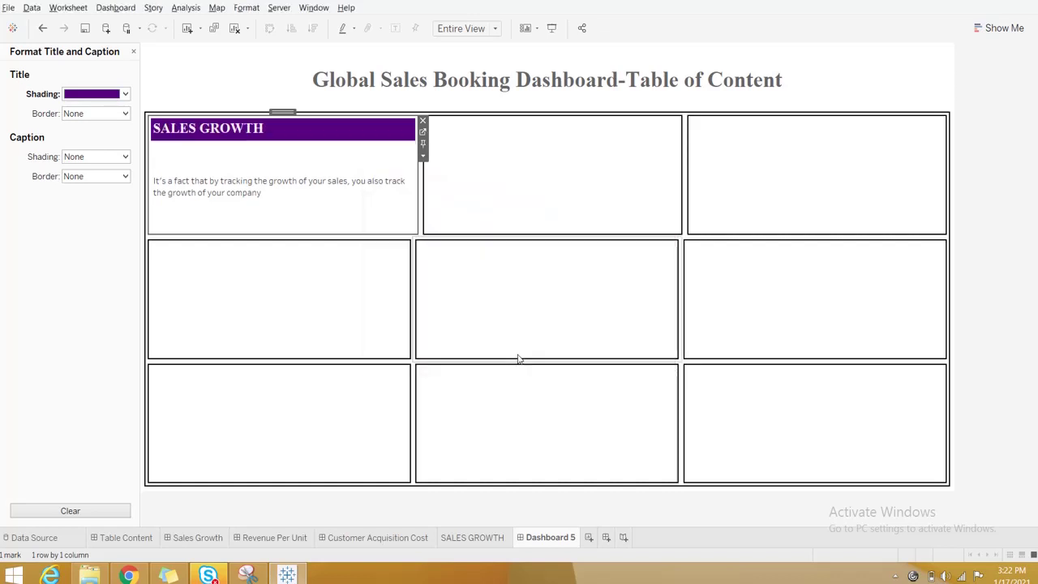
# - Set the SALES GROWTH worksheet's default font to bold Times New Roman at size 10
pyautogui.rightClick(189, 170)
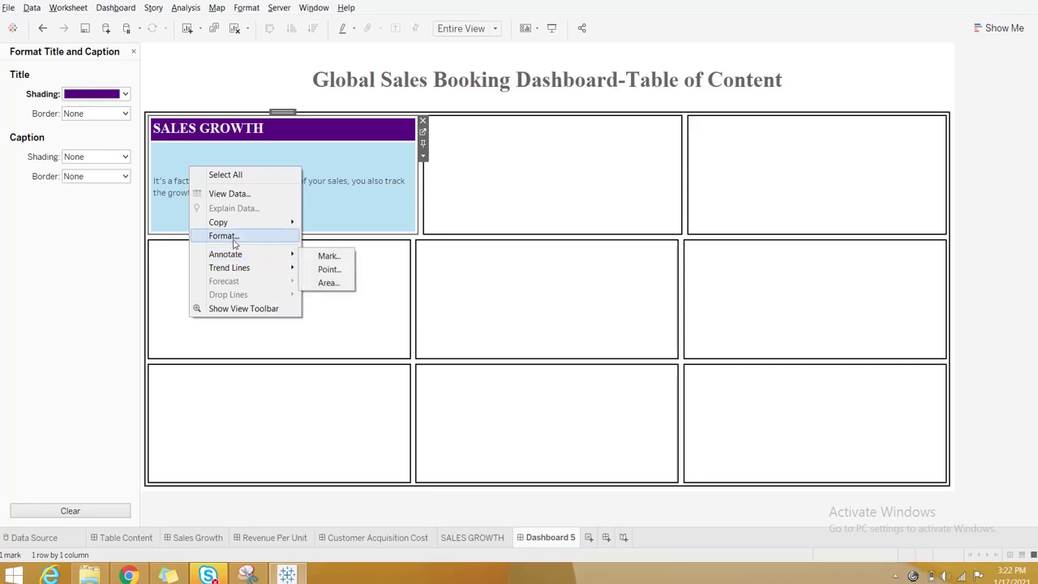
pyautogui.click(234, 242)
pyautogui.click(81, 136)
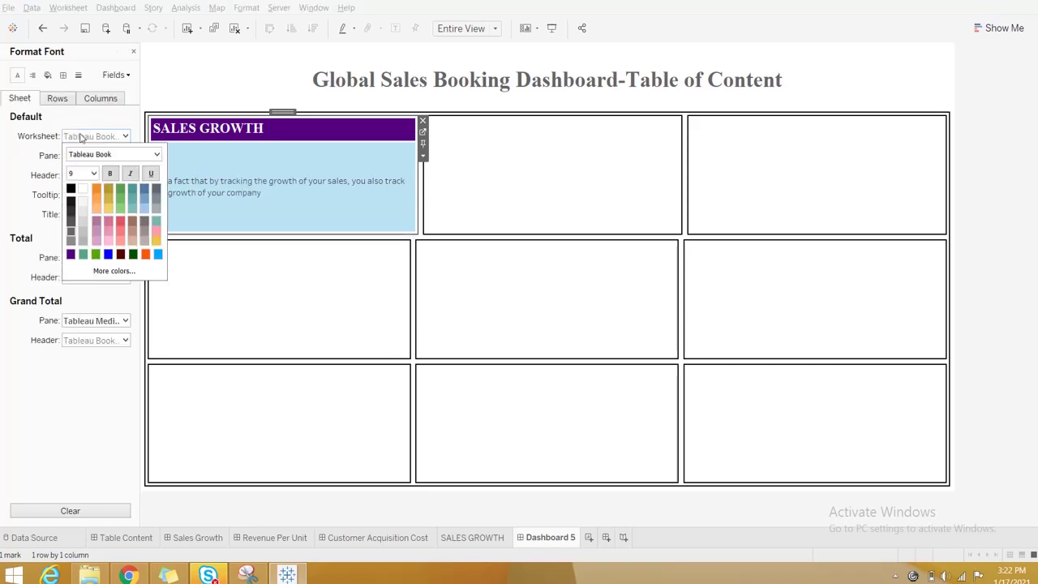
pyautogui.click(112, 154)
pyautogui.write('Times New Roman')
pyautogui.press('Return')
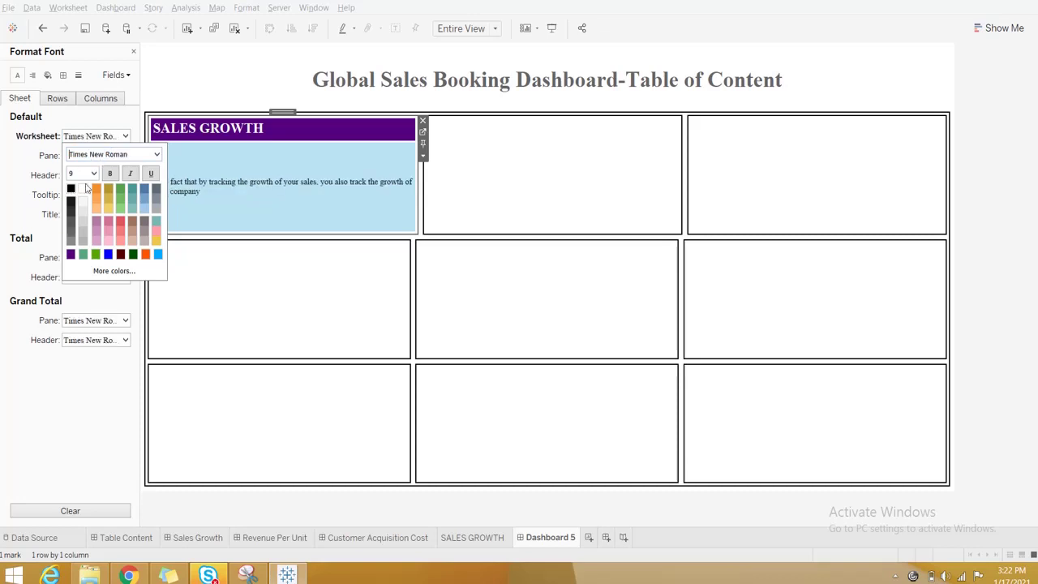
pyautogui.click(94, 175)
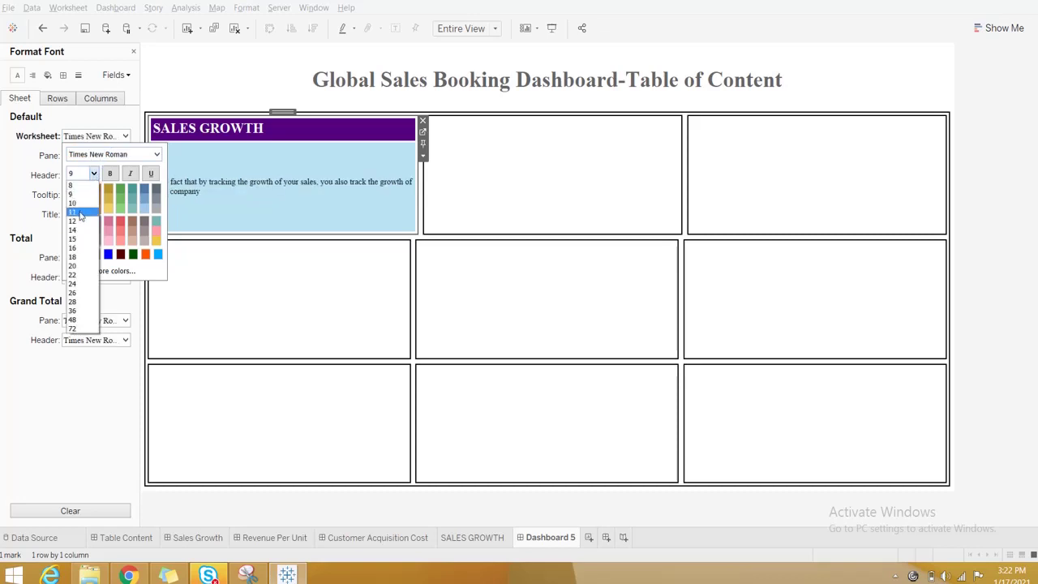
pyautogui.click(79, 207)
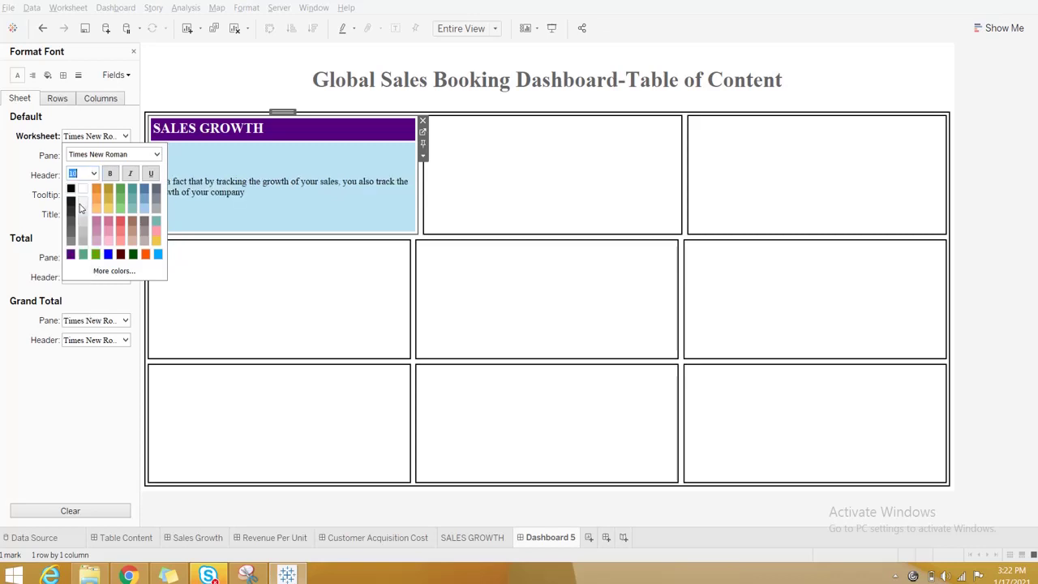
pyautogui.click(110, 173)
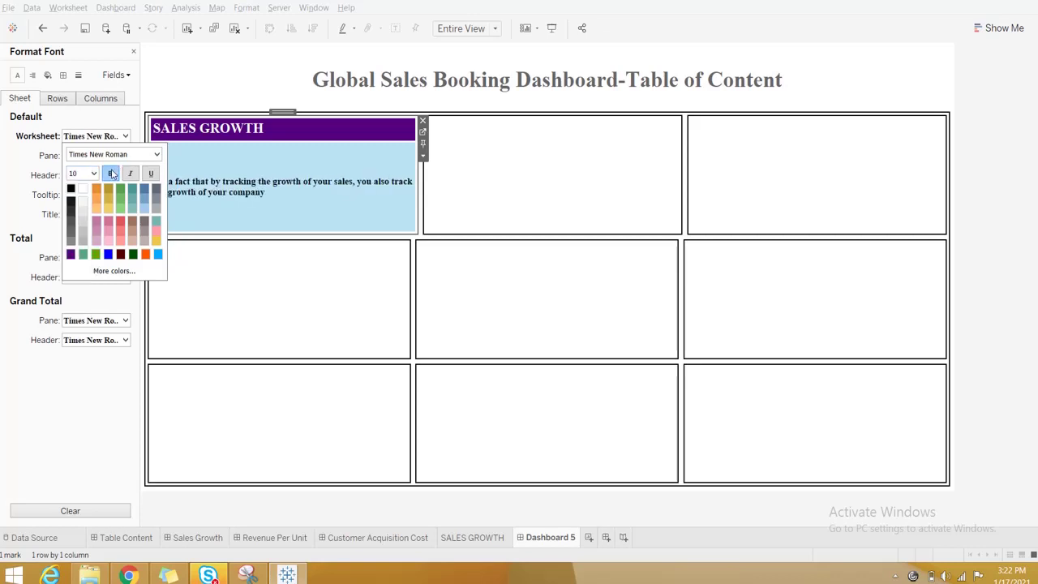
pyautogui.click(541, 166)
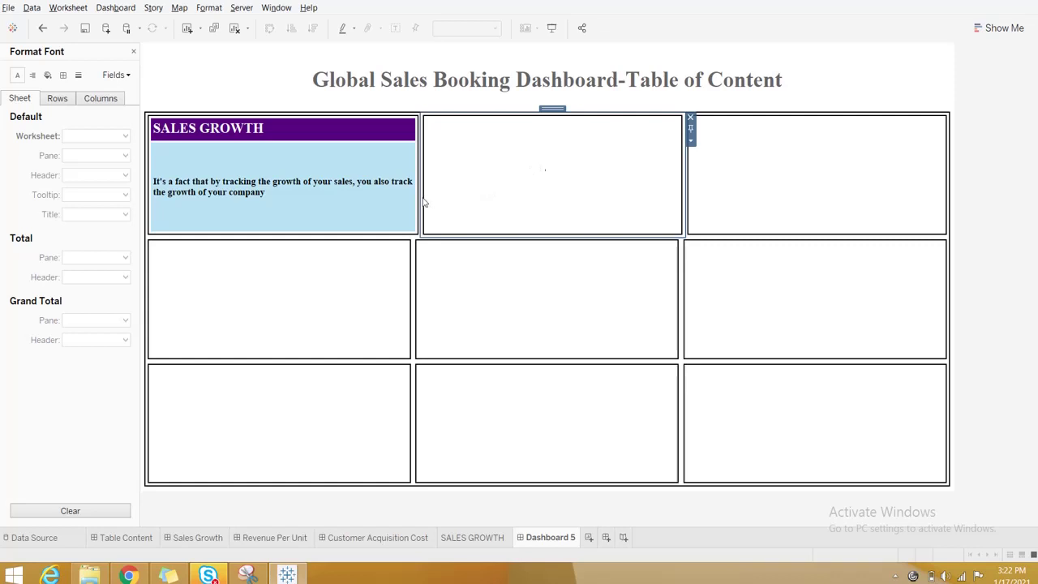
# - Narrow the SALES GROWTH container slightly to align with the column below, close the formatting pane and clear the mark selection
pyautogui.moveTo(419, 201); pyautogui.dragTo(413, 197)
pyautogui.click(487, 197)
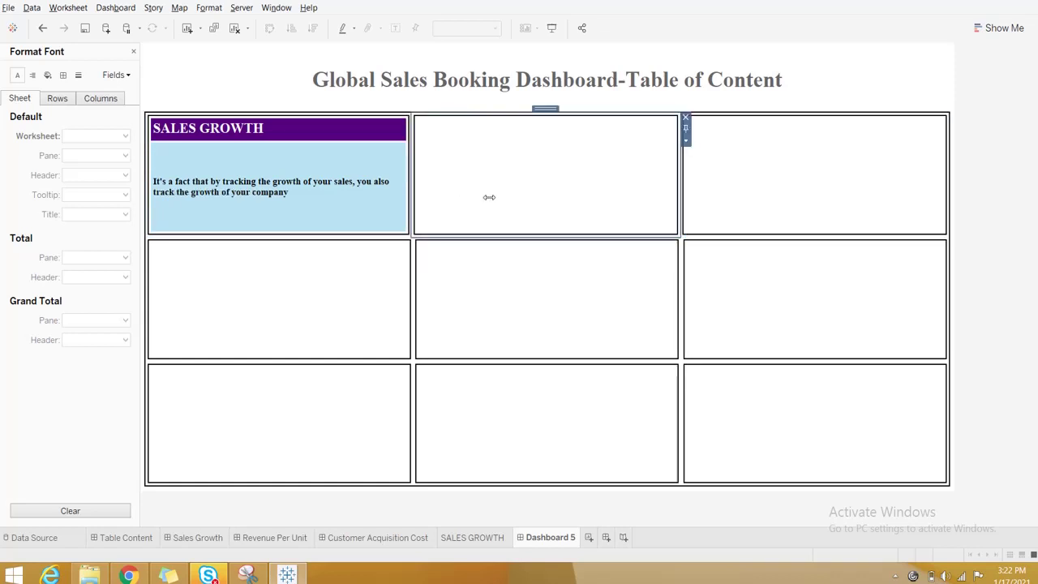
pyautogui.click(134, 52)
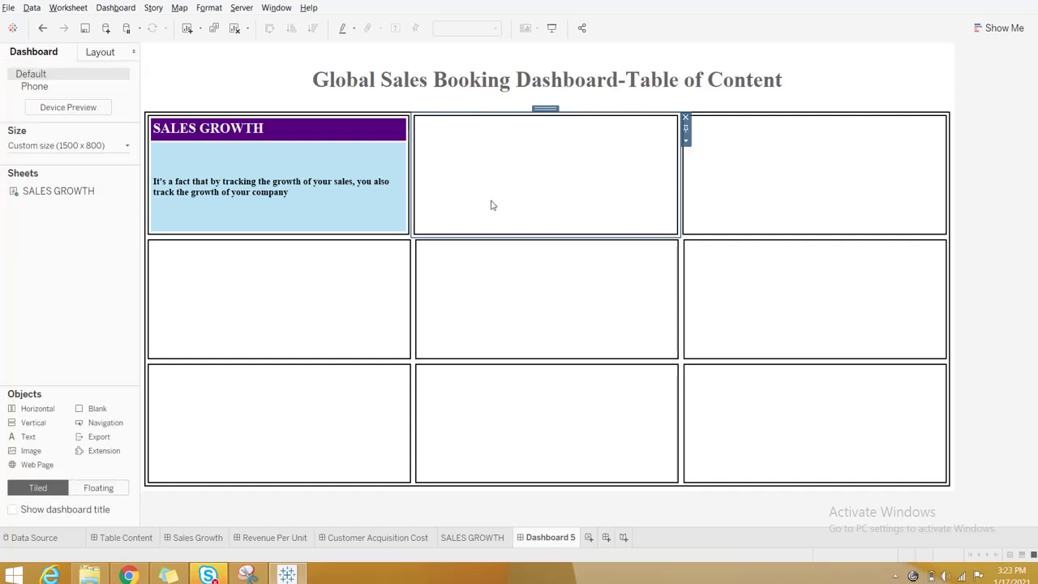
pyautogui.click(356, 220)
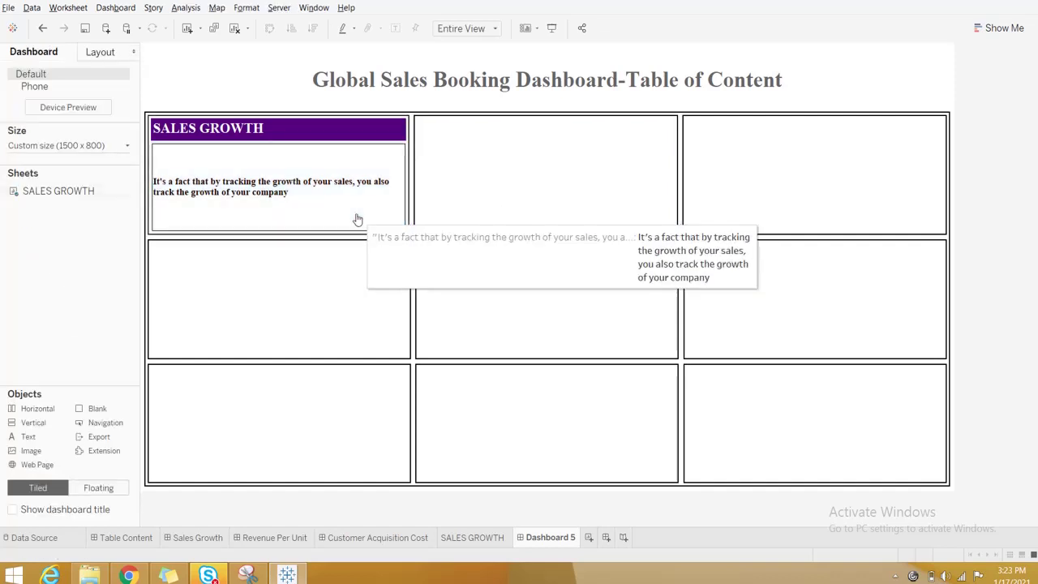
pyautogui.press('Escape')
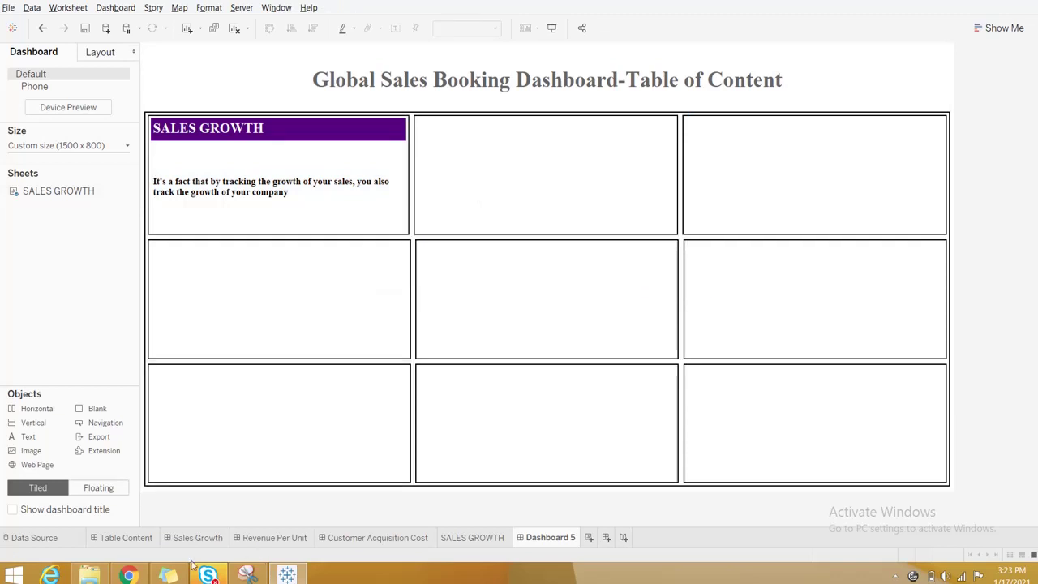
# - Unhide all the worksheets used in the Table Content dashboard
pyautogui.click(124, 538)
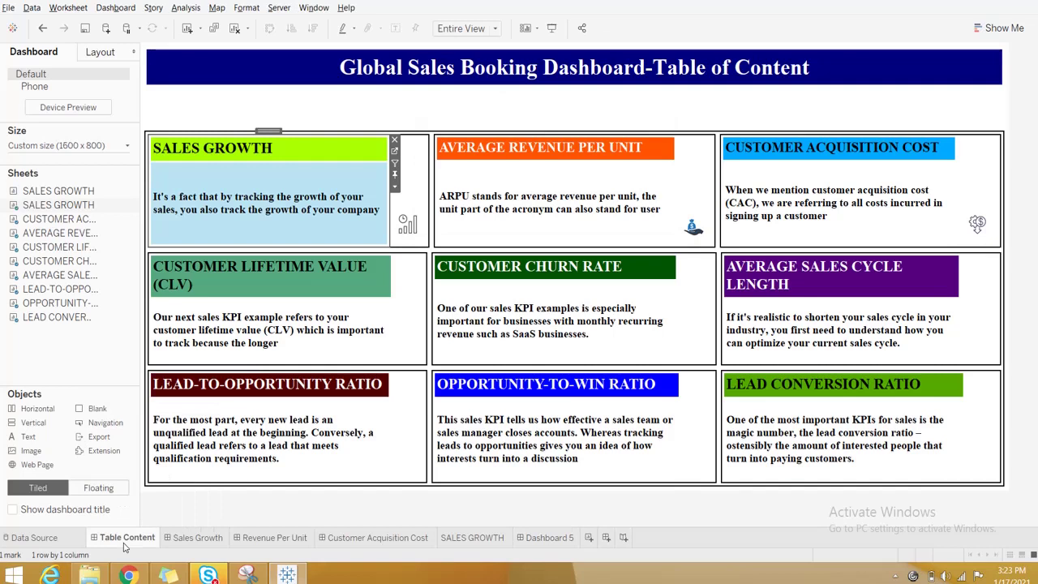
pyautogui.rightClick(125, 547)
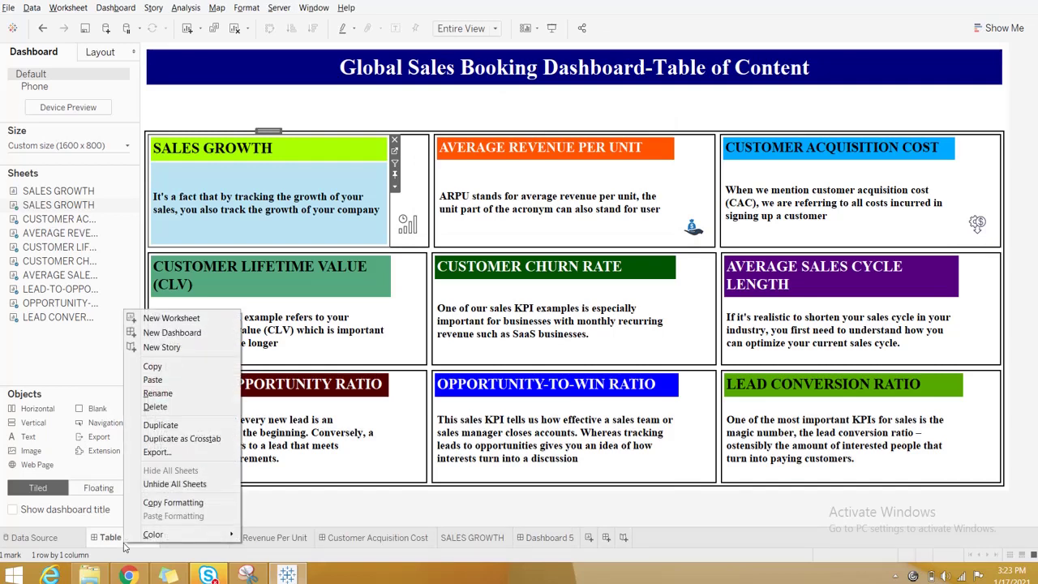
pyautogui.click(175, 485)
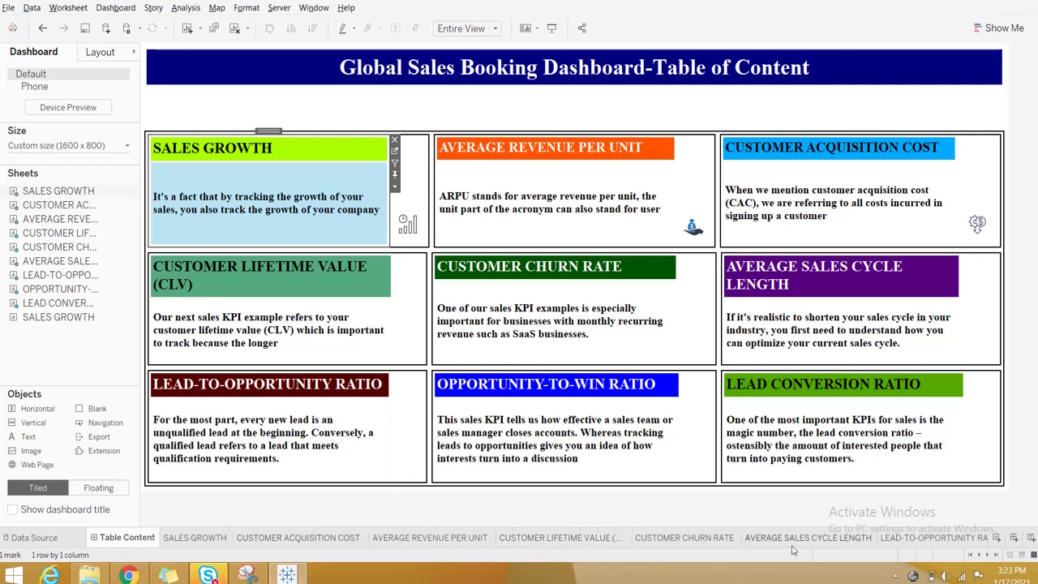
# - Look through the unhidden sheets and the Sales Growth dashboard, and return to Dashboard 5
pyautogui.click(991, 555)
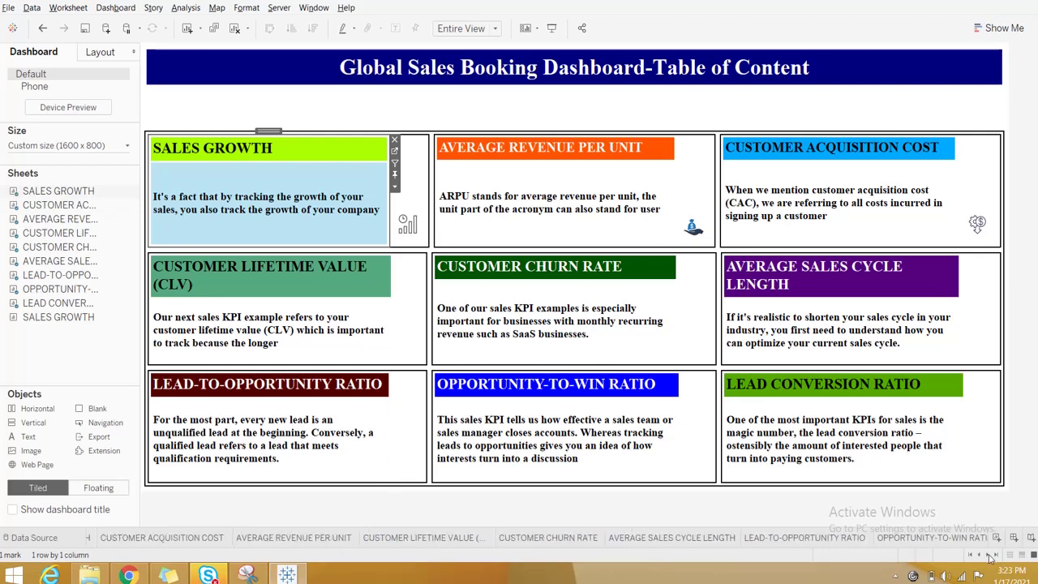
pyautogui.click(990, 556)
pyautogui.click(990, 556)
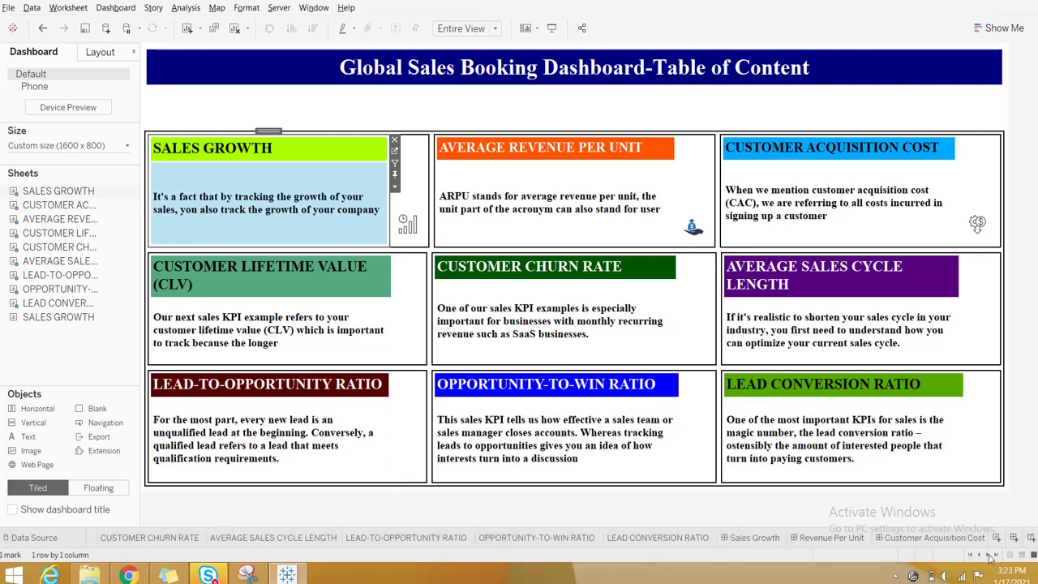
pyautogui.click(756, 538)
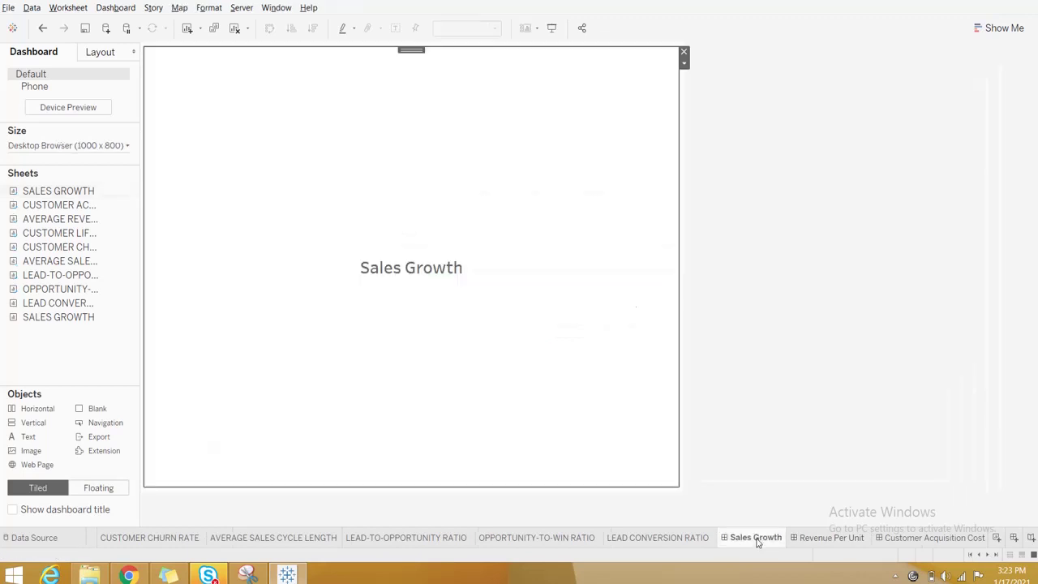
pyautogui.moveTo(911, 548)
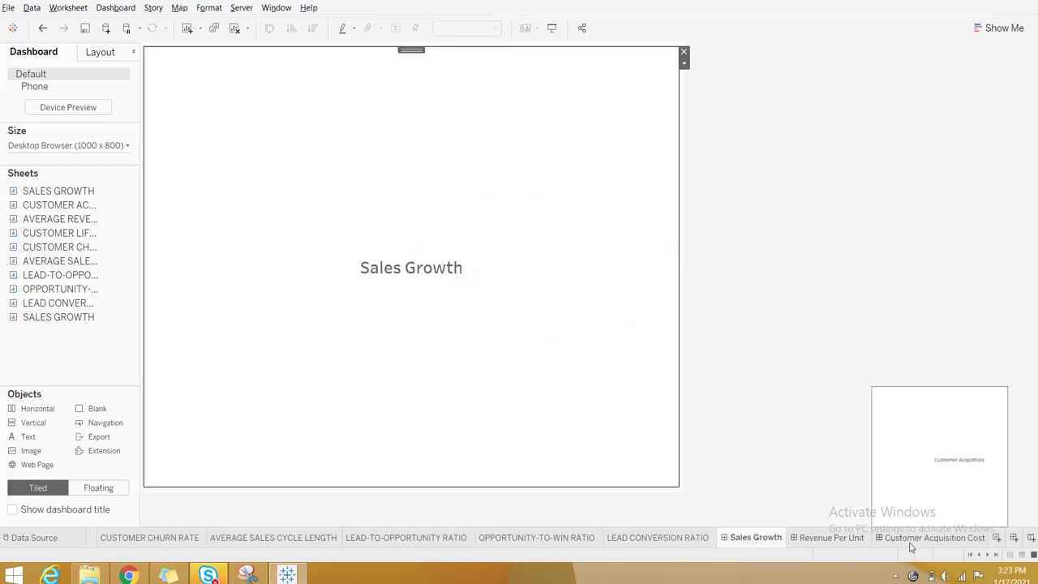
pyautogui.click(987, 555)
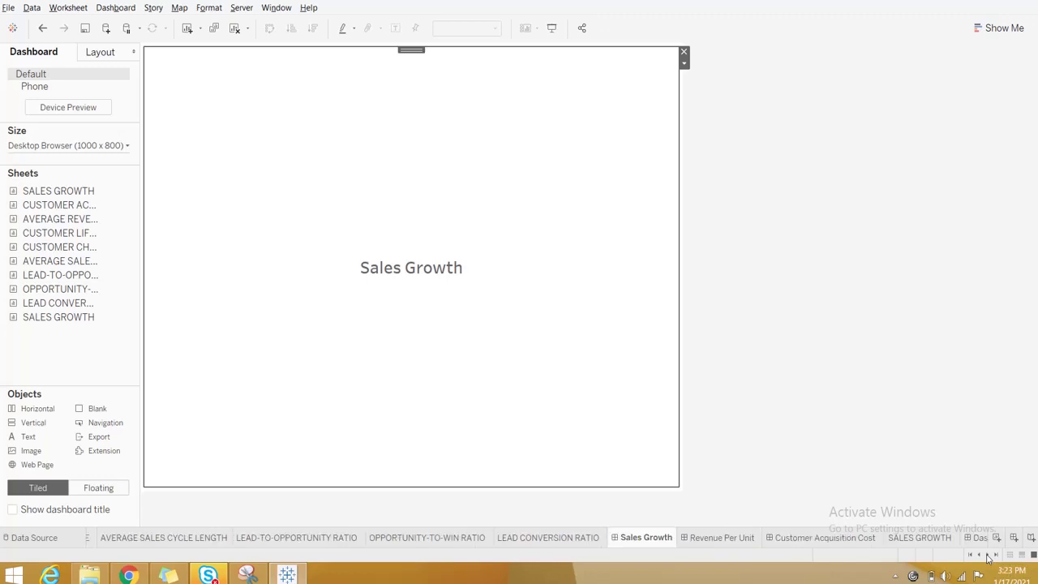
pyautogui.click(989, 556)
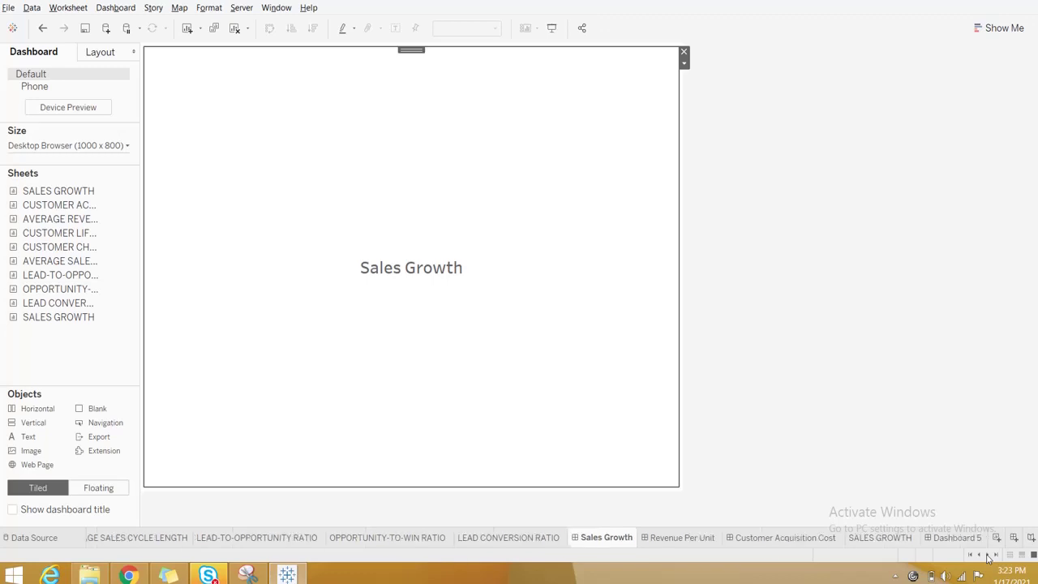
pyautogui.click(965, 541)
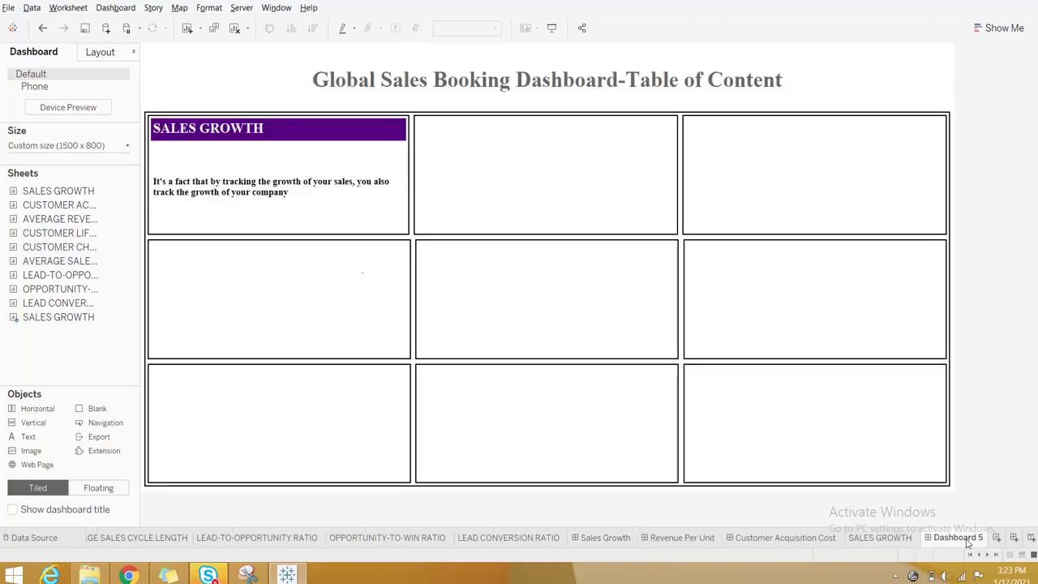